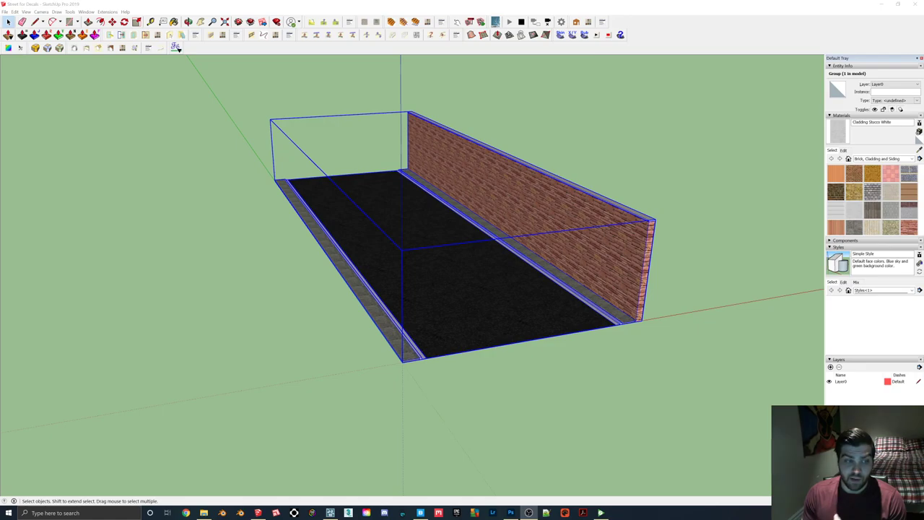
Step: Examine the street model with its brick wall in SketchUp and its counterpart in Lumion
middle_click_drag(66, 402, 314, 272)
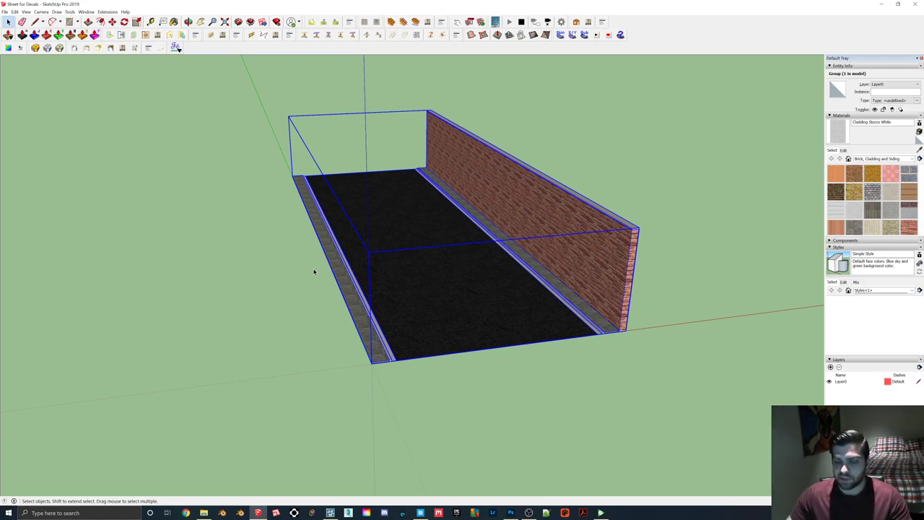
middle_click_drag(437, 210, 423, 231)
scroll(459, 262, "up", 4)
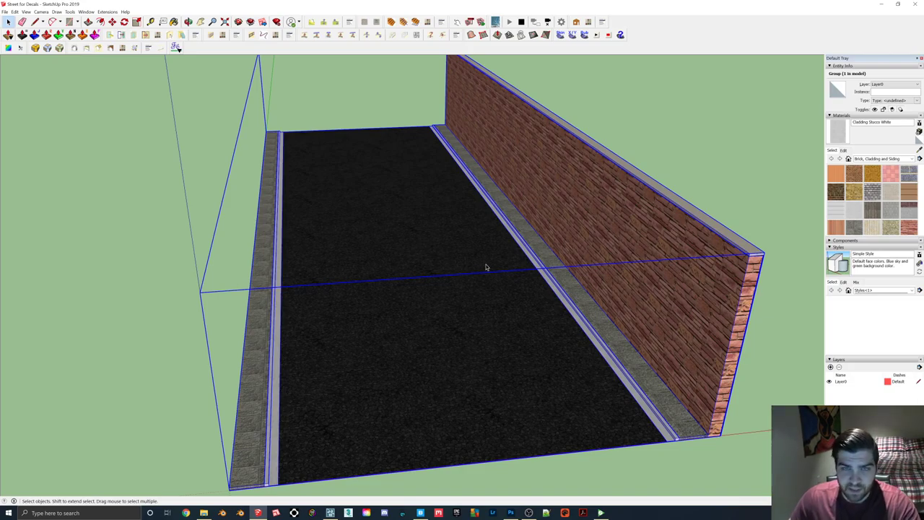
mouse_move(459, 322)
middle_mouse_down()
mouse_move(486, 299)
mouse_move(437, 284)
middle_mouse_up()
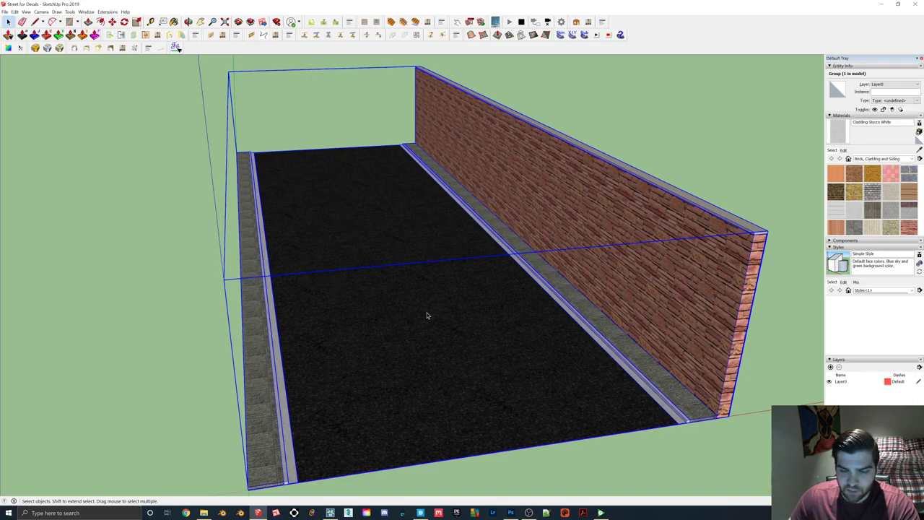
scroll(427, 315, "down", 3)
middle_click_drag(426, 315, 553, 330)
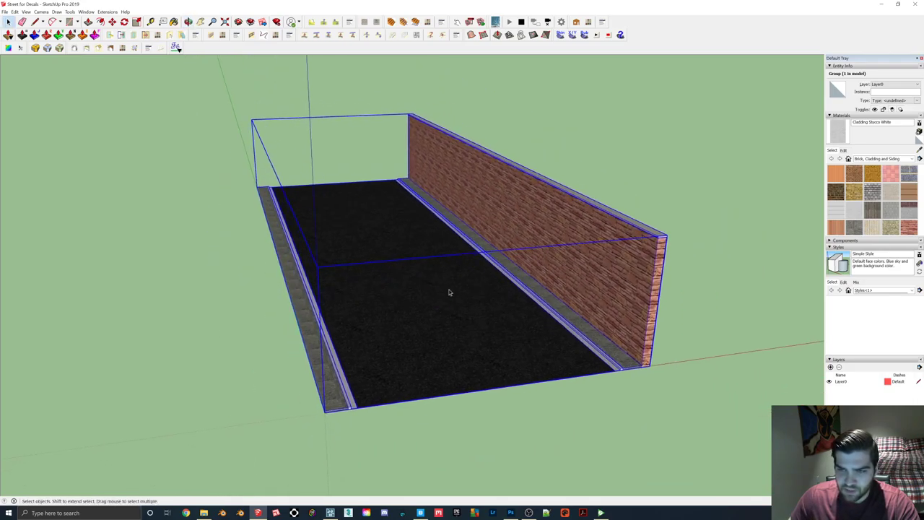
mouse_move(464, 278)
middle_mouse_down()
mouse_move(435, 295)
mouse_move(458, 330)
mouse_move(437, 330)
middle_mouse_up()
left_click(330, 512)
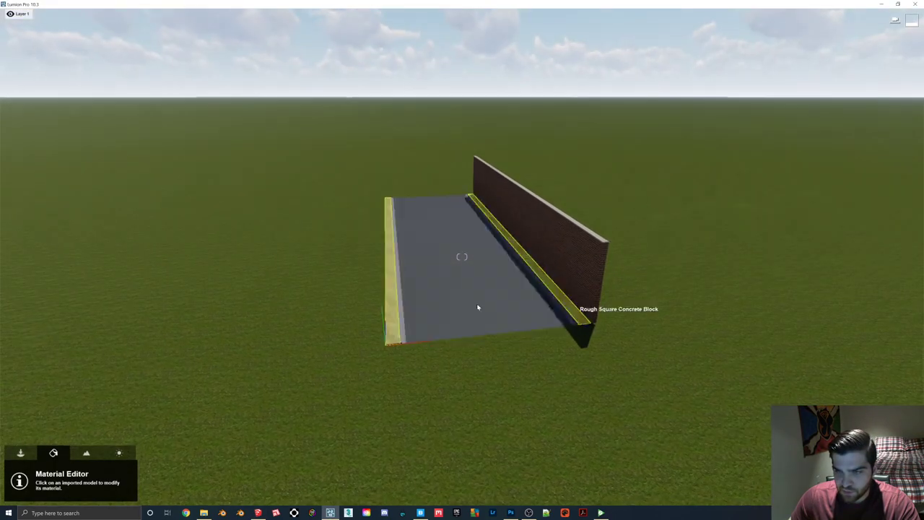
left_click(258, 512)
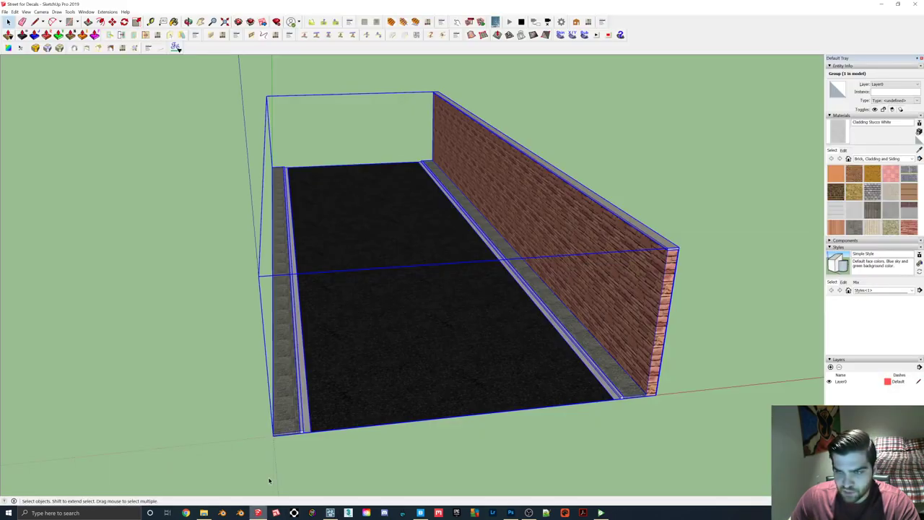
Step: Draw a rectangle flat on the road surface, near the front end of the street
scroll(417, 345, "up", 1)
middle_click_drag(416, 345, 406, 337)
scroll(406, 337, "down", 3)
key("r")
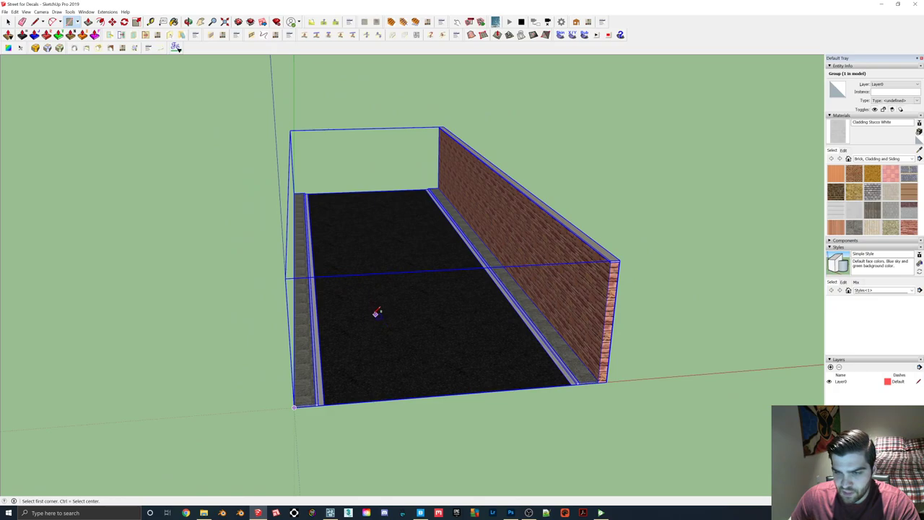
left_click(361, 305)
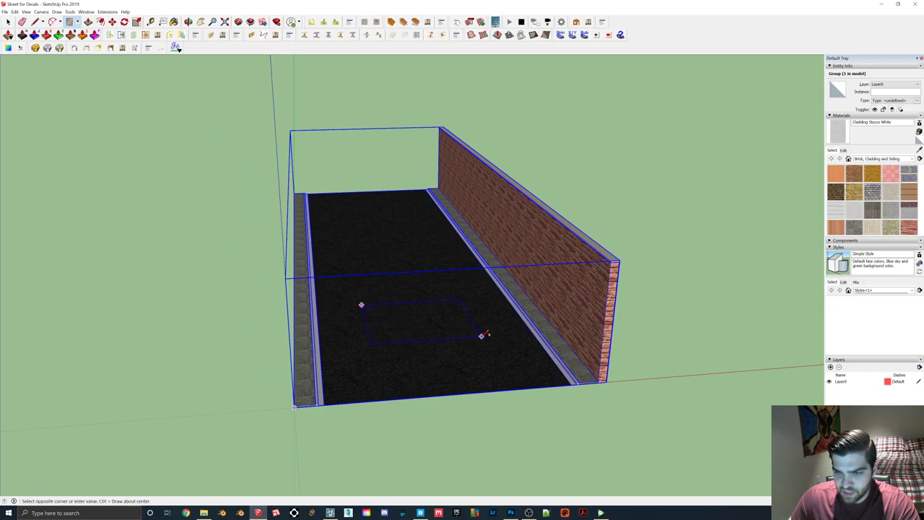
left_click(482, 335)
middle_click_drag(488, 330, 375, 336)
left_click(9, 22)
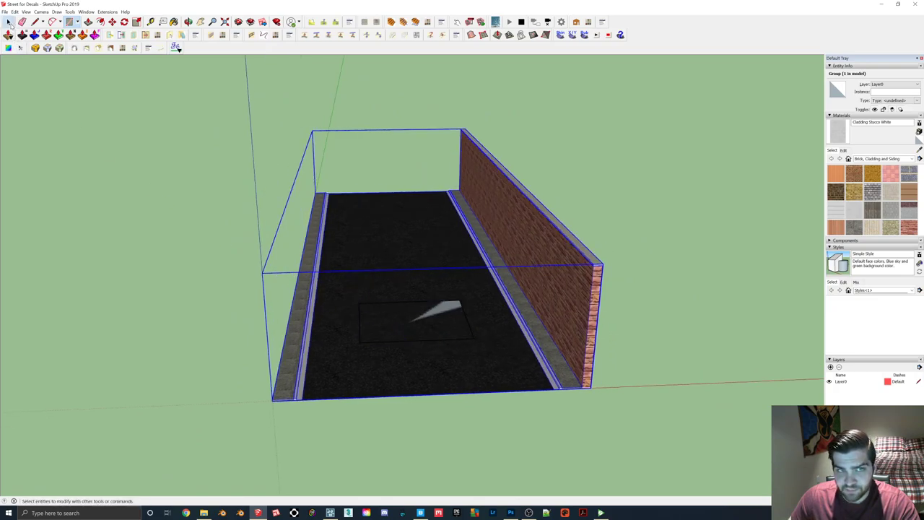
Step: Paint the rectangle on the road with the Brick Rough Tan material
scroll(354, 295, "up", 4)
middle_click_drag(354, 295, 431, 309)
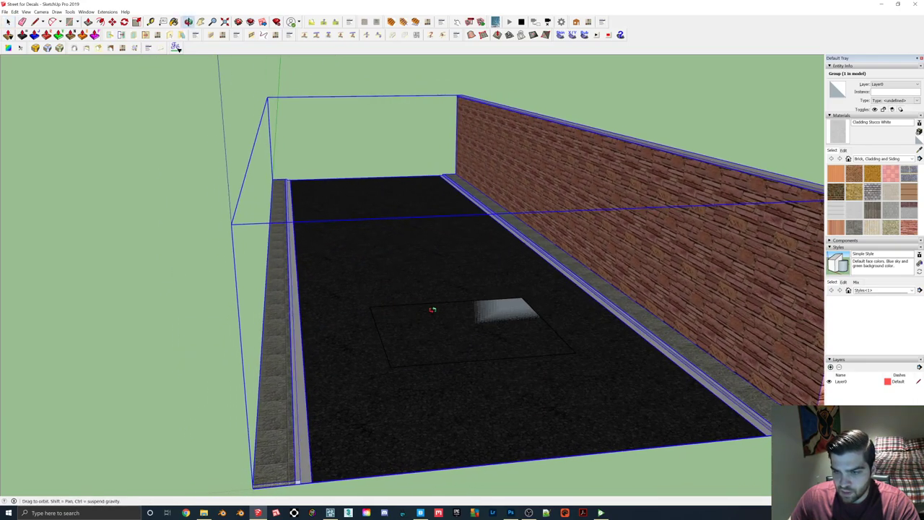
left_click(853, 192)
left_click(425, 341)
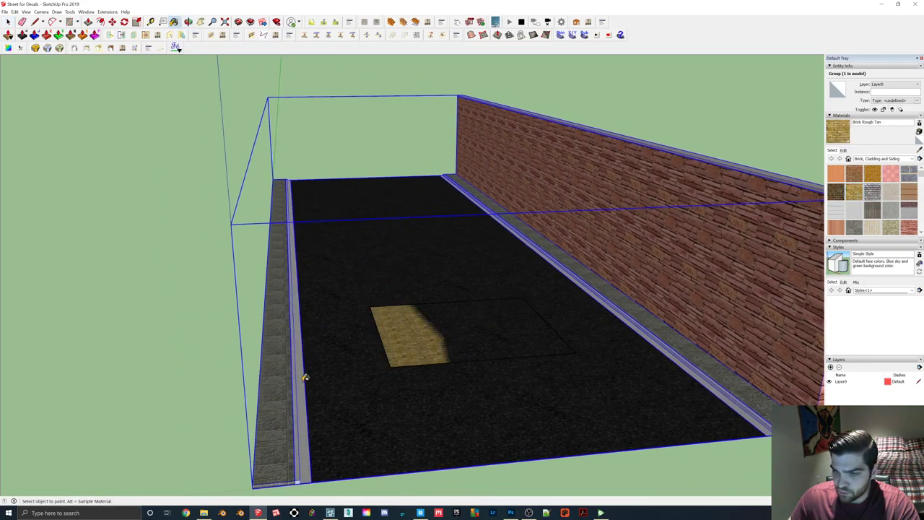
left_click(8, 22)
mouse_move(438, 322)
middle_mouse_down()
mouse_move(354, 291)
mouse_move(425, 305)
mouse_move(417, 310)
middle_mouse_up()
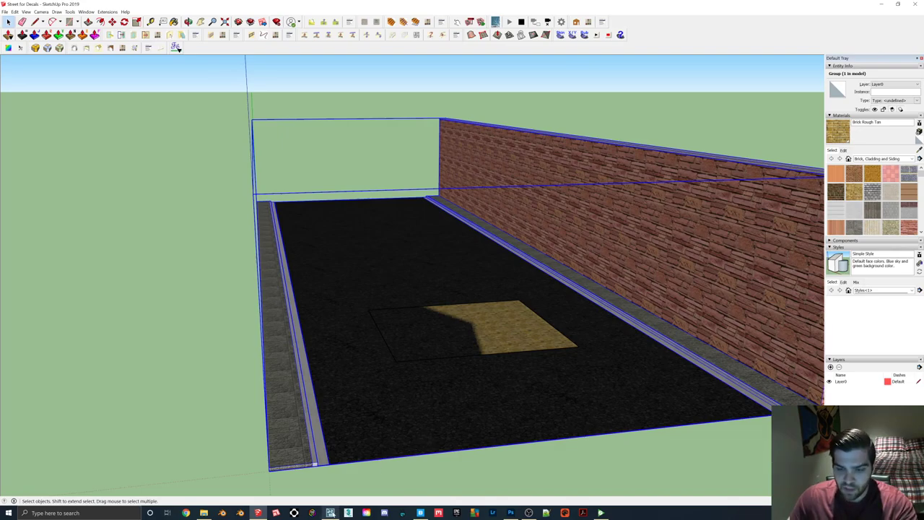
Step: Switch to Lumion and inspect the overlap between the Brick Rough Tan rectangle and the Blacktop New road material
left_click(332, 513)
mouse_move(477, 306)
right_mouse_down()
mouse_move(527, 310)
mouse_move(497, 318)
right_mouse_up()
key("w")
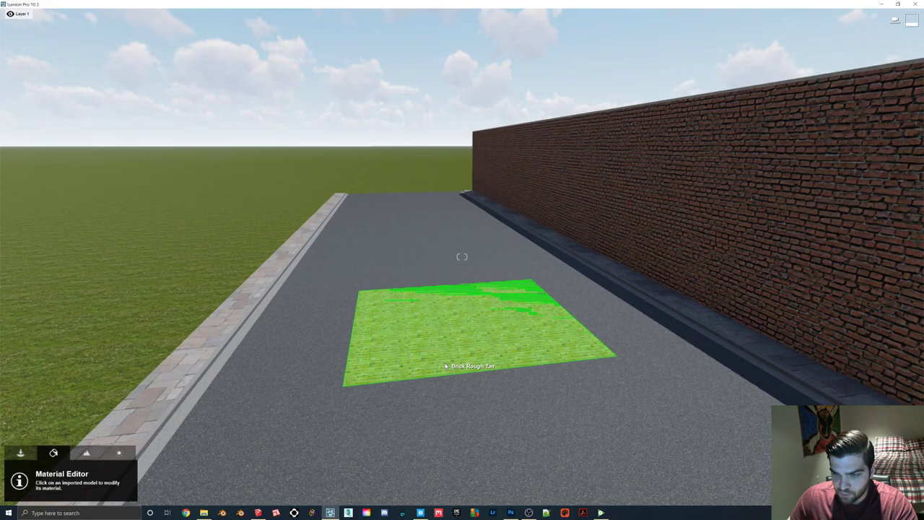
left_click(274, 481)
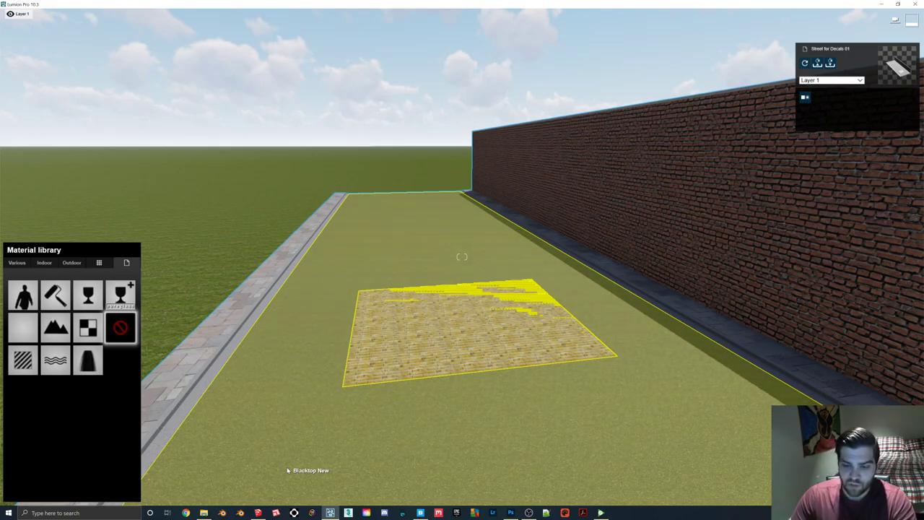
left_click(287, 470)
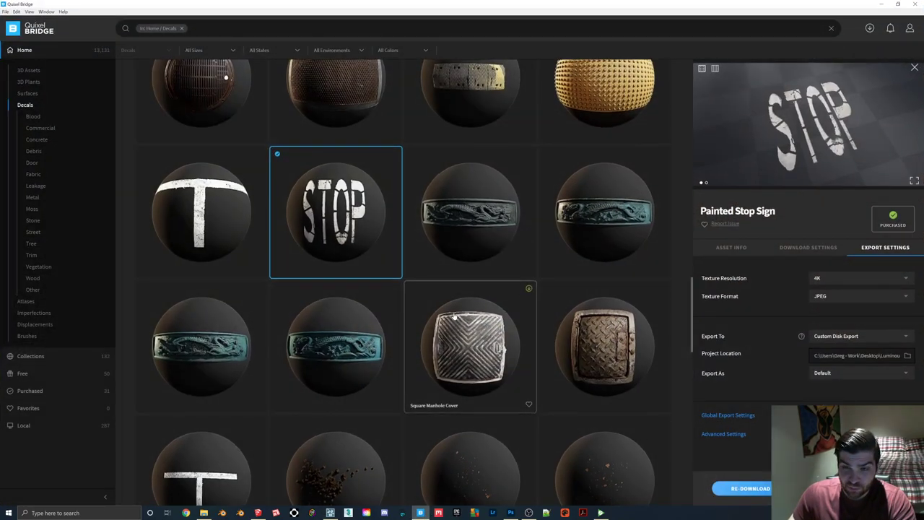
Step: Browse the Quixel Bridge decals, previewing the Round Manhole Cover, Worn Manhole Cover and Truncated Domes Pad
scroll(455, 316, "up", 3)
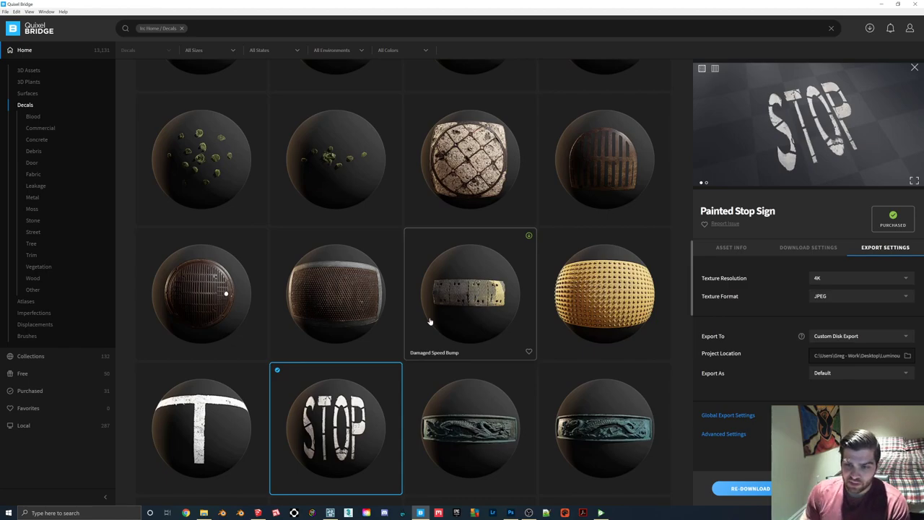
scroll(419, 303, "up", 5)
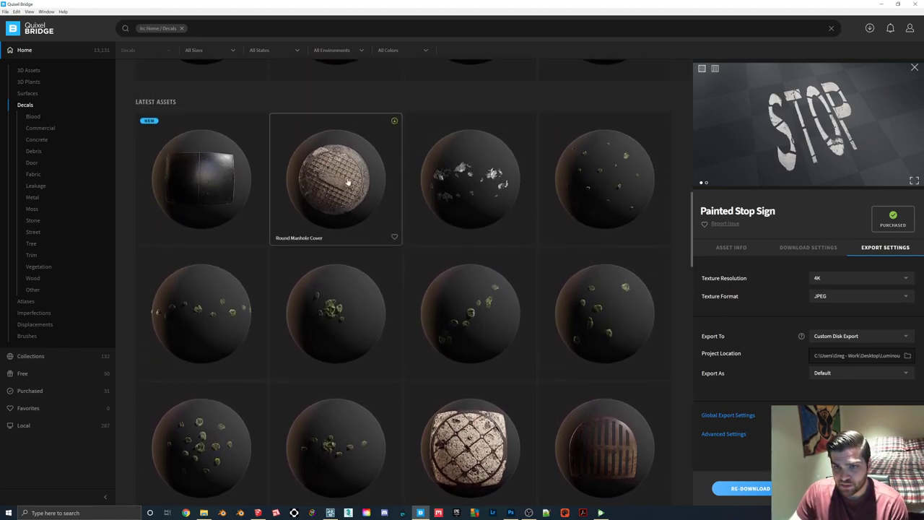
left_click(349, 181)
scroll(573, 241, "down", 5)
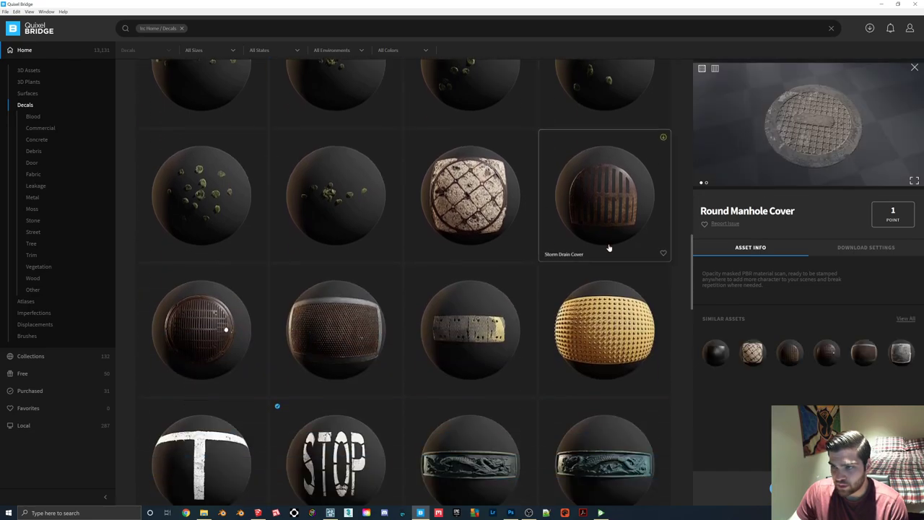
left_click(608, 247)
left_click(449, 243)
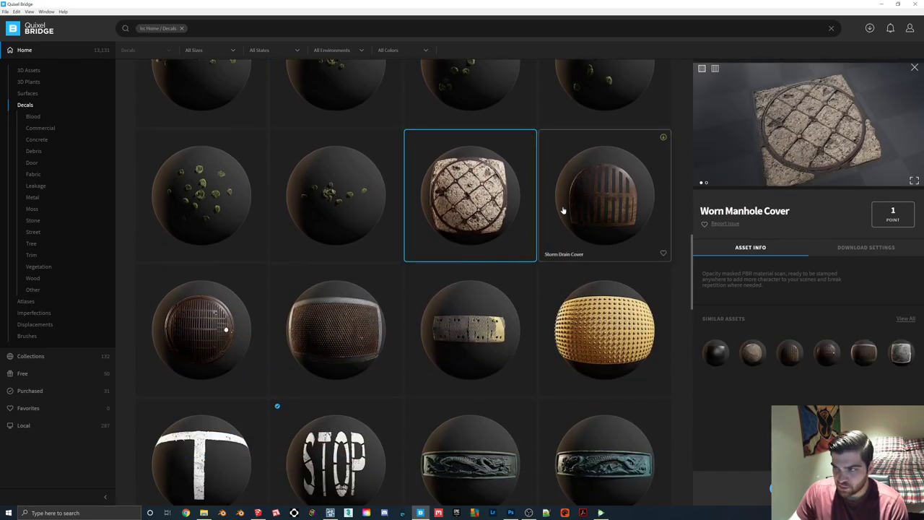
left_click(611, 282)
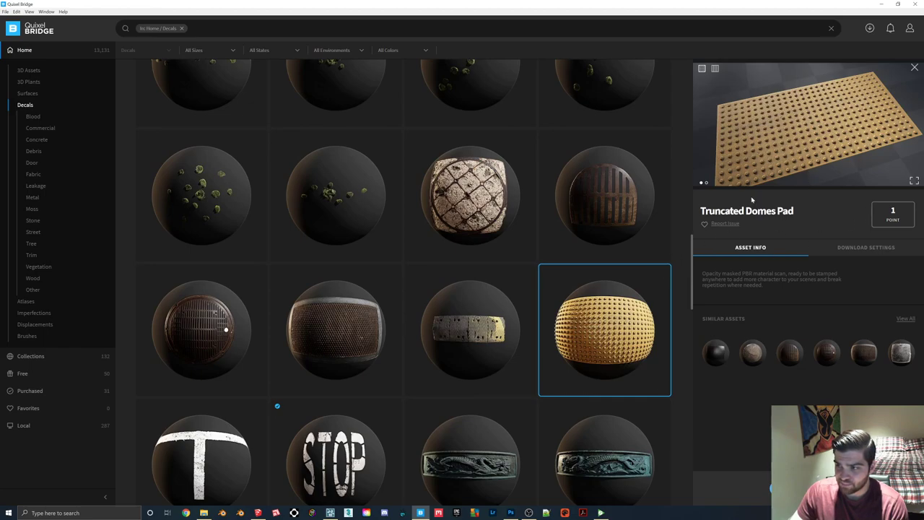
scroll(446, 318, "down", 2)
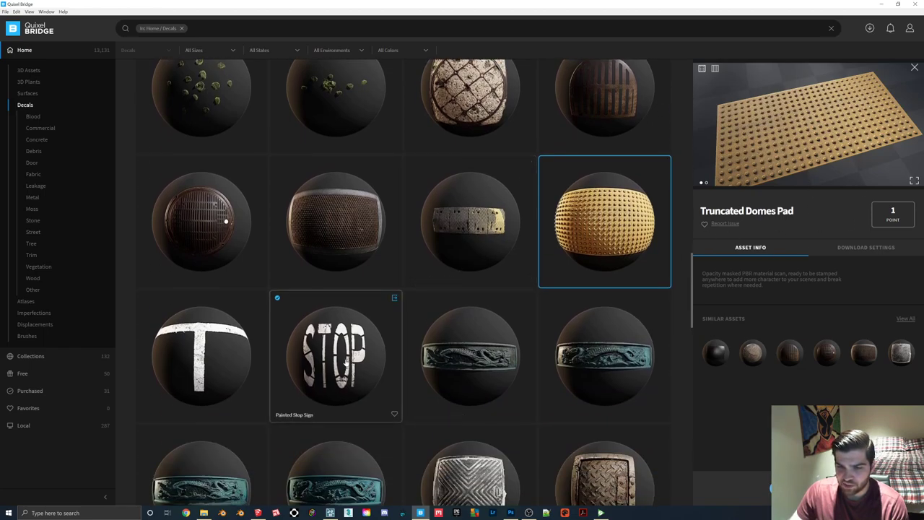
Step: Download the Painted Stop Sign decal again at 4K with Albedo, Displacement, Normal, Gloss and Opacity maps
left_click(336, 354)
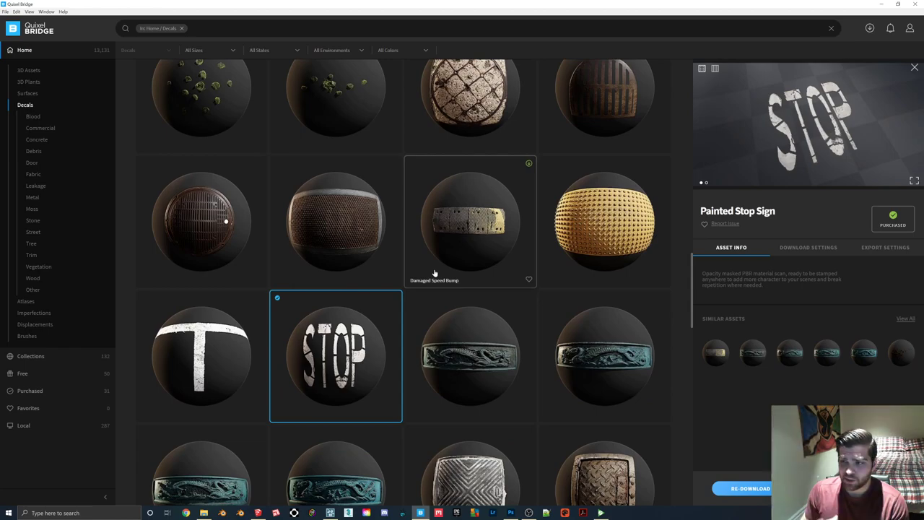
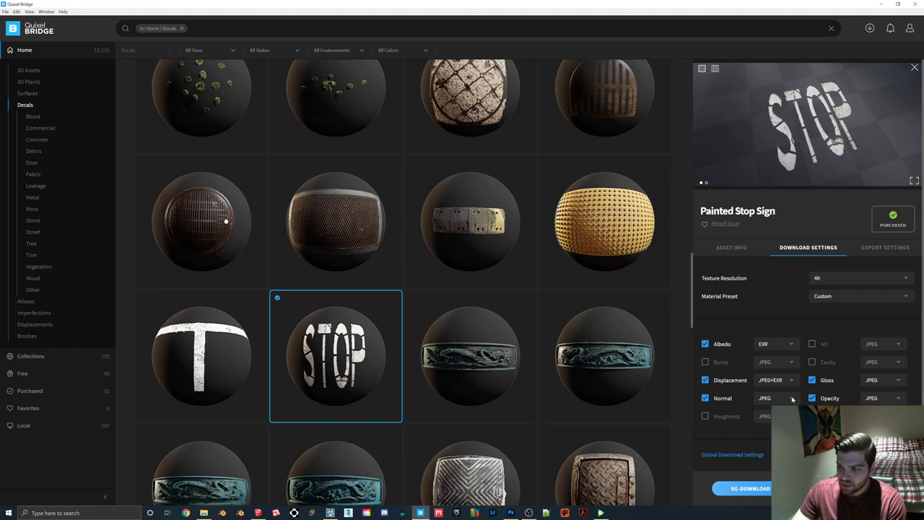
left_click(744, 488)
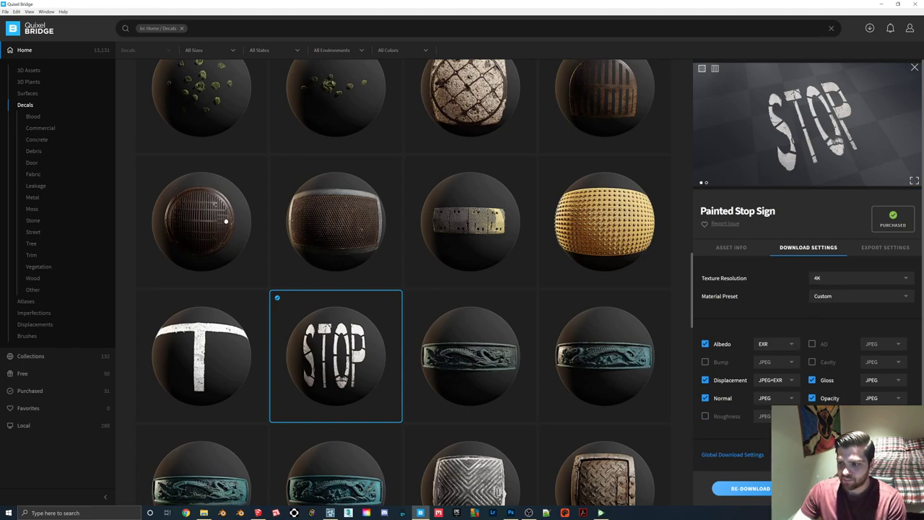
Step: Set the Painted Stop Sign's export texture resolution to 4K with JPEG as the texture format
left_click(888, 248)
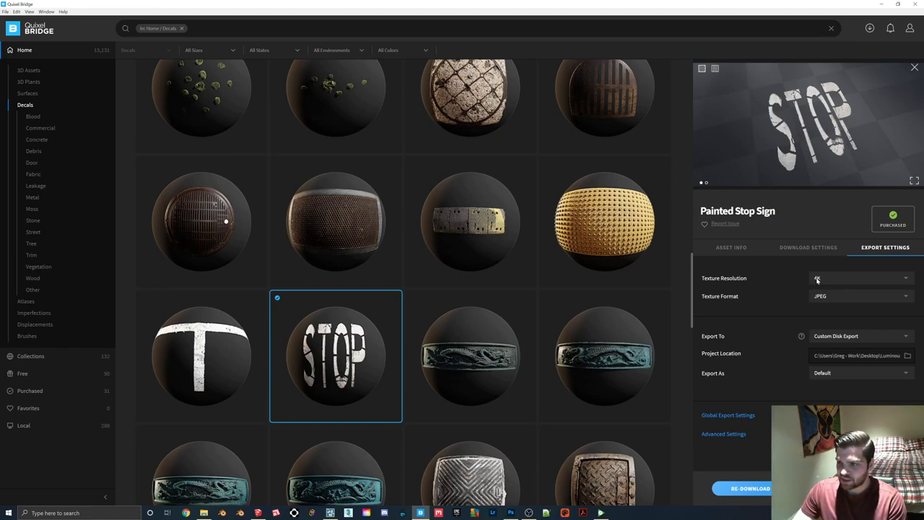
left_click(828, 283)
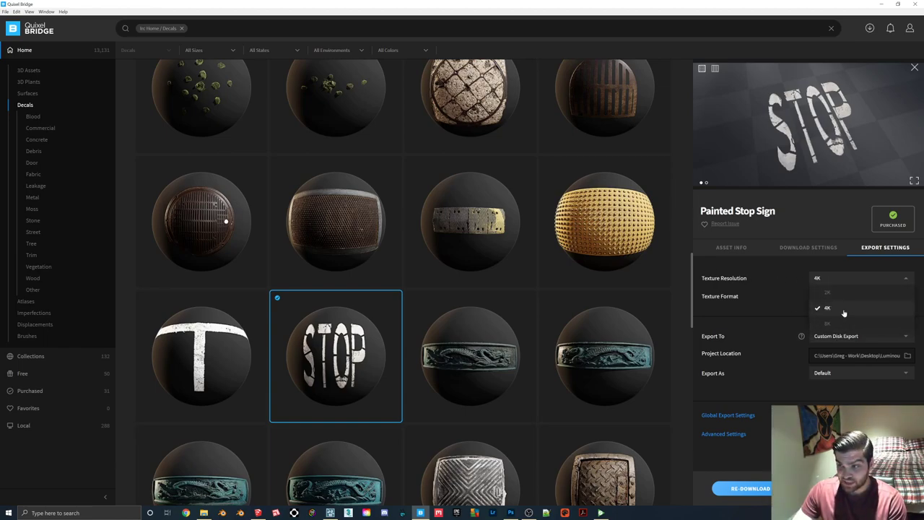
left_click(837, 297)
left_click(833, 280)
left_click(835, 308)
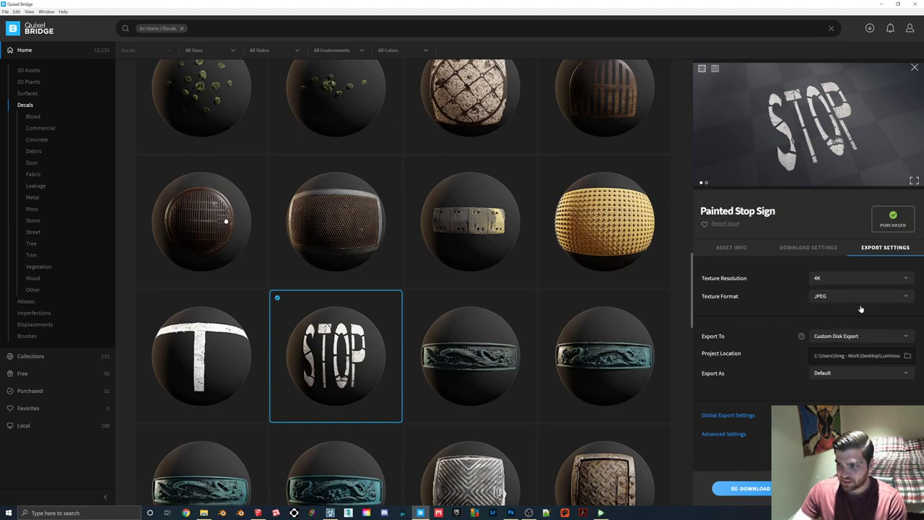
left_click(814, 249)
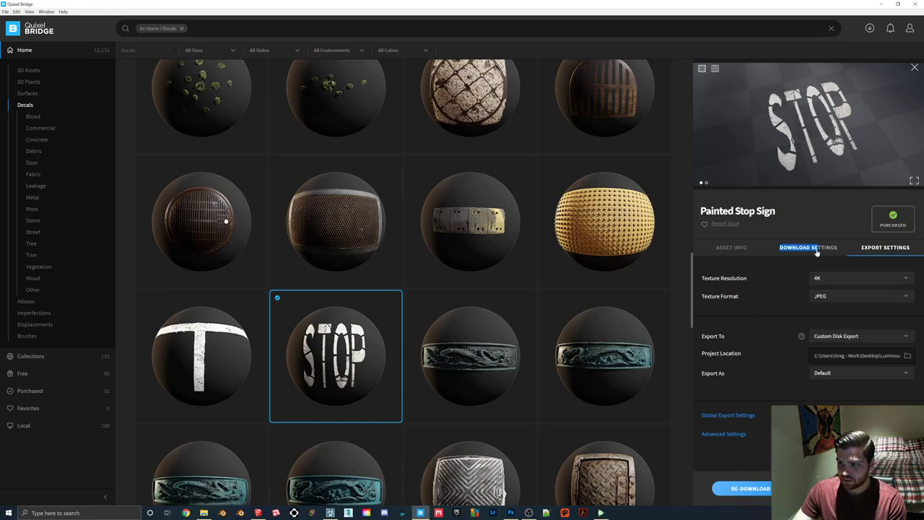
left_click(884, 248)
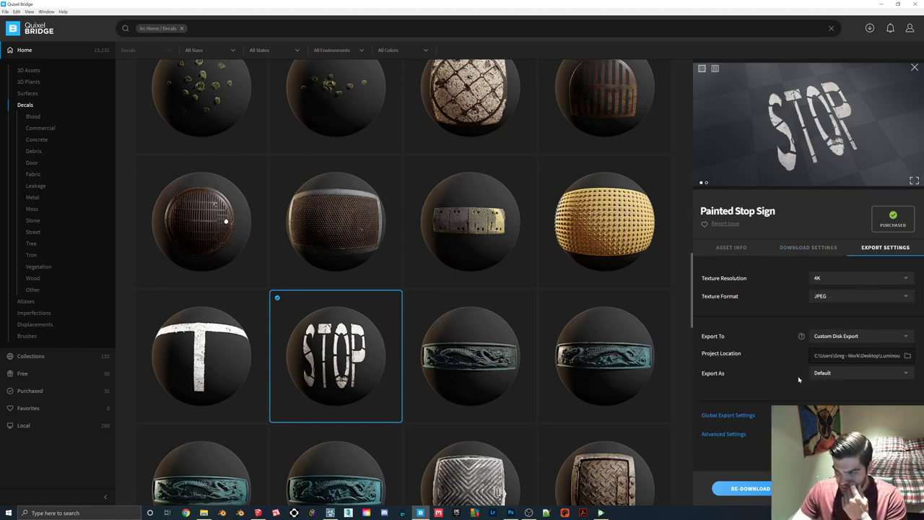
Step: Set the export project location to the decals_other subfolder inside Luminous Labs #8 Decals, Bridge Decals
left_click(907, 355)
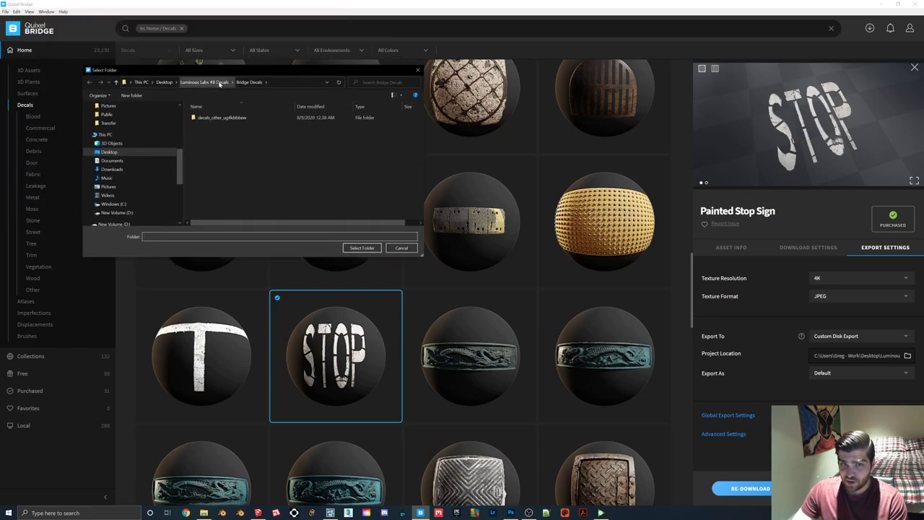
left_click(219, 83)
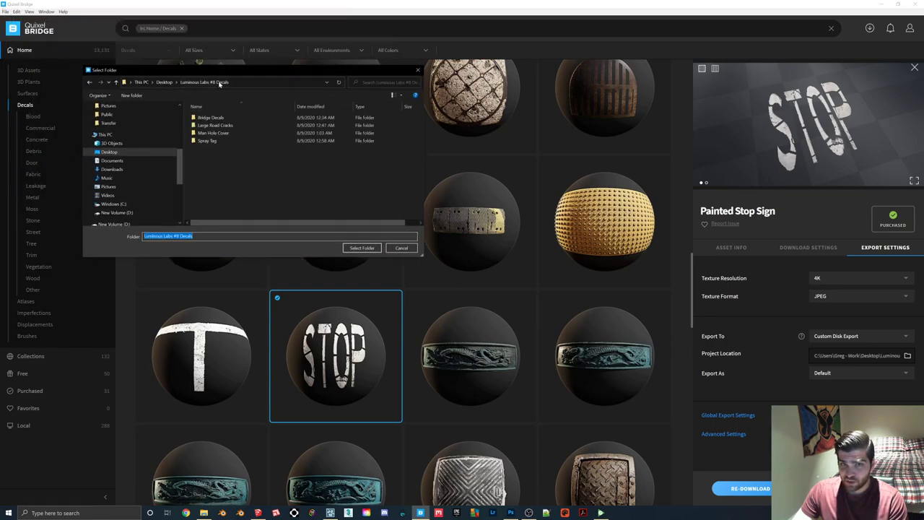
double_click(217, 121)
left_click(240, 119)
double_click(240, 120)
left_click(361, 247)
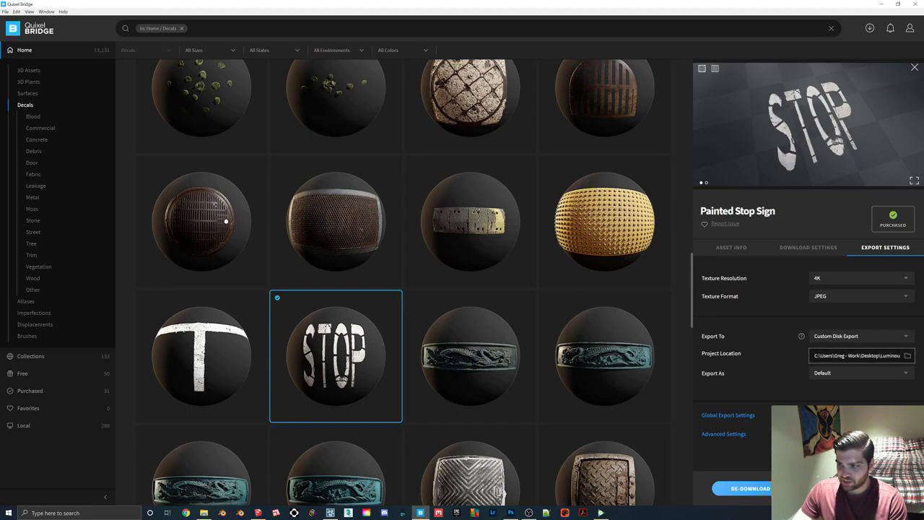
Step: Check the export project location without choosing another folder, and set Export As to Default
left_click(851, 355)
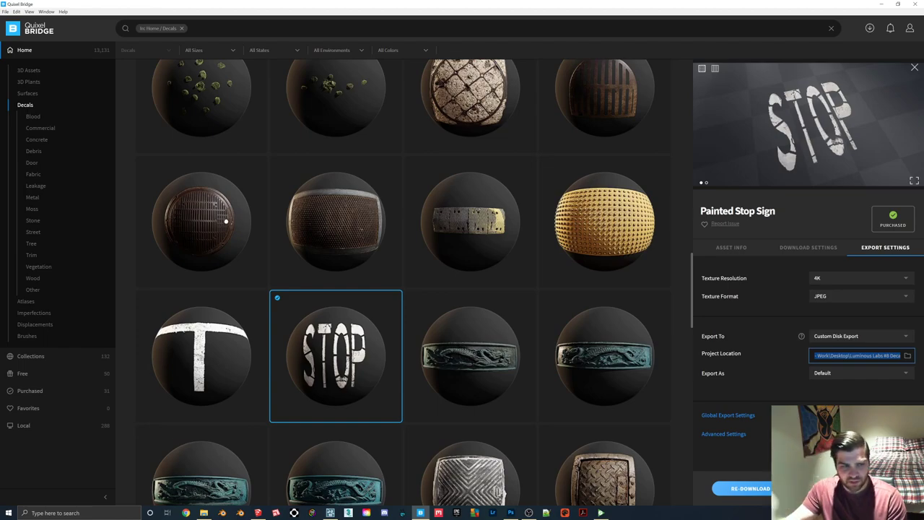
left_click(863, 360)
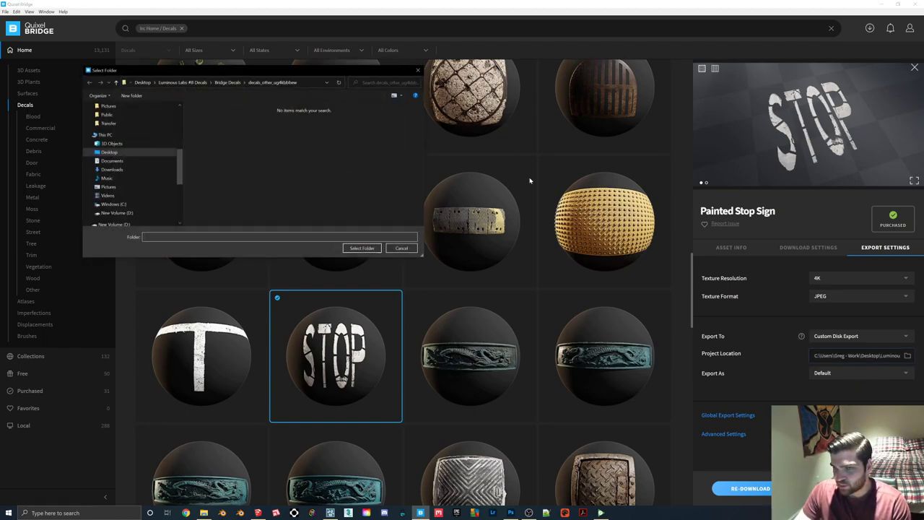
left_click(419, 70)
left_click(839, 372)
left_click(830, 387)
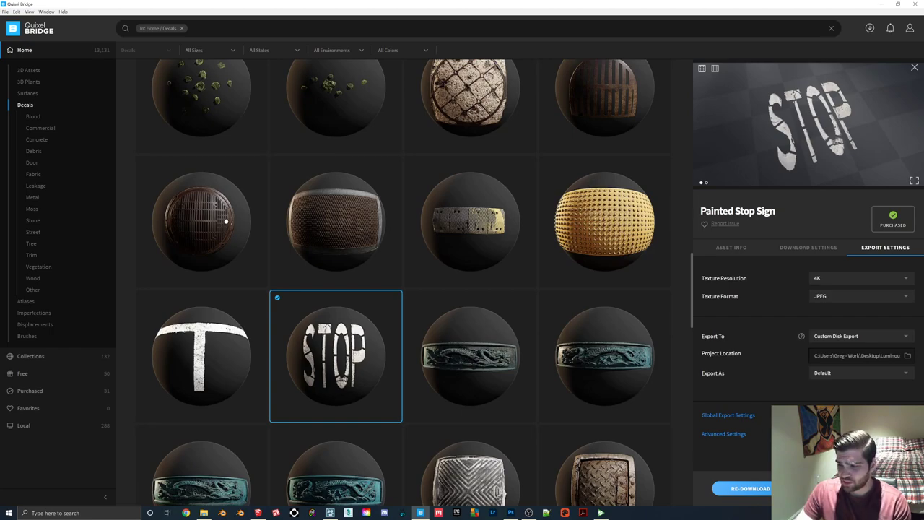
Step: Export the Painted Stop Sign decal and open its decals_other export folder inside Luminous Labs #8 Decals, Bridge Decals in File Explorer
left_click(863, 488)
left_click(205, 512)
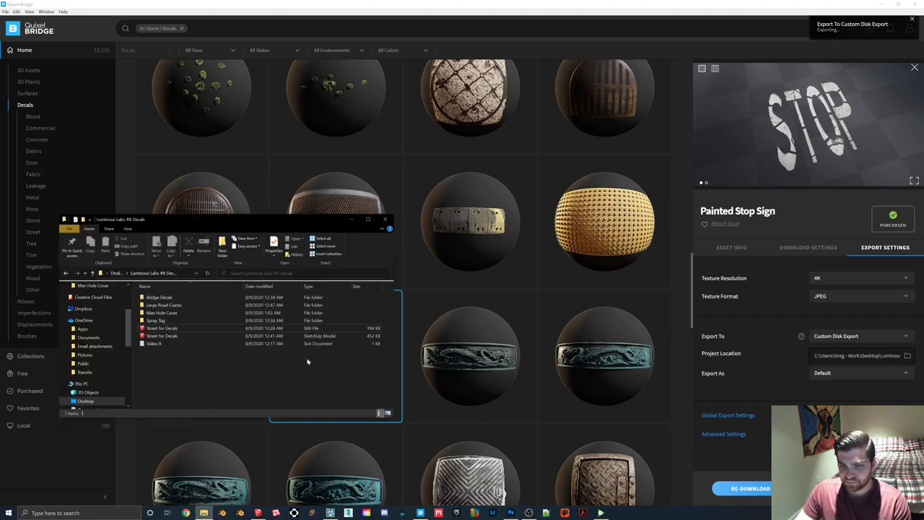
double_click(158, 296)
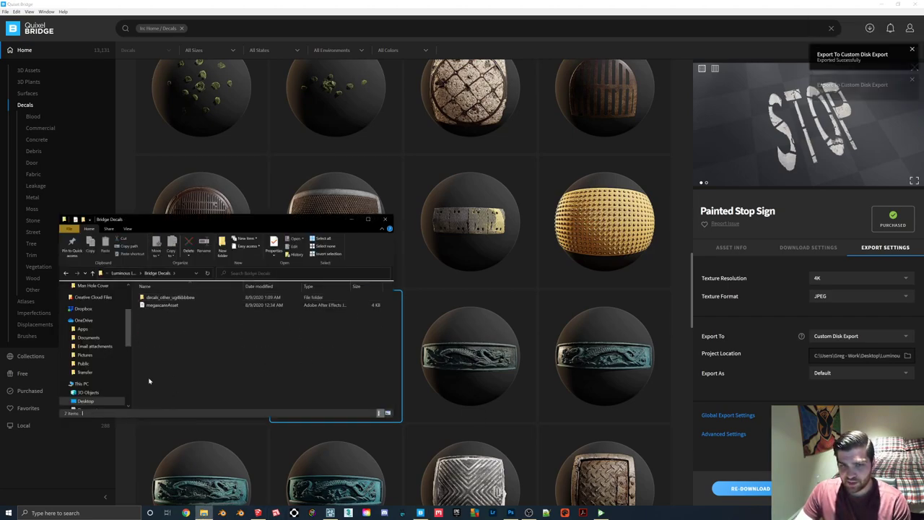
double_click(173, 297)
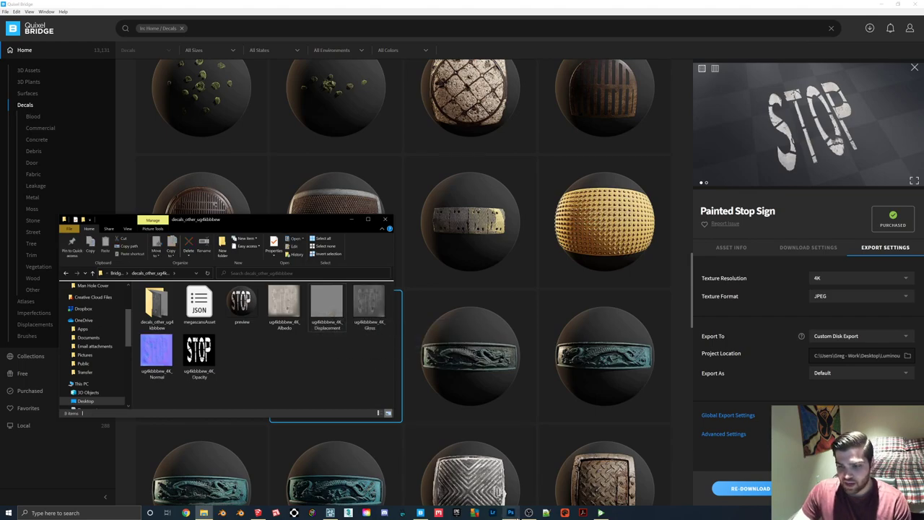
Step: Switch to Photoshop and close both tarmac_covered_manhole_cover documents, discarding unsaved changes
left_click(511, 513)
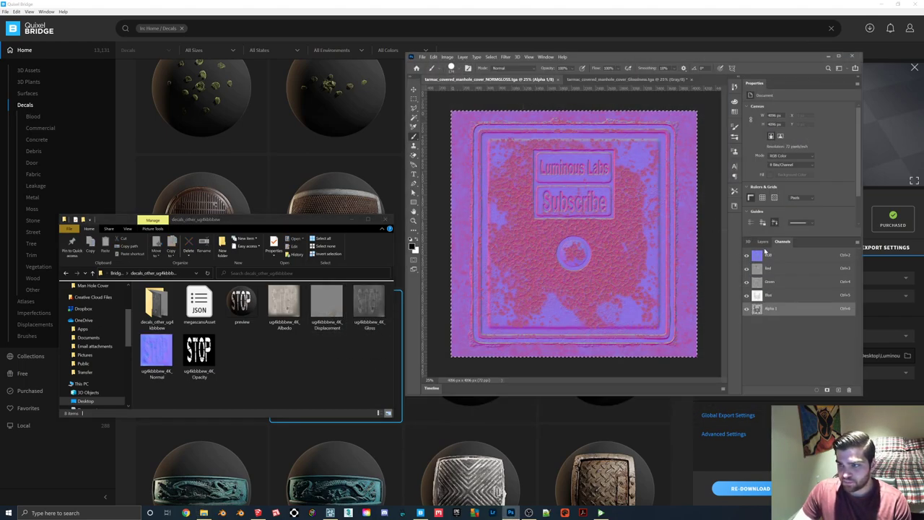
left_click(557, 80)
left_click(549, 80)
left_click(655, 190)
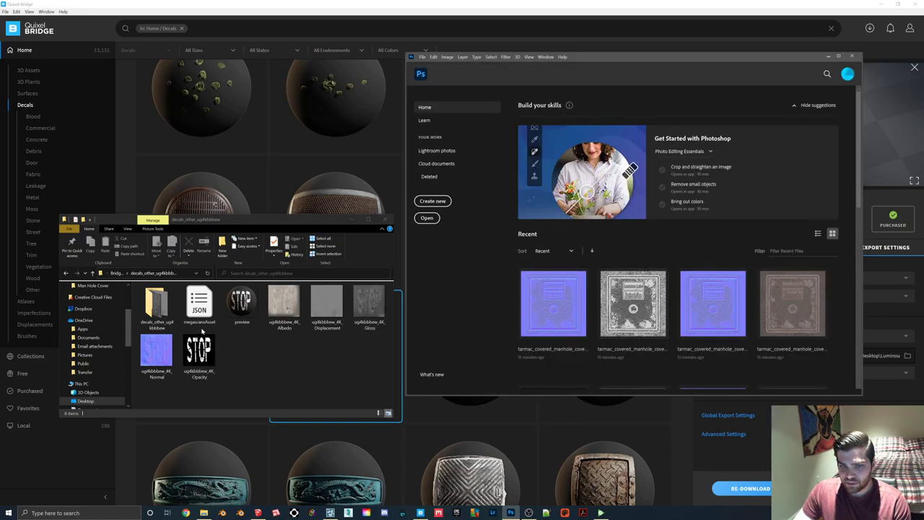
Step: Open the stop sign's 4K Albedo and Opacity maps as separate documents, and cut the entire Opacity image
left_click_drag(284, 303, 484, 343)
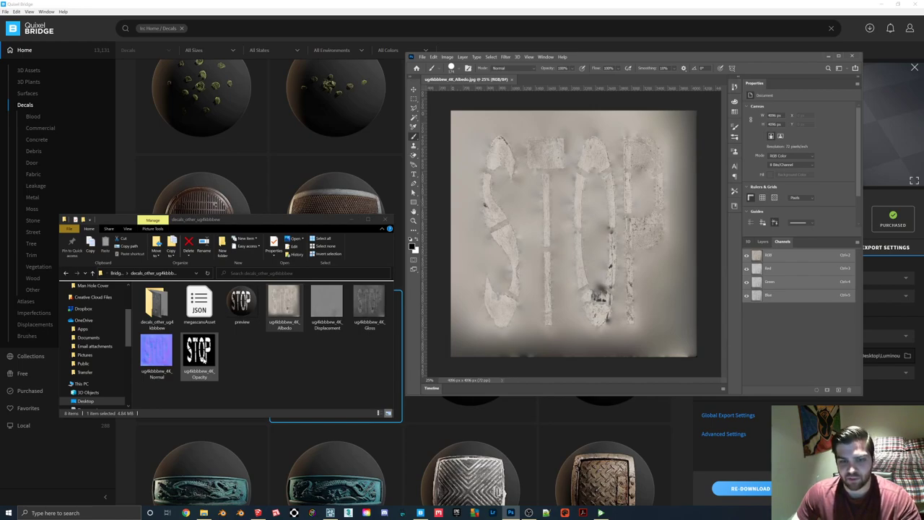
left_click_drag(199, 352, 777, 338)
key("ctrl+a")
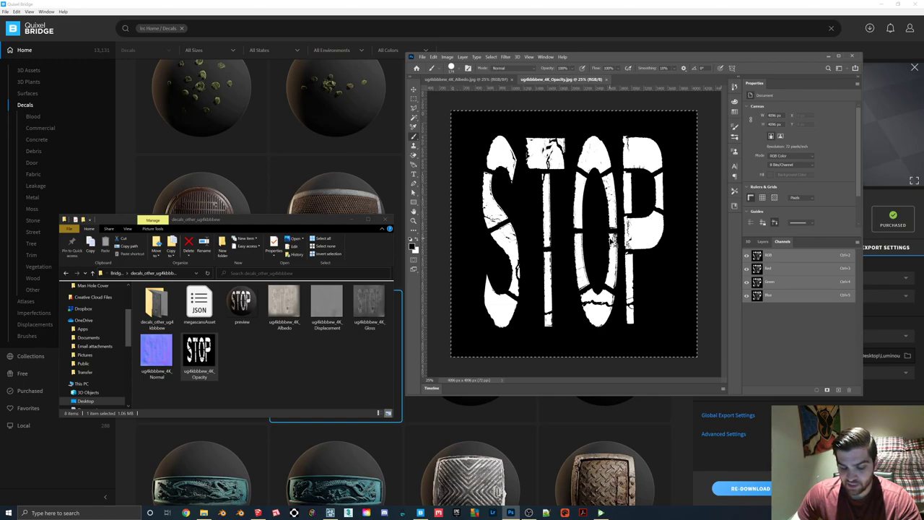
key("ctrl+x")
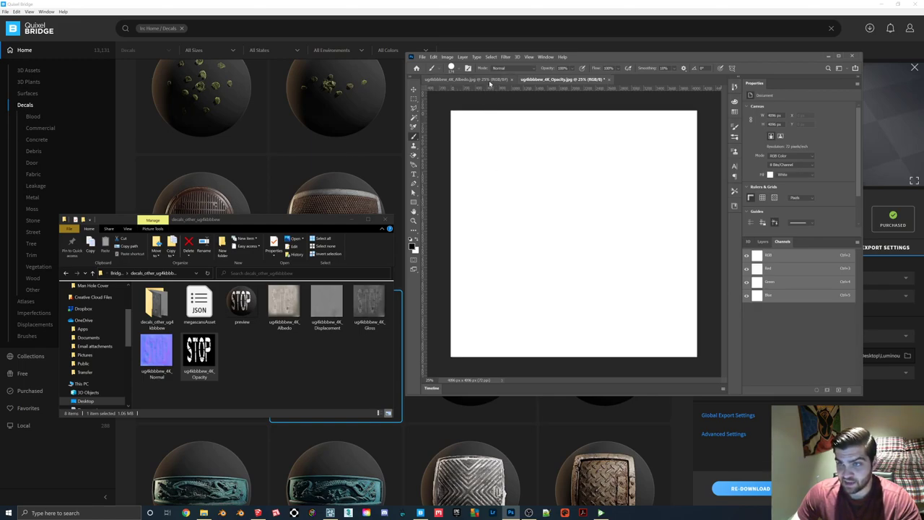
Step: Paste the opacity image into a new alpha channel of the Albedo document and show the RGB channels with it
left_click(489, 81)
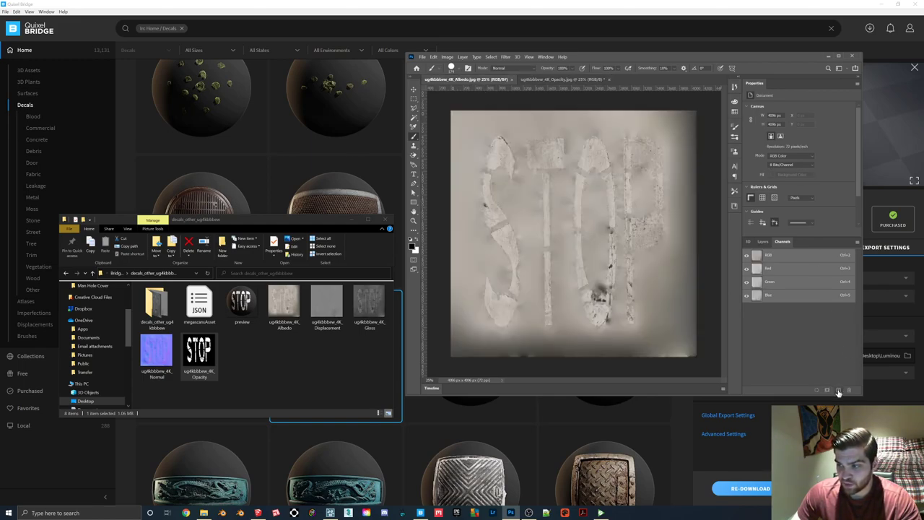
left_click(838, 391)
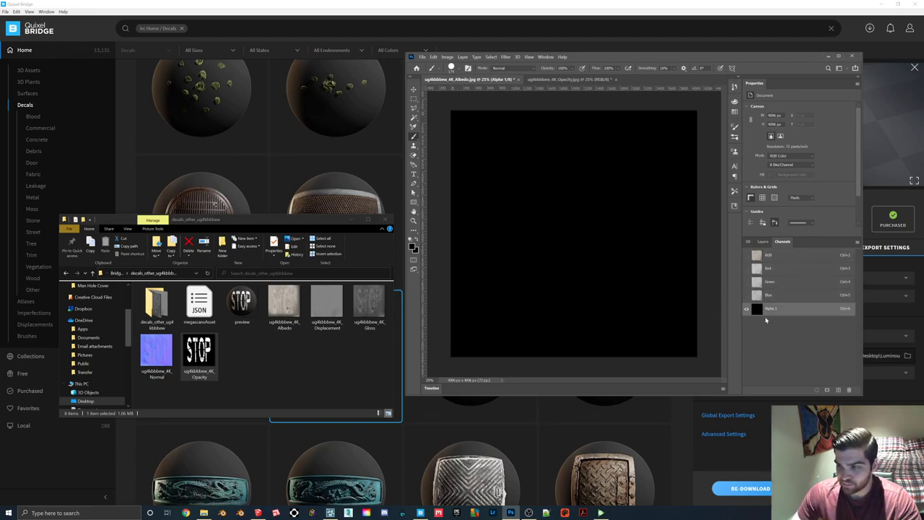
key("ctrl+v")
left_click(747, 255)
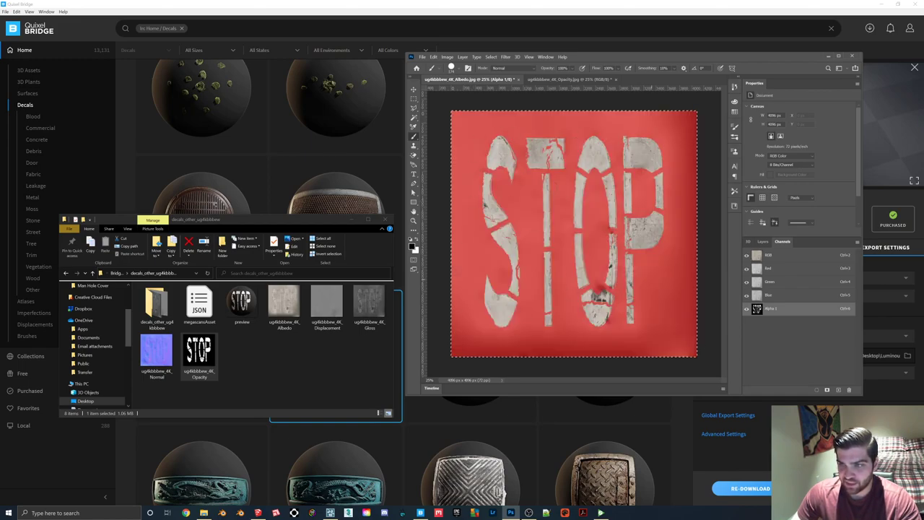
Step: Save the Albedo document with its alpha channel as the Targa file ug4kbbbew_4K_COLOPAC at 32 bits/pixel
left_click(422, 56)
left_click(469, 141)
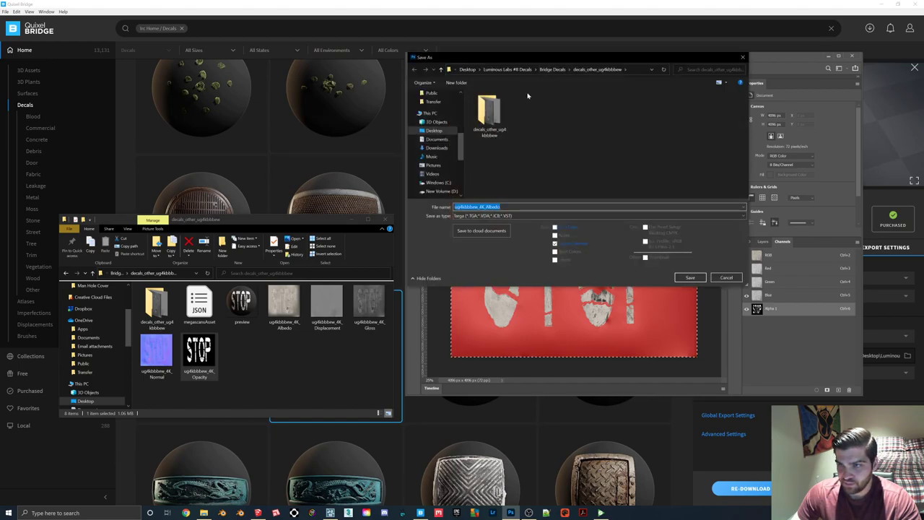
left_click(486, 207)
left_click_drag(486, 208, 503, 208)
type("COLOPAC")
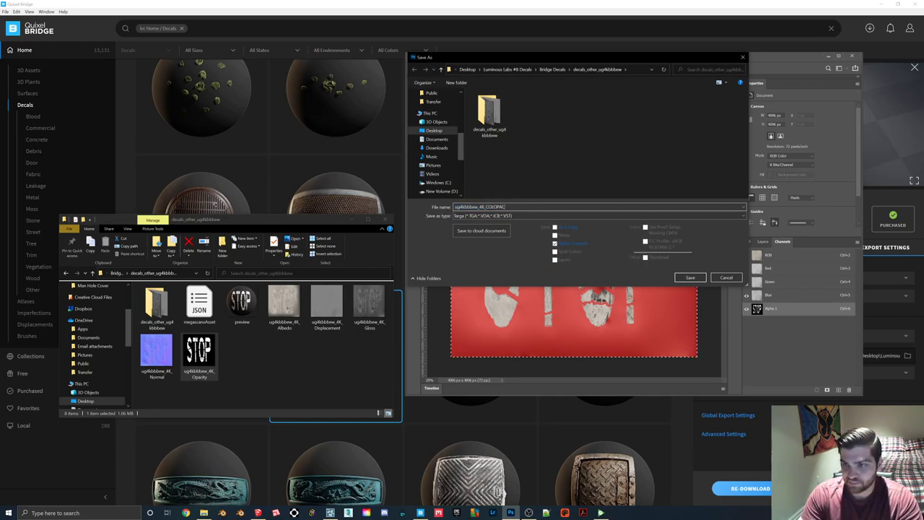
key("Return")
left_click(349, 116)
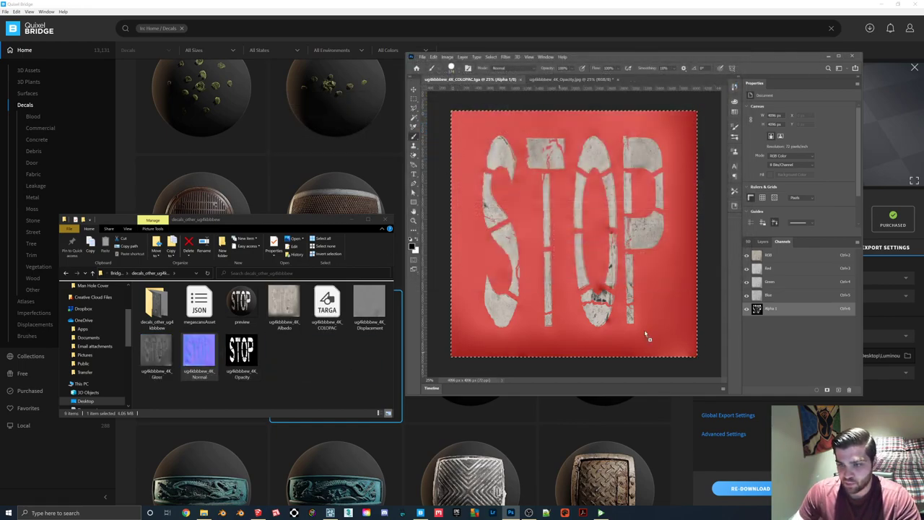
Step: Close the COLOPAC document and the Opacity document, discarding the Opacity changes
left_click(520, 80)
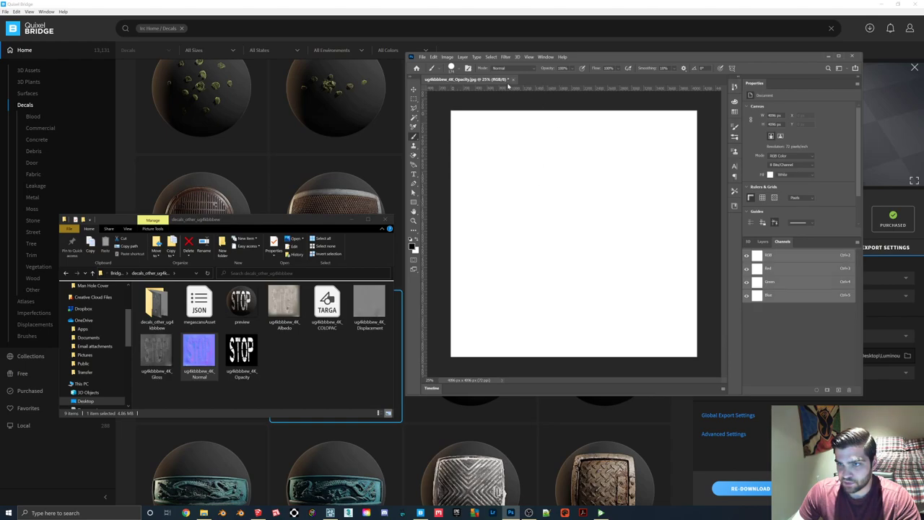
left_click(513, 79)
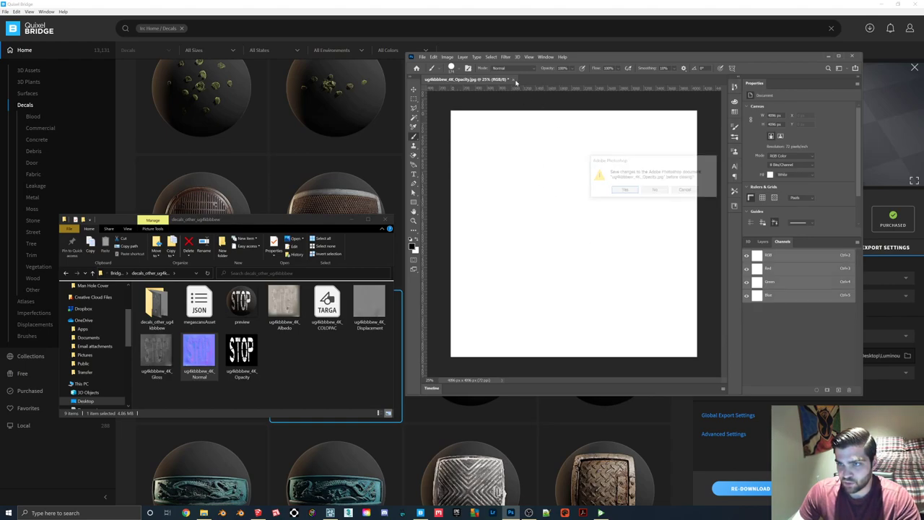
left_click(653, 189)
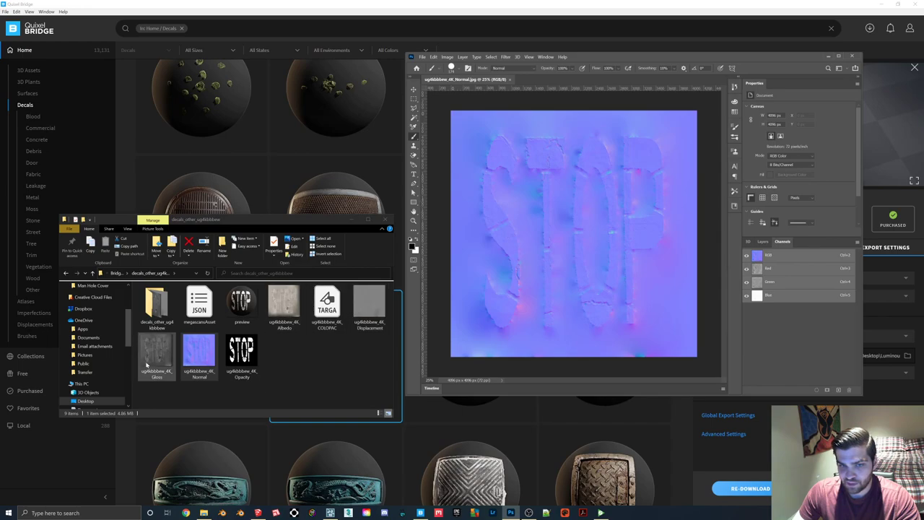
left_click_drag(148, 361, 787, 327)
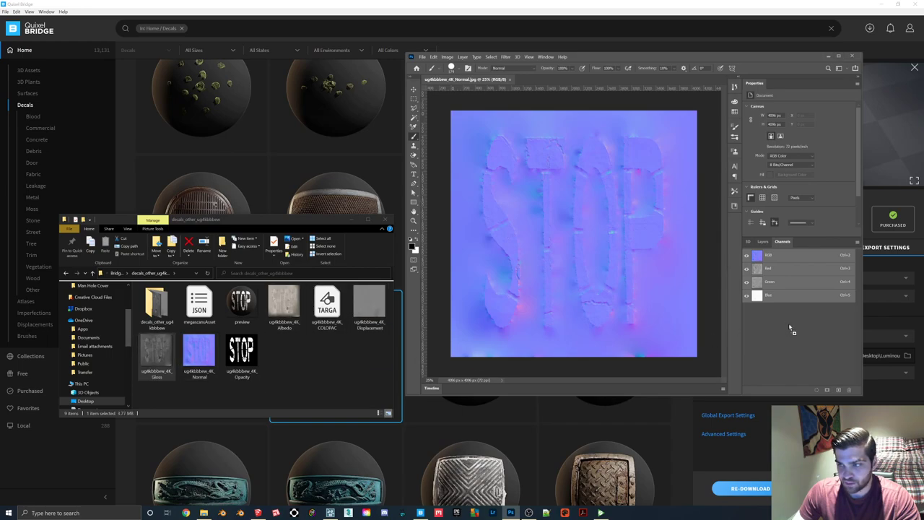
key("ctrl+w")
key("ctrl+w")
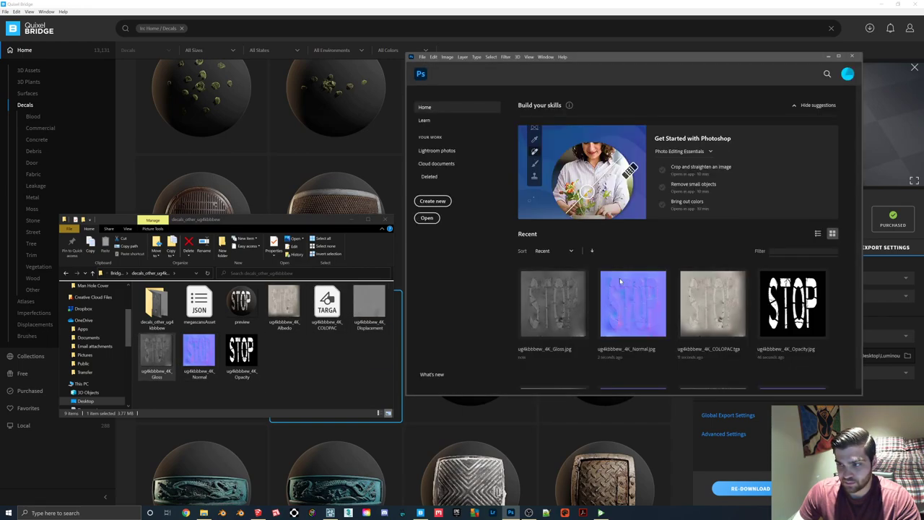
key("ctrl+q")
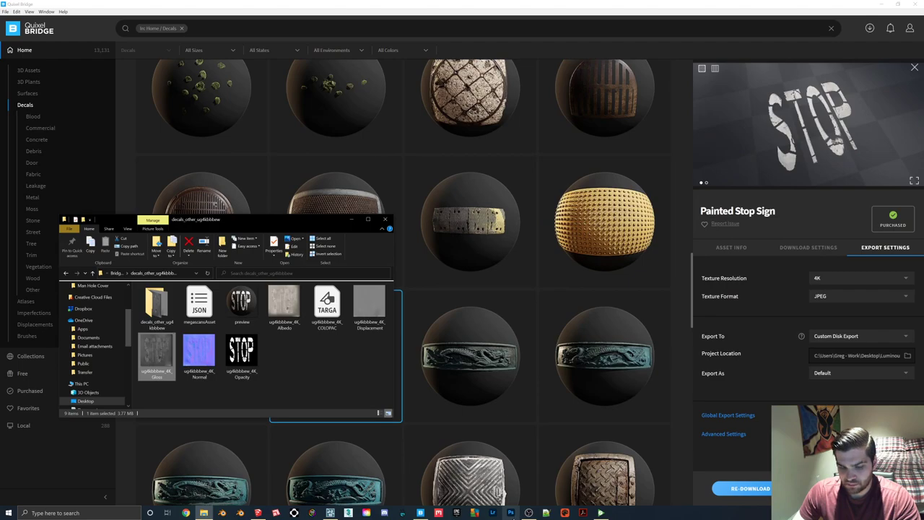
left_click(513, 514)
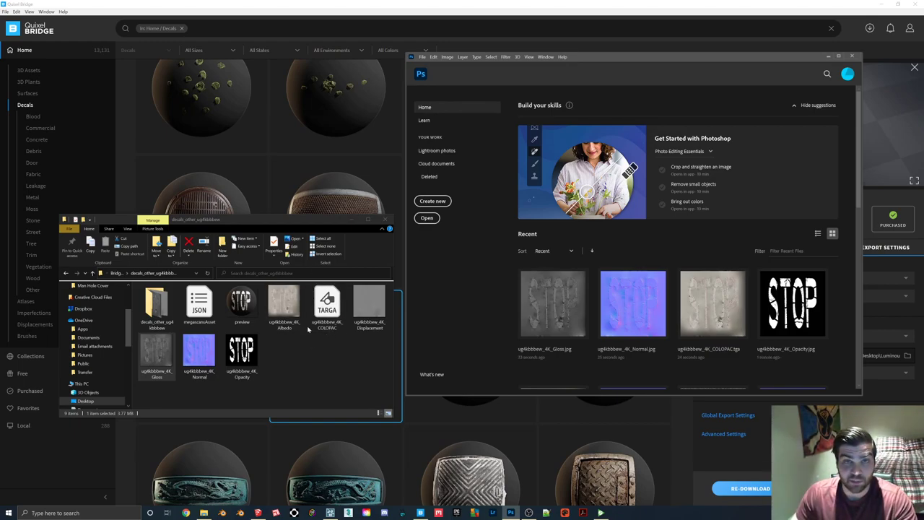
Step: Open the stop sign's 4K Normal and Gloss maps and move the Gloss image into a new alpha channel of the Normal document
left_click_drag(197, 354, 456, 308)
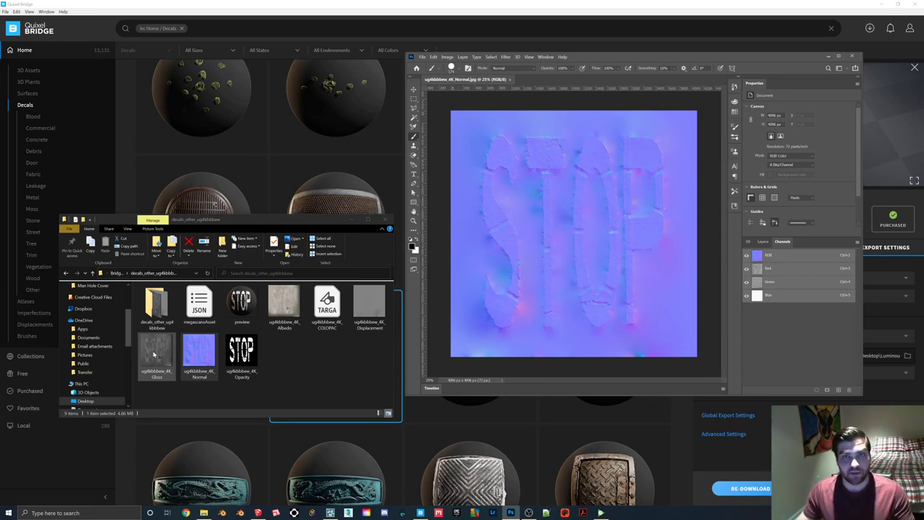
left_click_drag(153, 354, 685, 382)
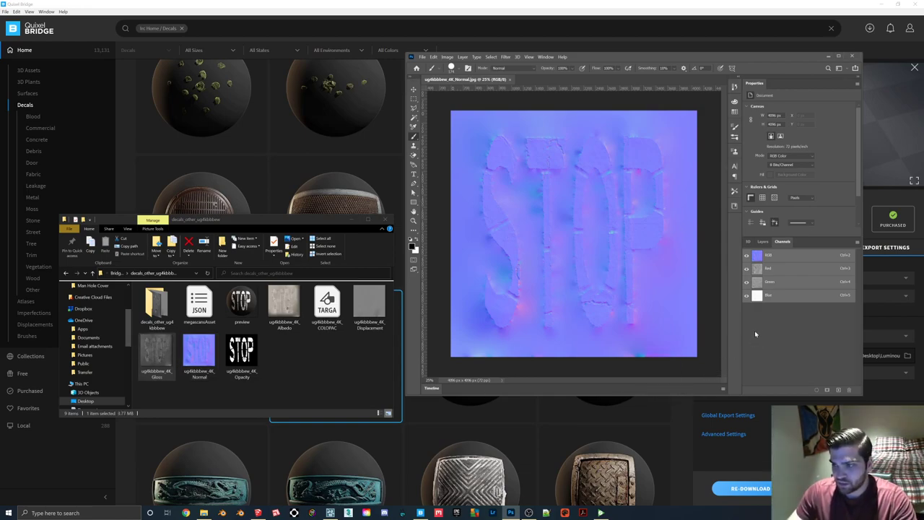
left_click_drag(754, 335, 751, 317)
key("ctrl+Tab")
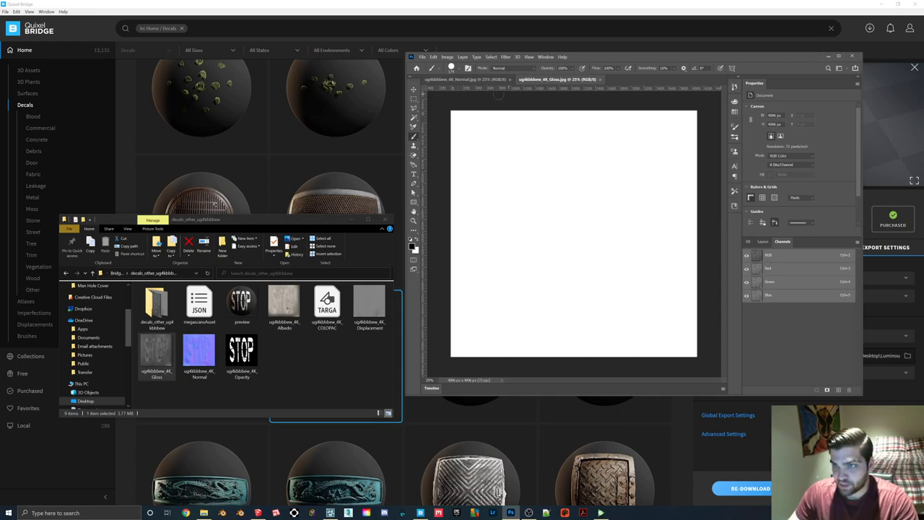
left_click(837, 387)
key("ctrl+v")
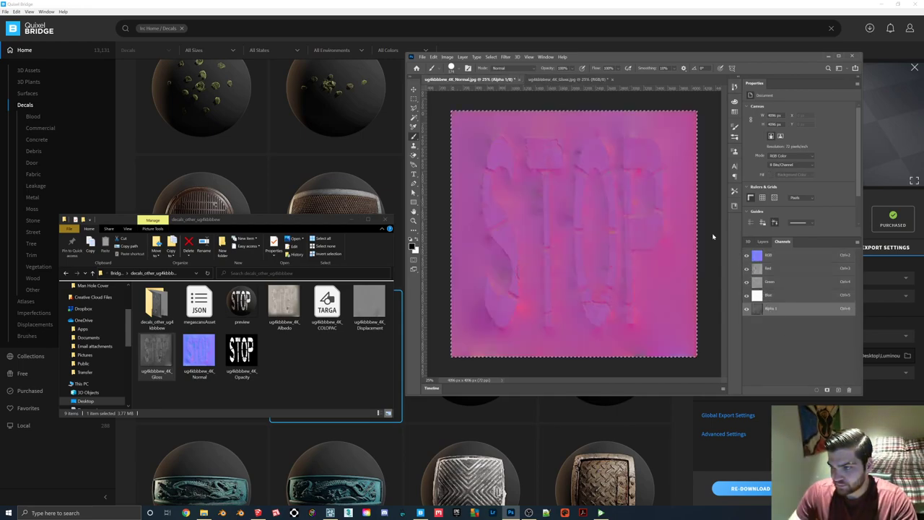
Step: Save the Normal document with its alpha channel as the Targa file ug4kbbbew_4K_NORMGLOSS at 32 bits/pixel
left_click(422, 57)
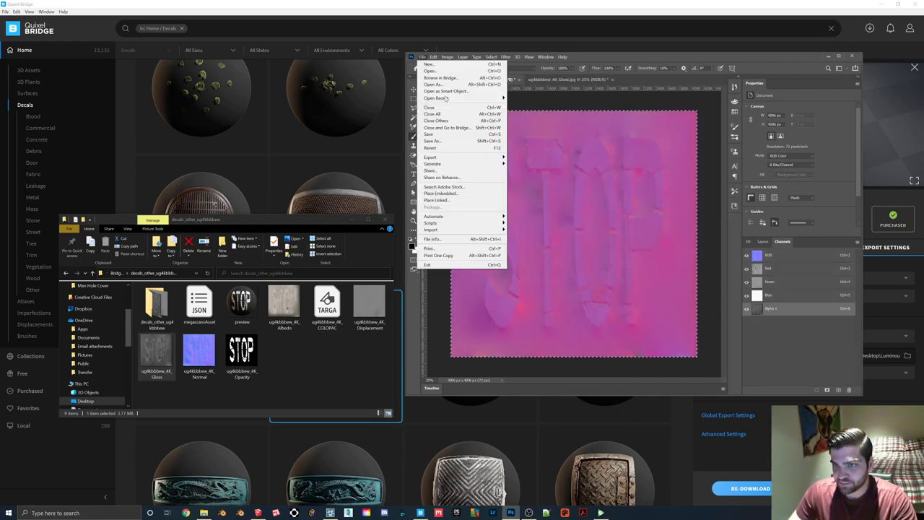
left_click(442, 142)
left_click(502, 207)
left_click_drag(486, 207, 562, 219)
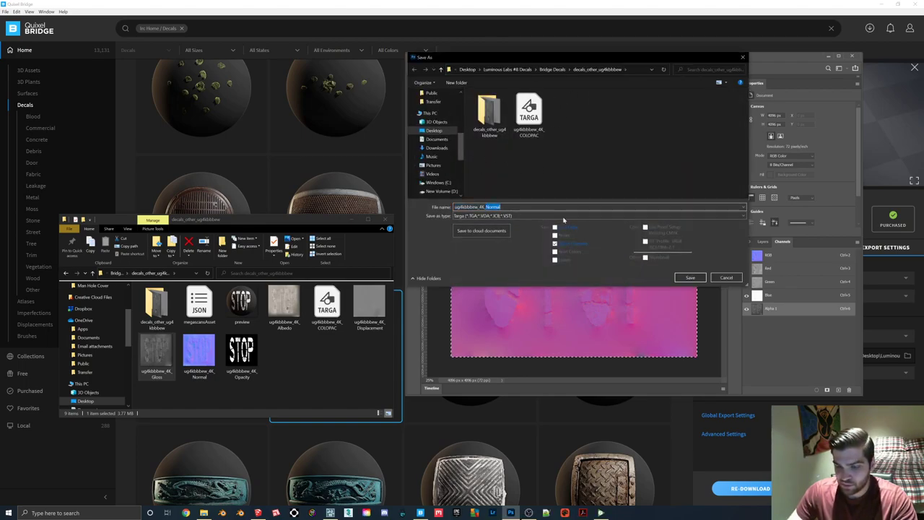
type("NORMGLOS")
key("Return")
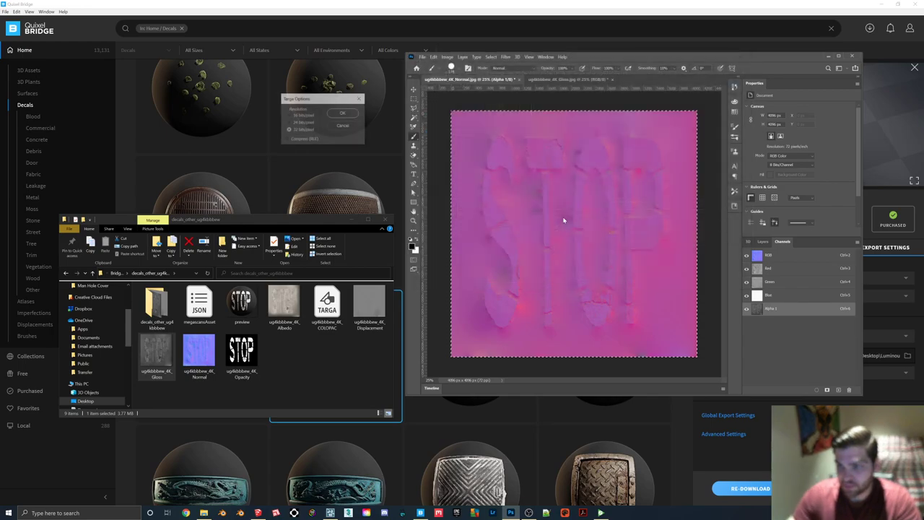
left_click(346, 114)
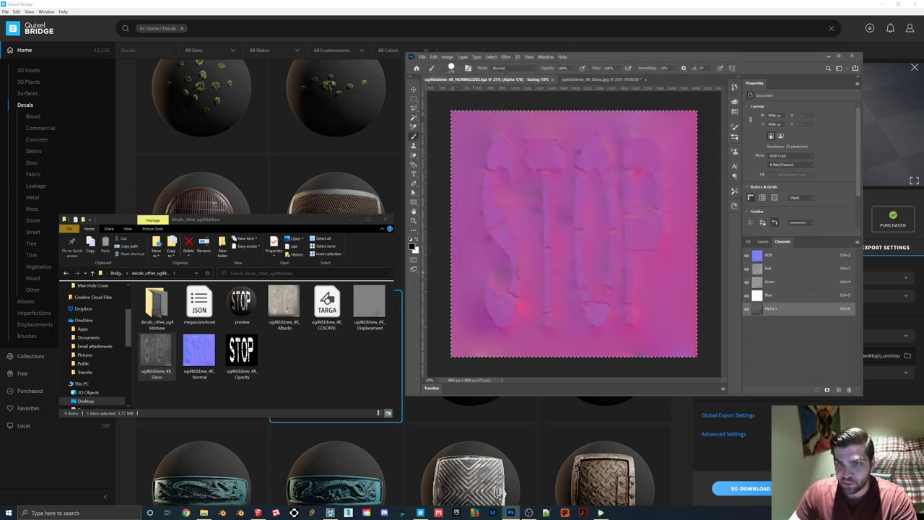
Step: Switch to Lumion, give the yellow brick patch on the road a Standard material and load ug4kbbbew_4K_COLOPAC as its colour map
left_click(353, 221)
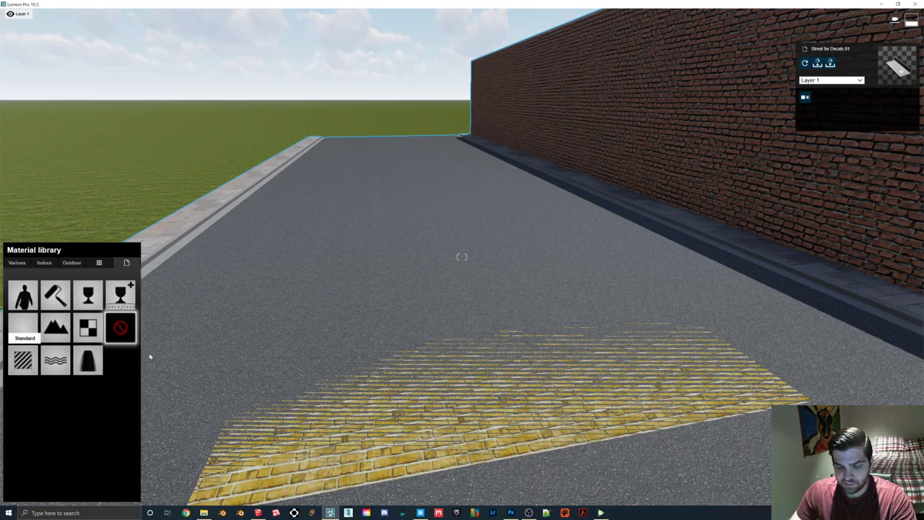
double_click(23, 360)
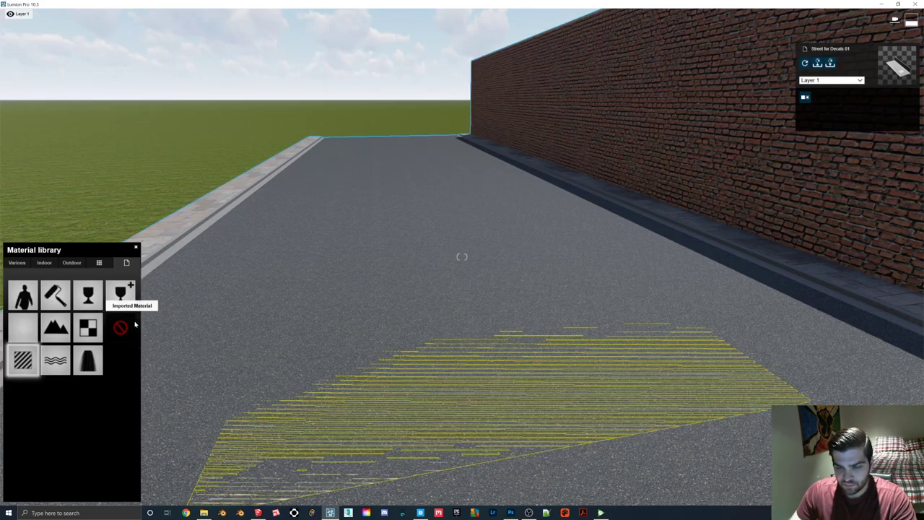
left_click(64, 300)
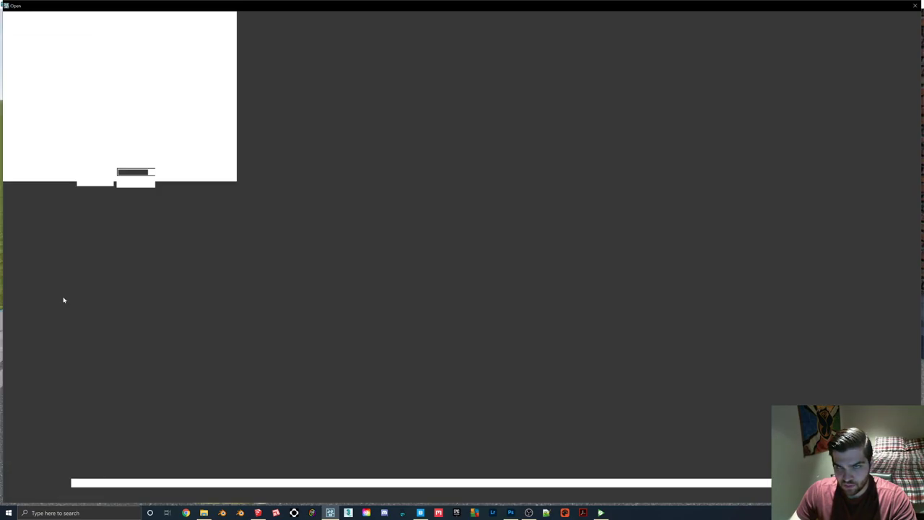
left_click(129, 18)
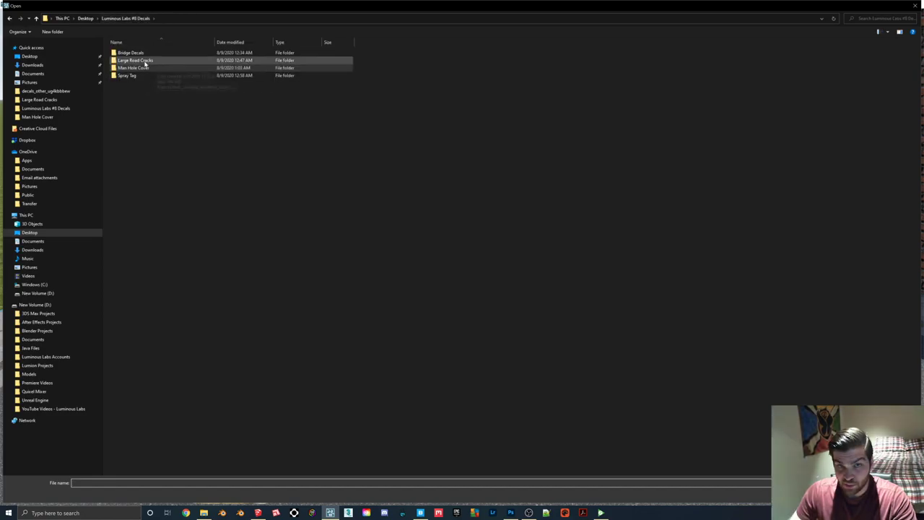
double_click(136, 51)
double_click(126, 52)
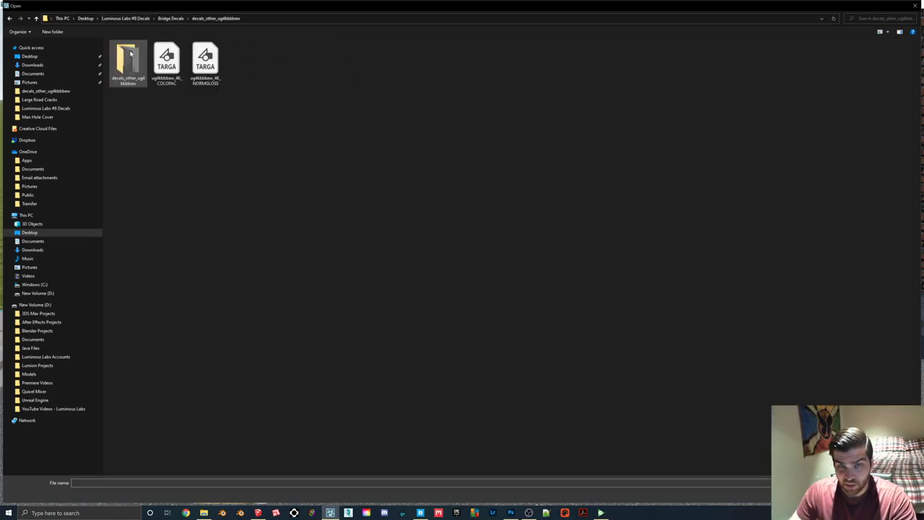
double_click(170, 68)
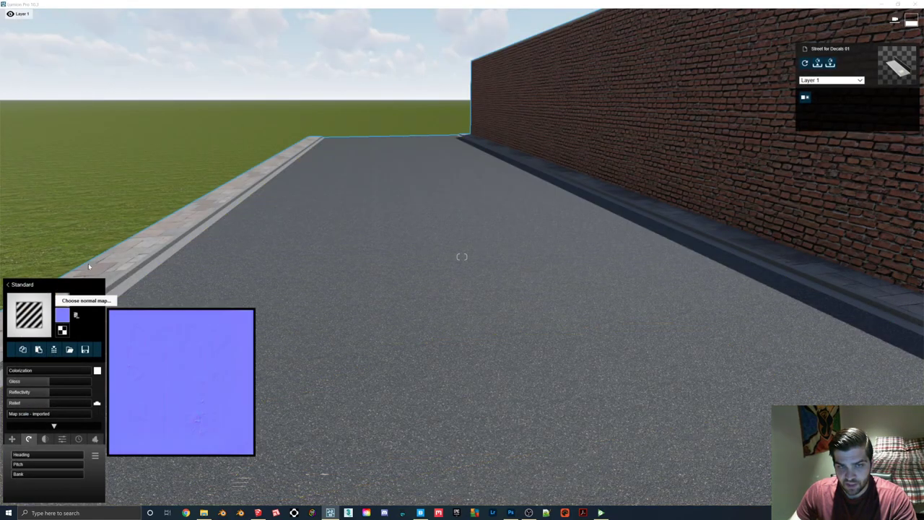
Step: Load ug4kbbbew_4K_NORMGLOSS from the Bridge Decals folder as the decal material's normal map
left_click(63, 315)
left_click(144, 19)
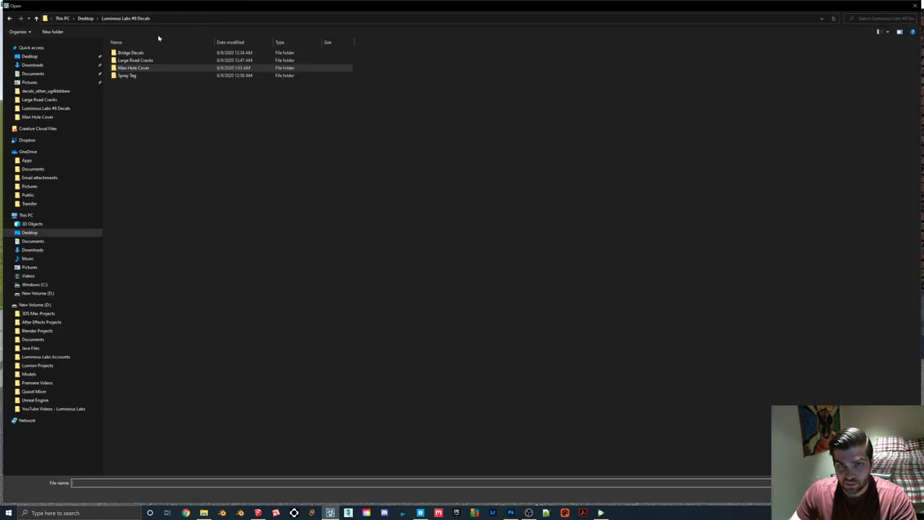
double_click(145, 54)
double_click(145, 54)
double_click(205, 66)
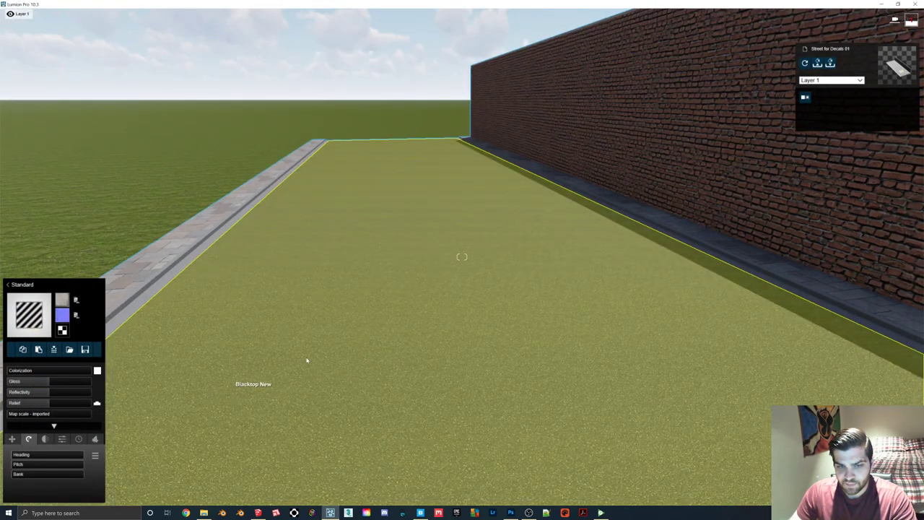
Step: Set the decal material's flicker reduction to -10cm at 25m so the tiled STOP markings show cleanly on the road
mouse_move(486, 331)
right_mouse_down()
mouse_move(489, 344)
mouse_move(491, 336)
right_mouse_up()
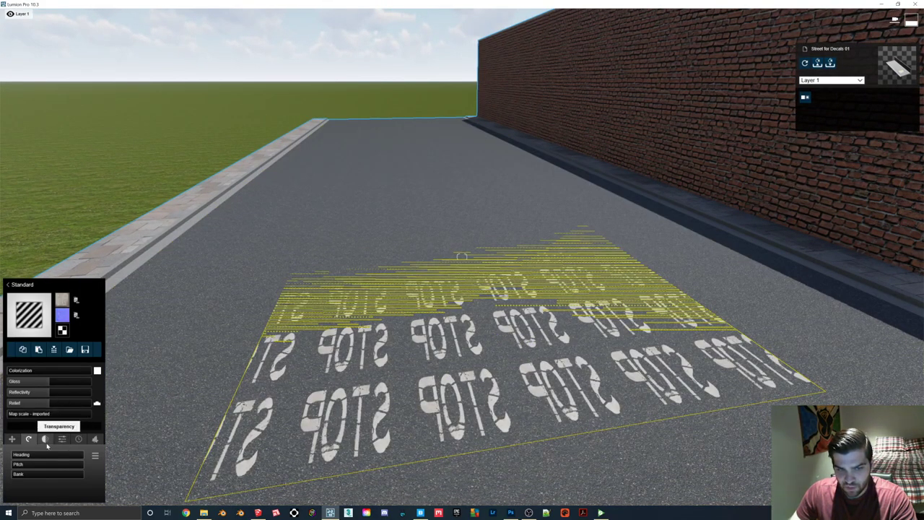
left_click(63, 439)
left_click_drag(48, 487, 20, 487)
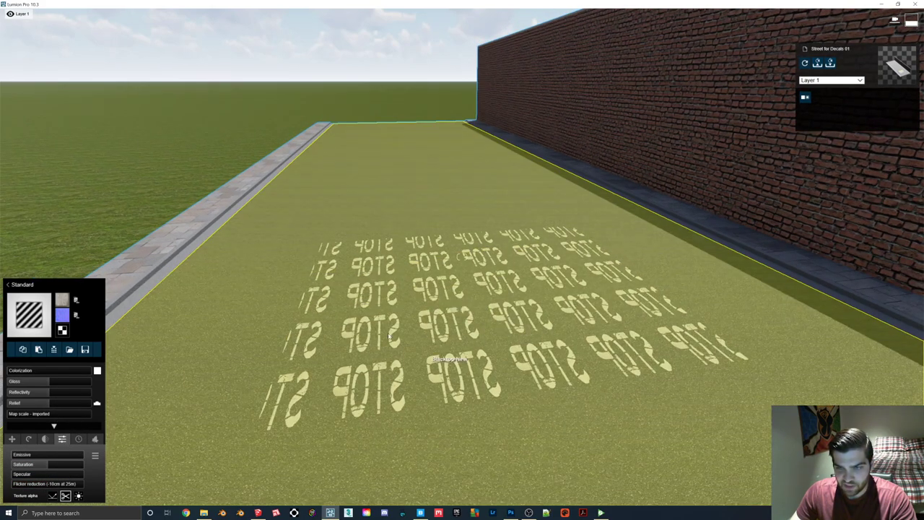
key("w")
key("s")
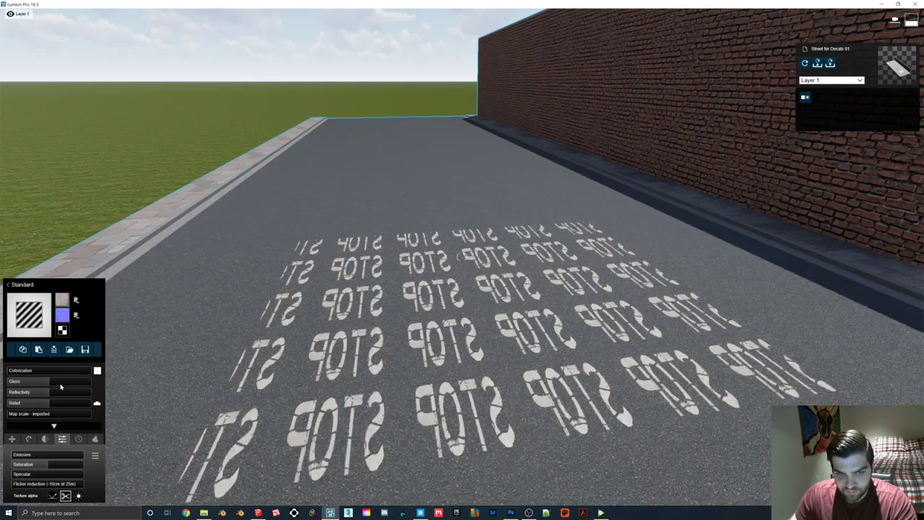
left_click(12, 438)
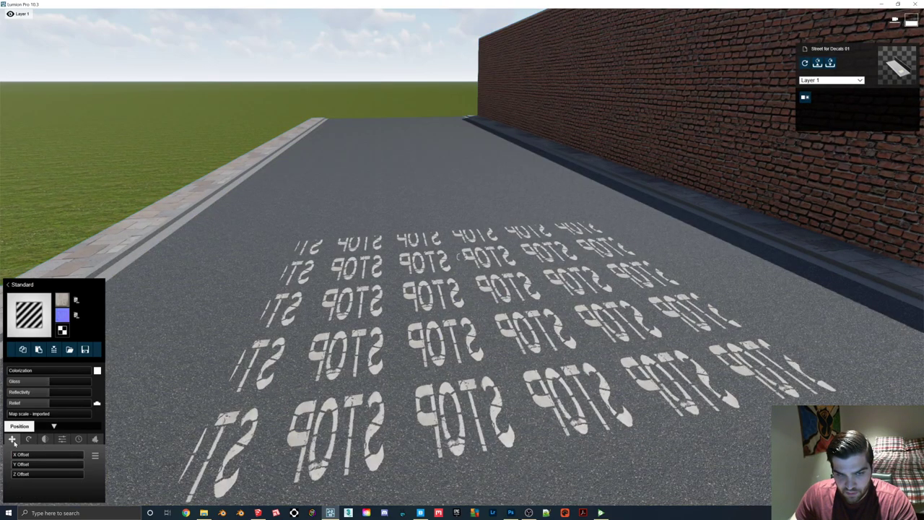
left_click_drag(26, 454, 28, 456)
left_click(28, 439)
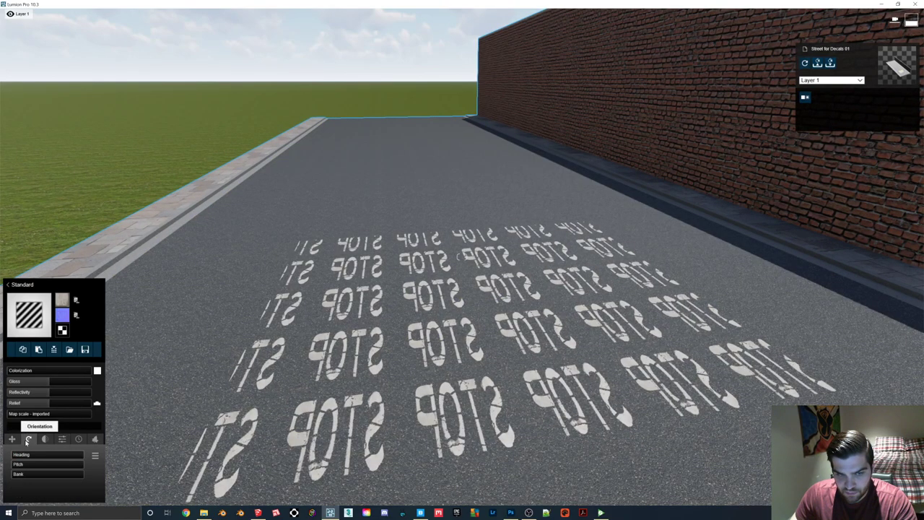
scroll(567, 231, "down", 2)
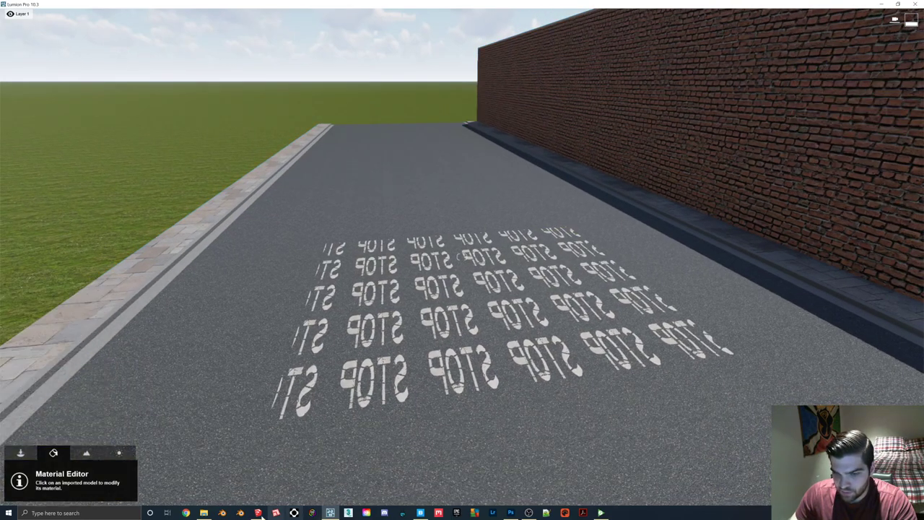
Step: Switch to SketchUp, reverse the decal rectangle's face and paint its other side with Brick Rough Tan
left_click(258, 512)
middle_click_drag(476, 330, 525, 293)
right_click(525, 293)
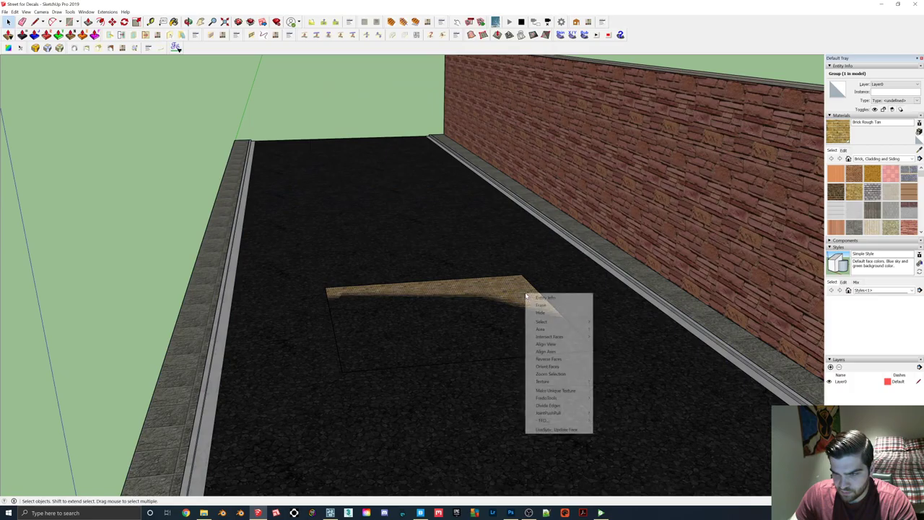
left_click(552, 351)
left_click(845, 139)
left_click(530, 290)
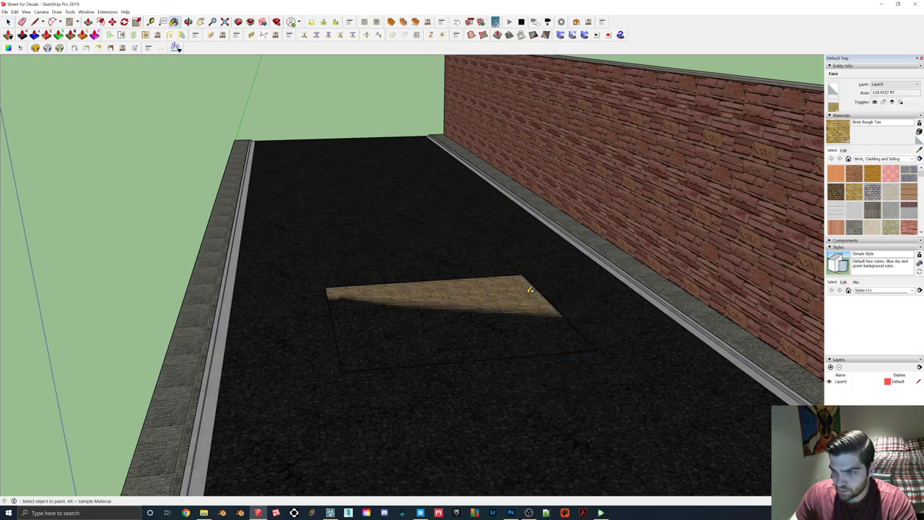
Step: Switch to Lumion and examine the tiled STOP markings on the road up close and from several angles
left_click(330, 512)
mouse_move(502, 277)
right_mouse_down()
mouse_move(462, 257)
mouse_move(485, 262)
mouse_move(473, 274)
mouse_move(496, 311)
right_mouse_up()
key("w")
key("s")
key("q")
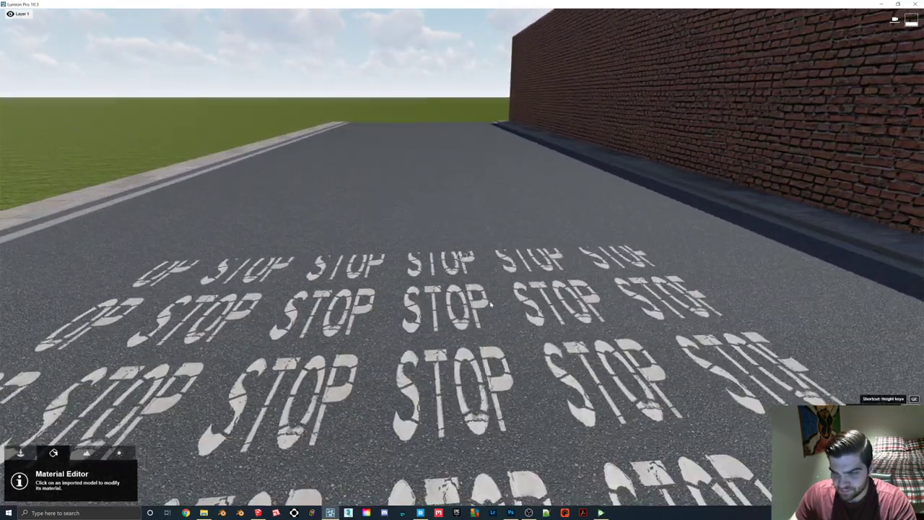
key("w")
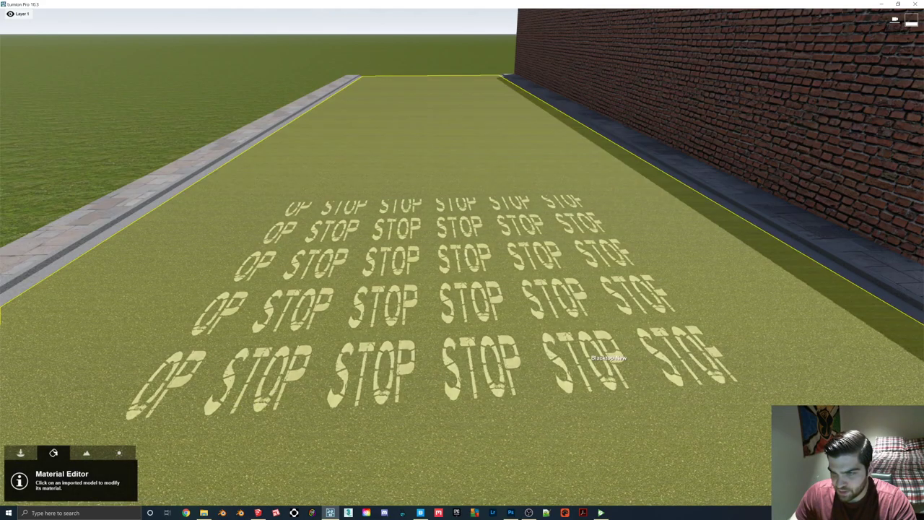
key("s")
key("w")
right_click_drag(581, 353, 568, 349)
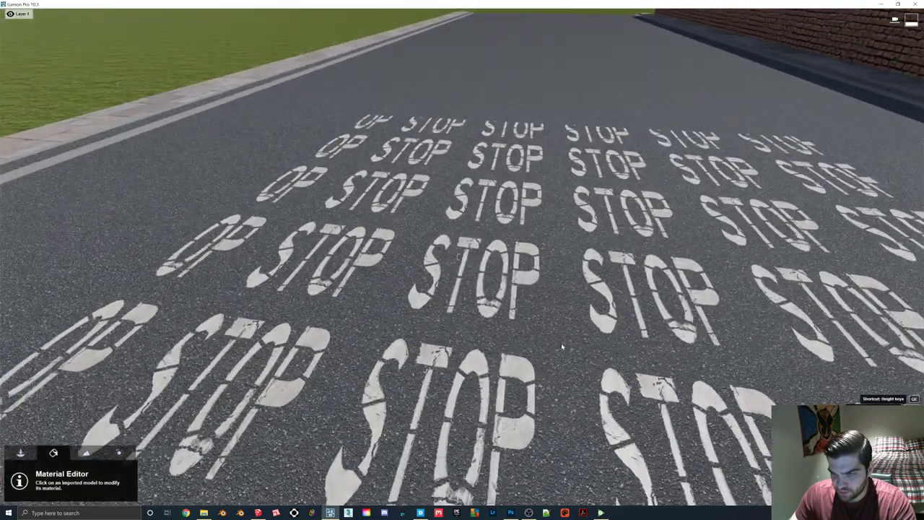
key("w")
right_click_drag(480, 306, 438, 286)
key("s")
key("s")
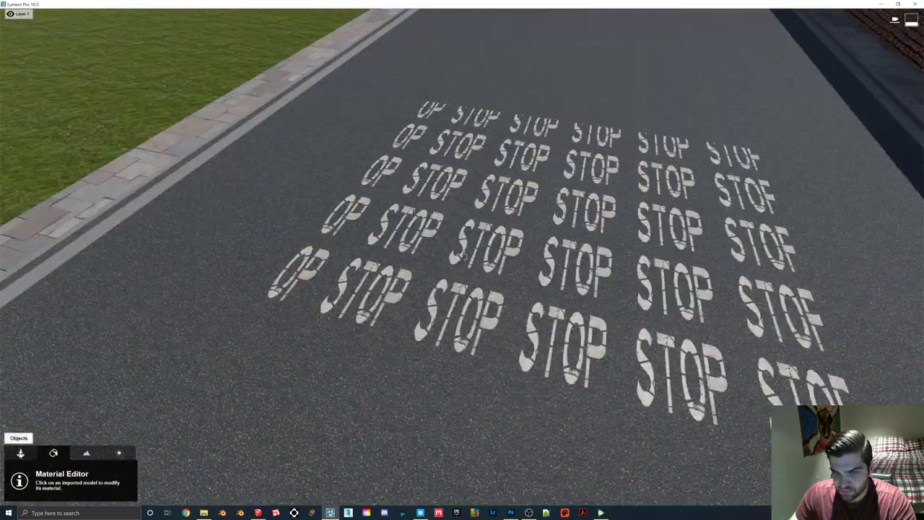
Step: Switch to SketchUp and raise the decal rectangle clearly above the road surface
left_click(21, 453)
left_click(178, 475)
key("s")
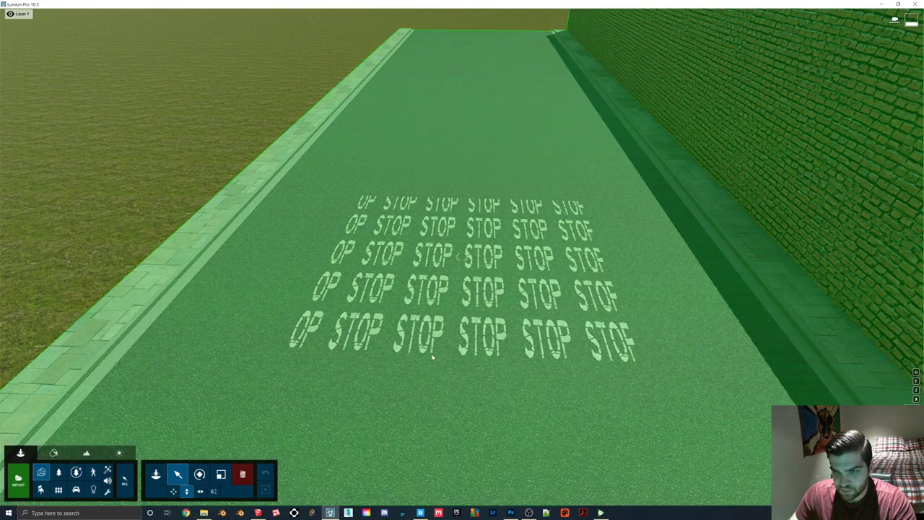
left_click(258, 513)
scroll(383, 334, "down", 3)
scroll(375, 349, "up", 4)
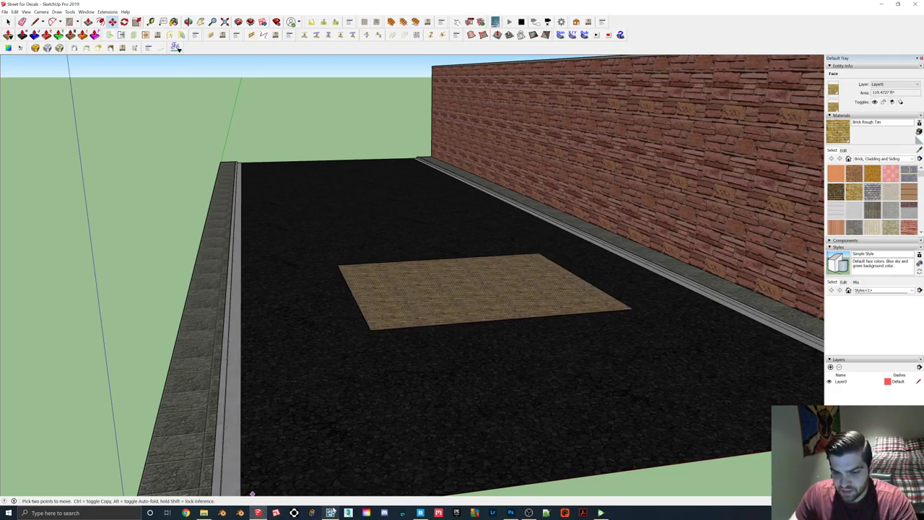
Step: Switch to Lumion and open the raised decal's Brick Rough Tan material for editing
left_click(330, 512)
key("w")
mouse_move(470, 314)
right_mouse_down()
mouse_move(522, 287)
mouse_move(487, 309)
mouse_move(473, 304)
right_mouse_up()
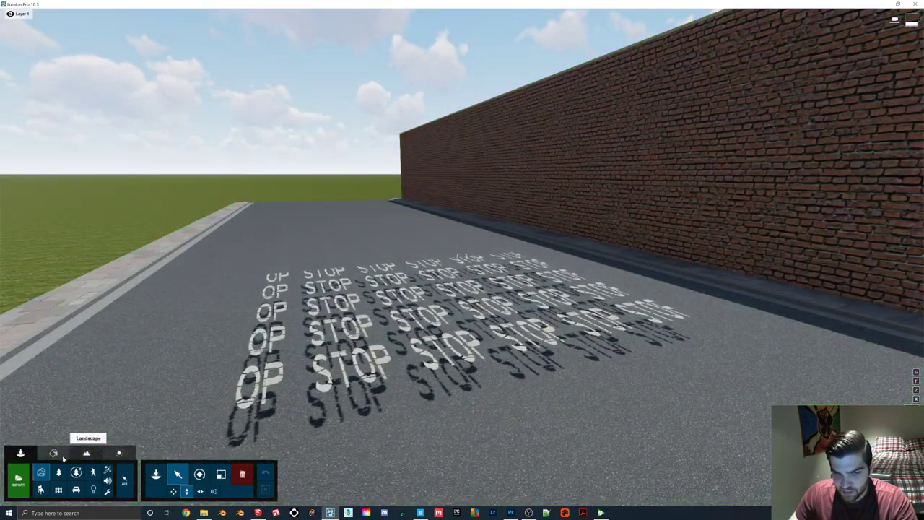
left_click(53, 452)
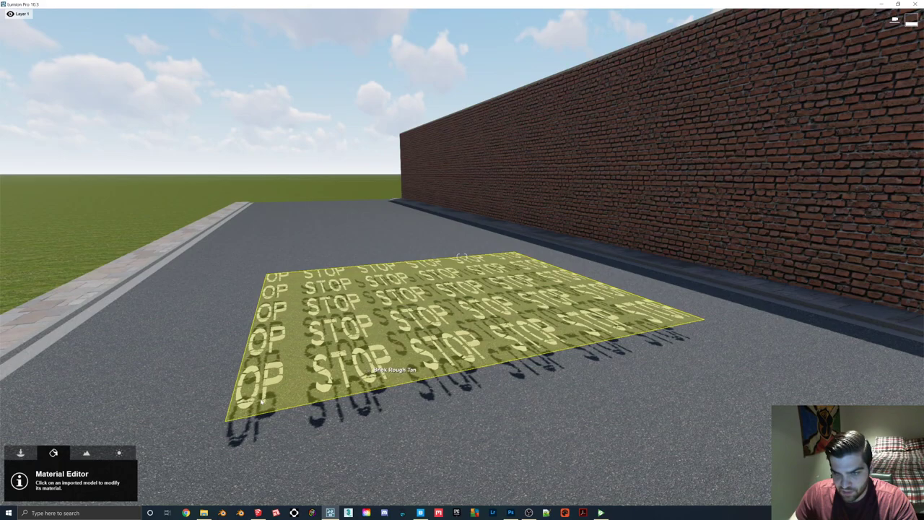
left_click(166, 368)
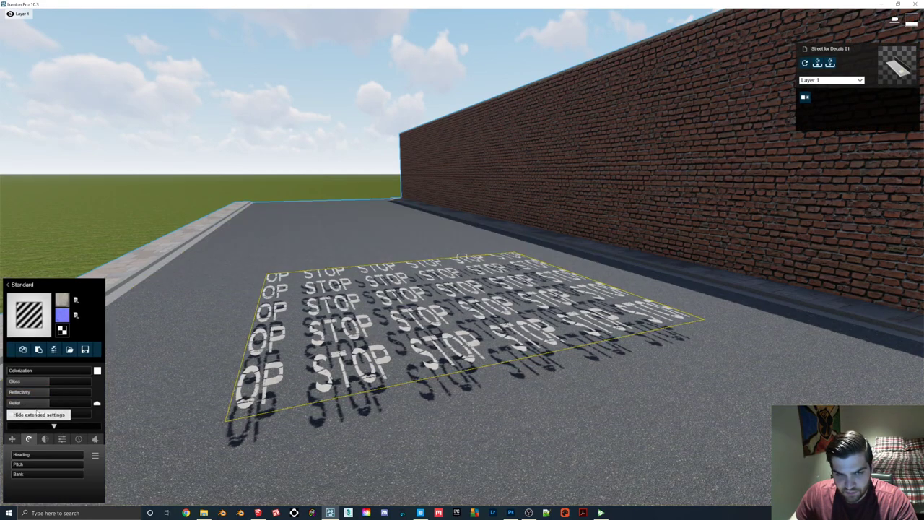
Step: Enlarge the decal's map scale and adjust its heading and position offsets so a single full STOP marking fits the patch
left_click_drag(25, 416, 29, 416)
left_click_drag(22, 454, 30, 454)
left_click_drag(31, 420, 31, 420)
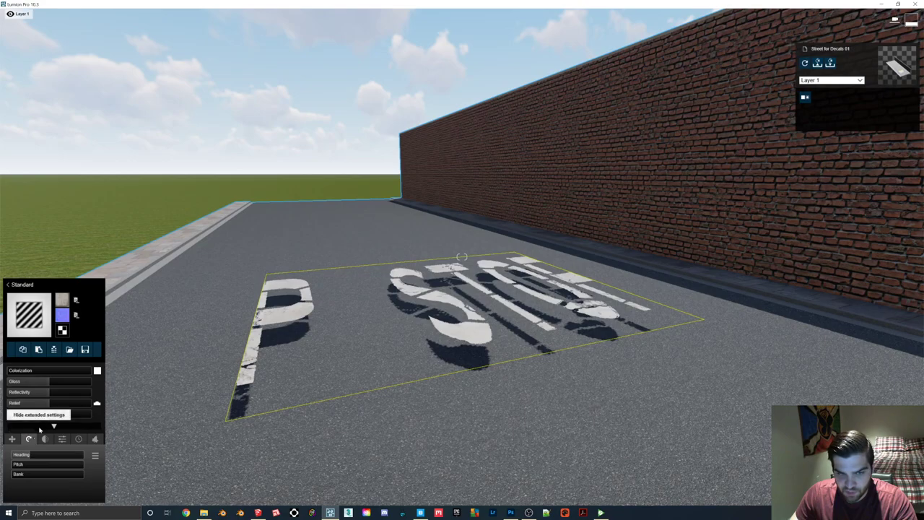
left_click(11, 438)
mouse_move(30, 456)
left_mouse_down()
mouse_move(11, 457)
mouse_move(21, 474)
mouse_move(34, 474)
left_mouse_up()
Step: Lower the decal rectangle back down to the road in SketchUp and return to Lumion to view the marking
left_click(258, 512)
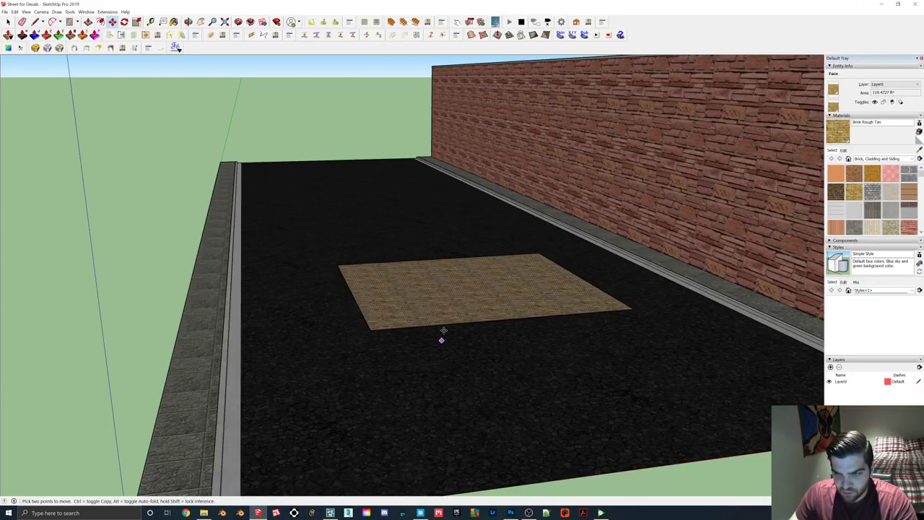
left_click(366, 330)
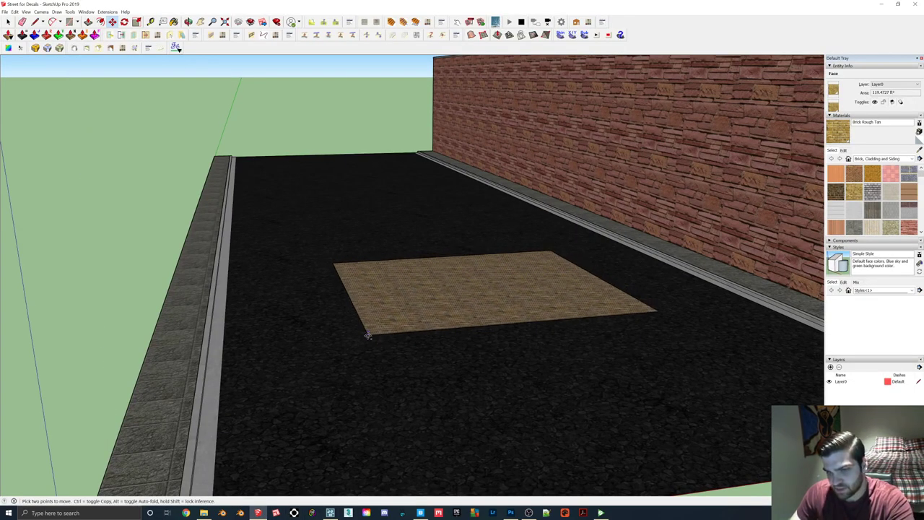
left_click(330, 512)
key("w")
mouse_move(510, 330)
right_mouse_down()
mouse_move(462, 256)
mouse_move(440, 361)
mouse_move(440, 339)
right_mouse_up()
key("w")
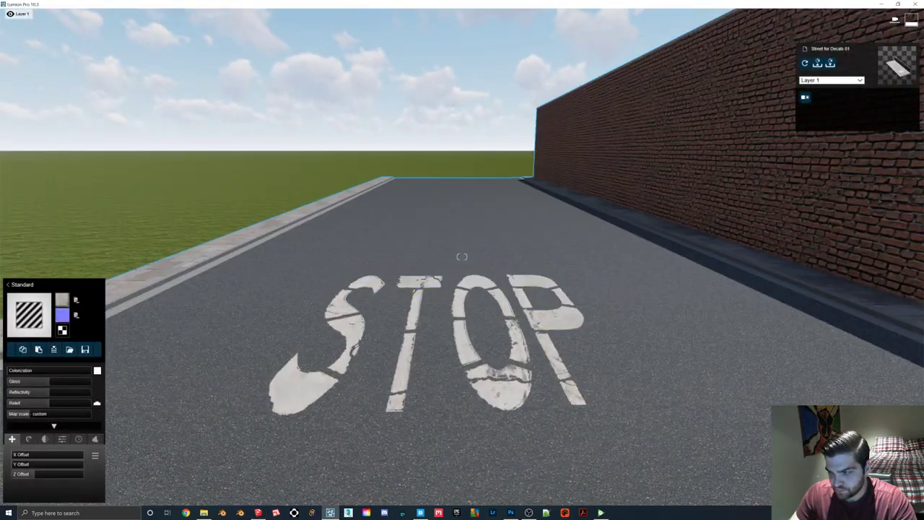
Step: Enter Photo mode, apply the Daytime style and view the STOP marking from higher above the road
left_click(885, 492)
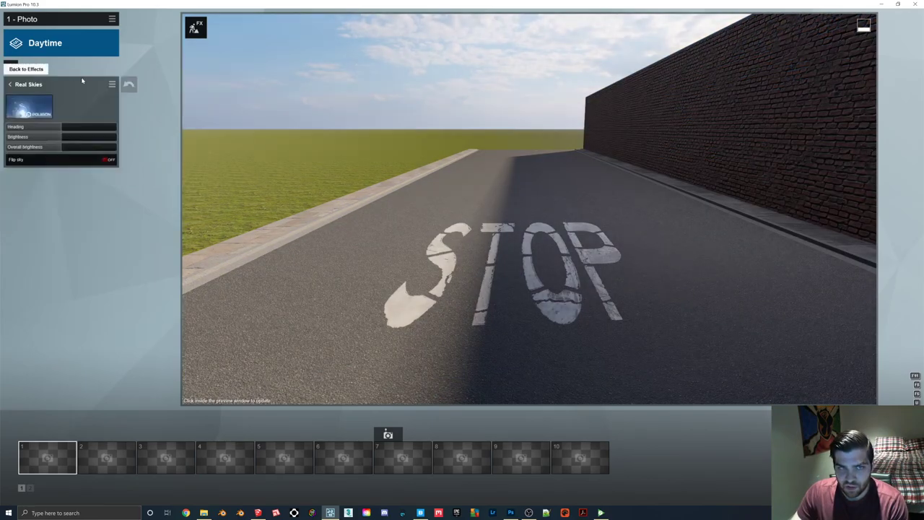
left_click(50, 43)
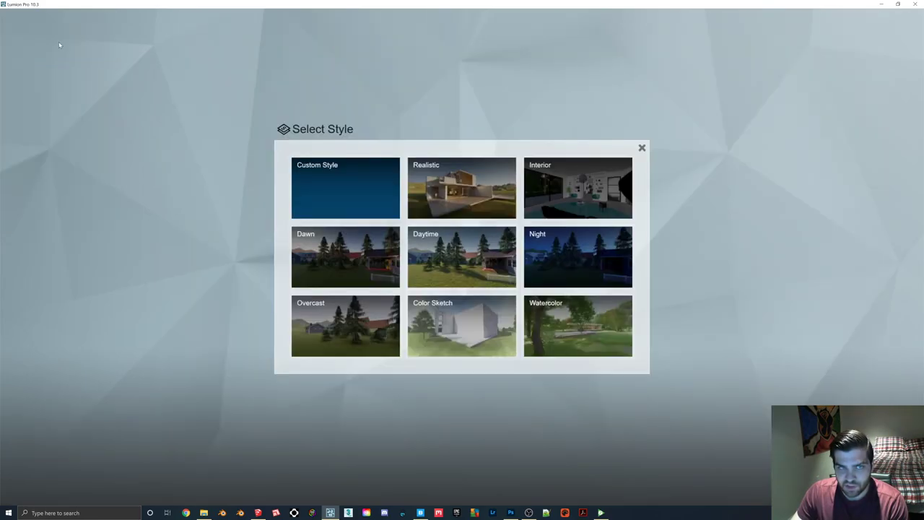
left_click(481, 253)
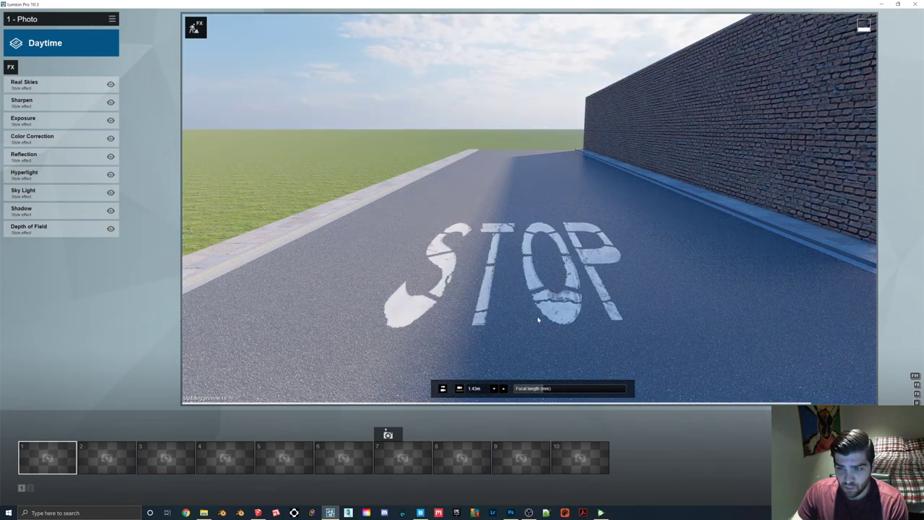
key("w")
right_click_drag(534, 238, 563, 299)
key("s")
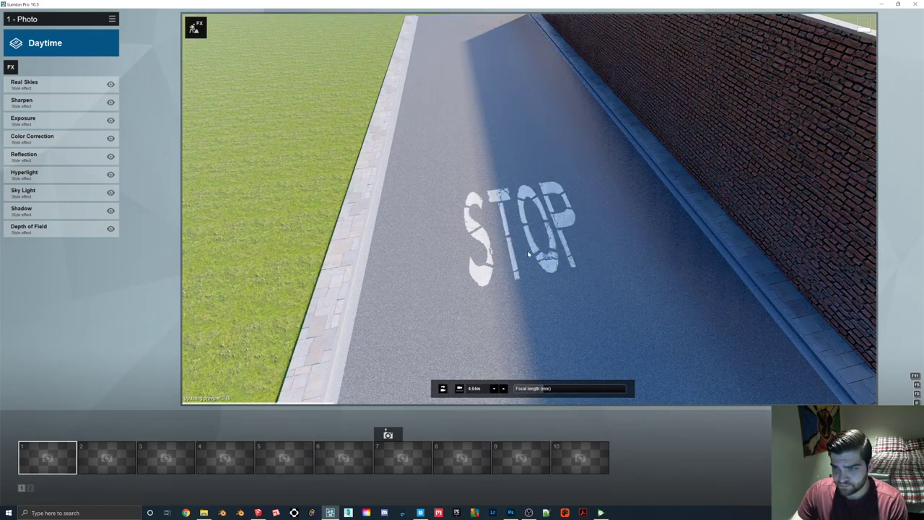
Step: Switch to SketchUp, start a new model in a second instance and delete the default human figure
left_click(258, 512)
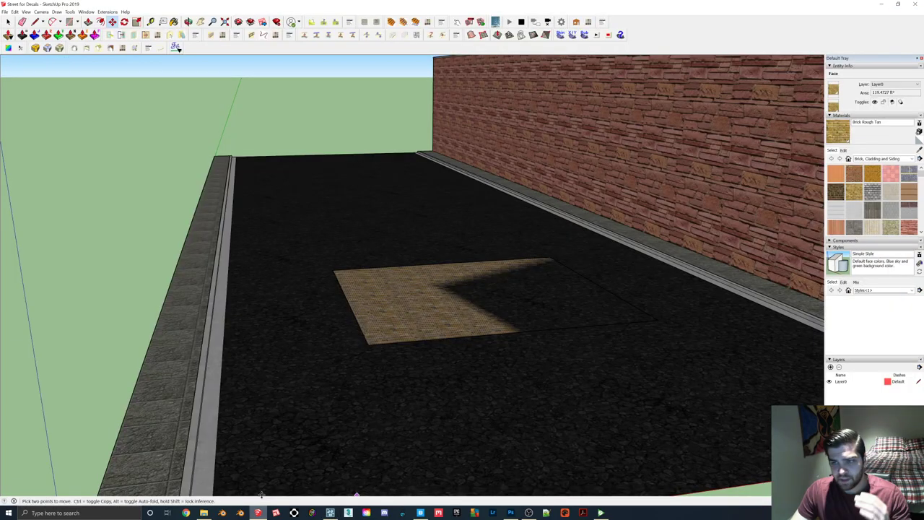
scroll(409, 260, "up", 1)
mouse_move(409, 259)
middle_mouse_down()
mouse_move(412, 349)
mouse_move(422, 345)
middle_mouse_up()
scroll(421, 345, "down", 3)
right_click(259, 513)
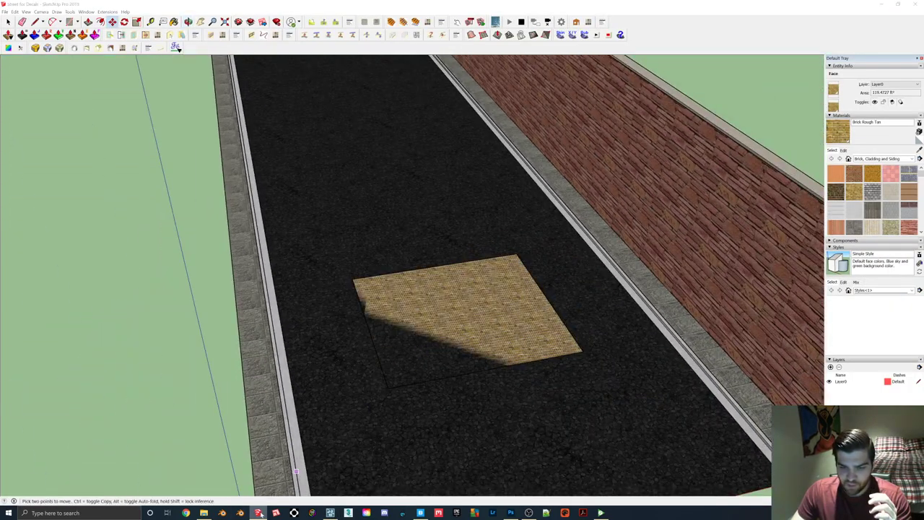
left_click(260, 475)
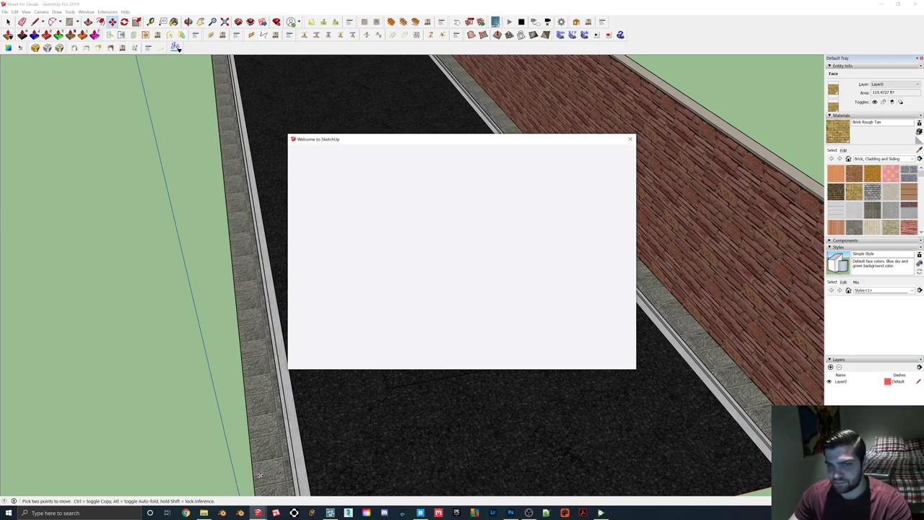
left_click(393, 207)
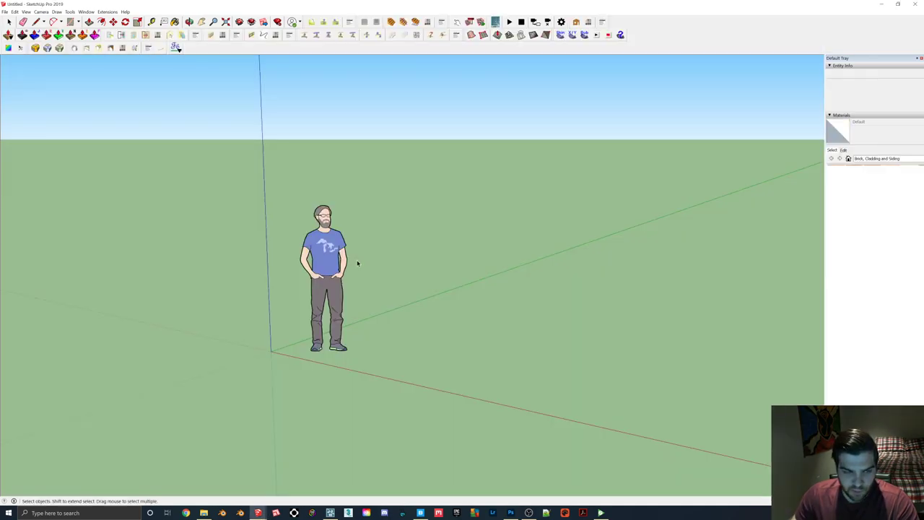
left_click(318, 272)
key("Delete")
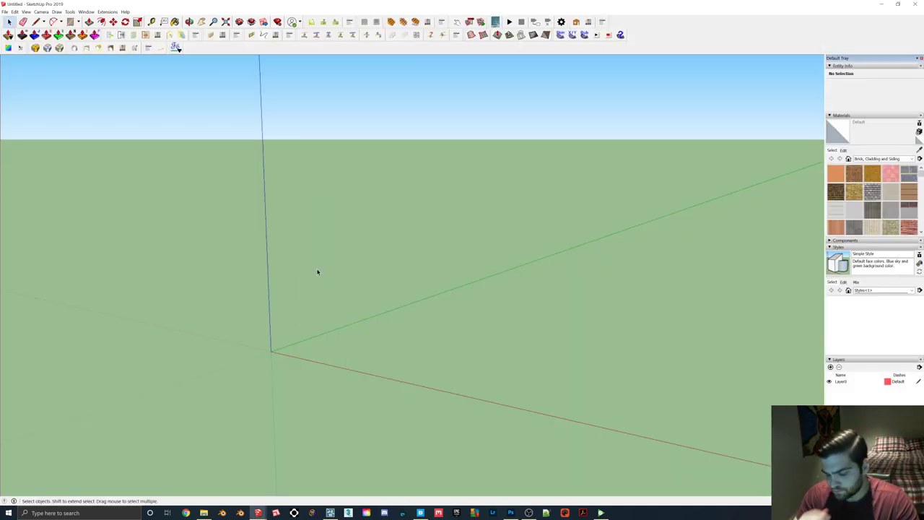
Step: Draw a ground rectangle starting at the origin and paint it with the Concrete Block Layers material
middle_click_drag(318, 291, 417, 253)
key("r")
left_click(377, 354)
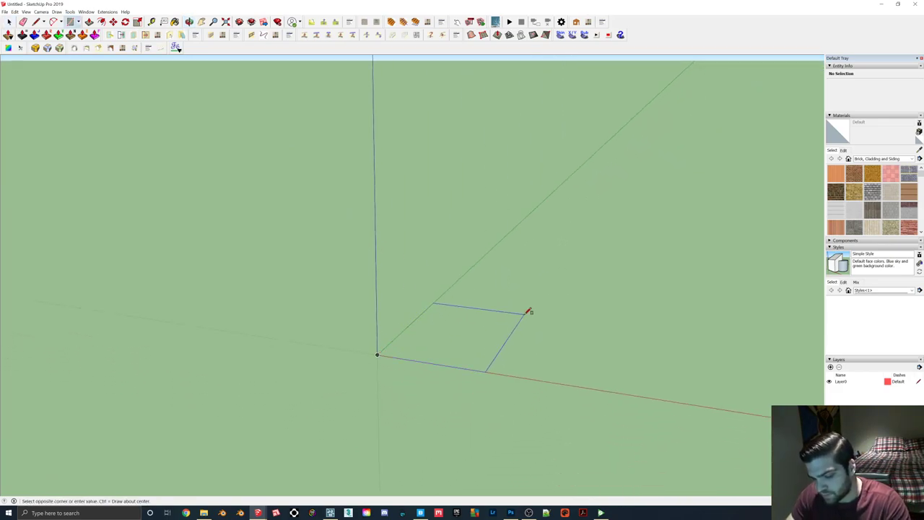
left_click(527, 311)
scroll(439, 339, "up", 3)
left_click(908, 227)
left_click(381, 386)
scroll(400, 393, "up", 3)
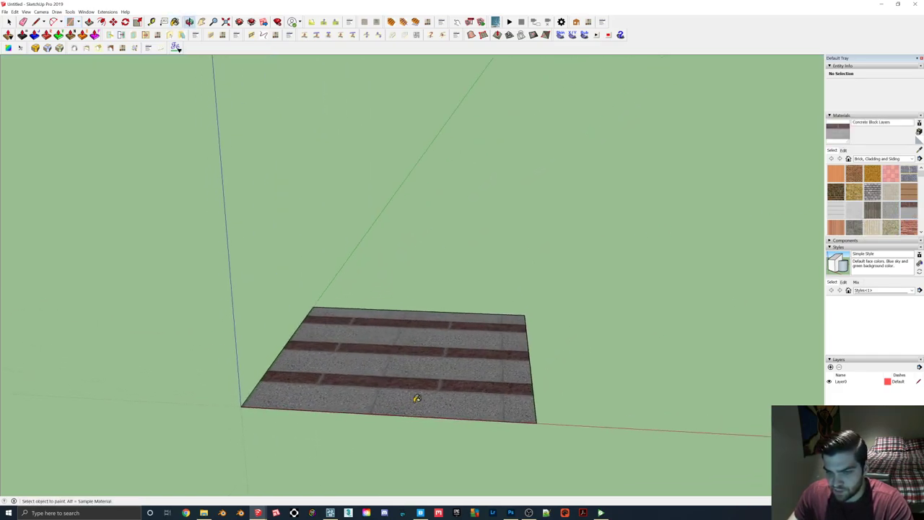
Step: Save the model as Decal Patch in the Luminous Labs #8 Decals folder on the Desktop
left_click(5, 12)
left_click(31, 51)
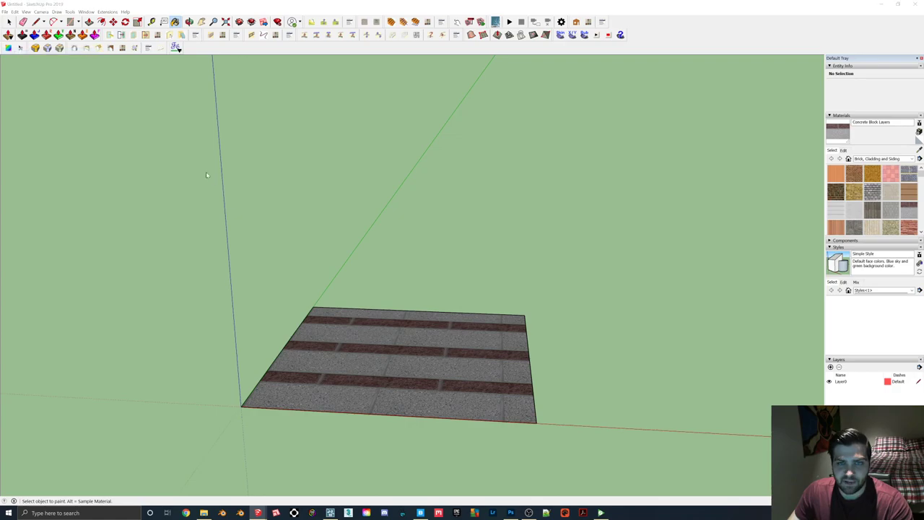
scroll(140, 172, "down", 5)
scroll(242, 181, "down", 2)
scroll(35, 121, "up", 3)
scroll(32, 106, "up", 4)
left_click(39, 102)
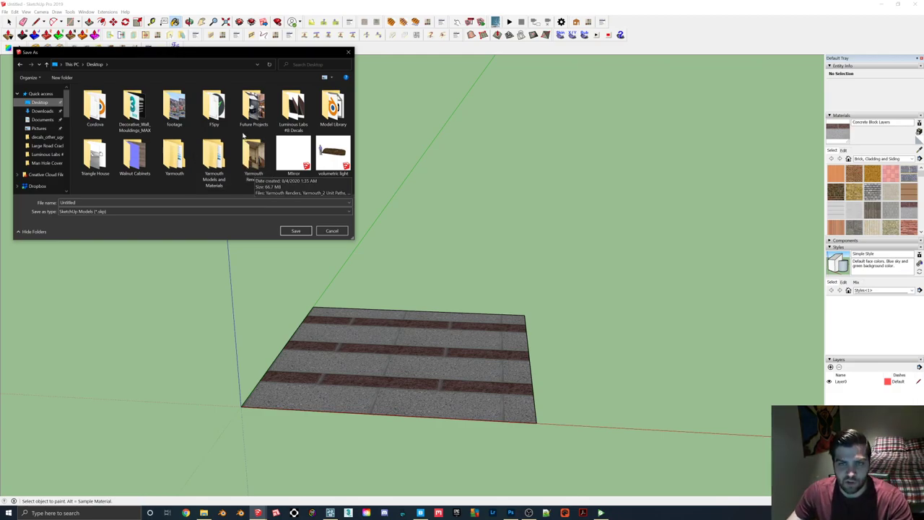
left_click(293, 109)
double_click(292, 109)
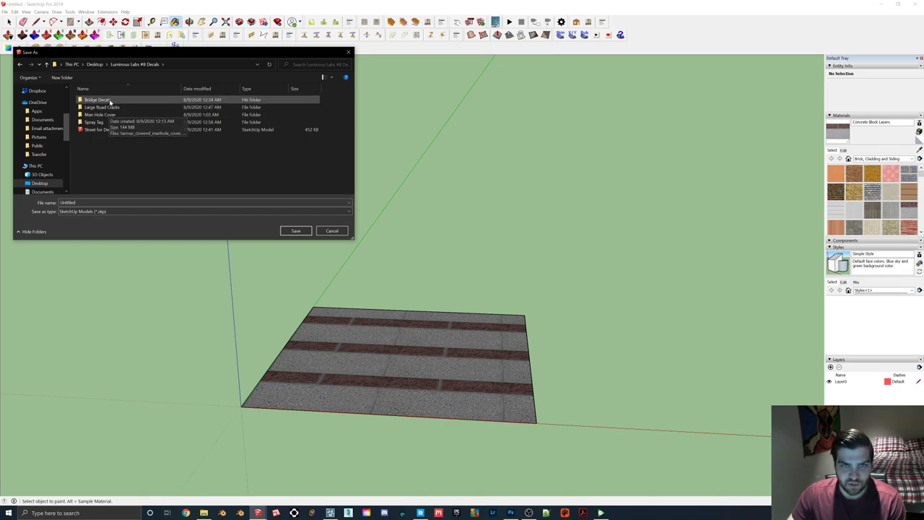
double_click(111, 100)
double_click(109, 101)
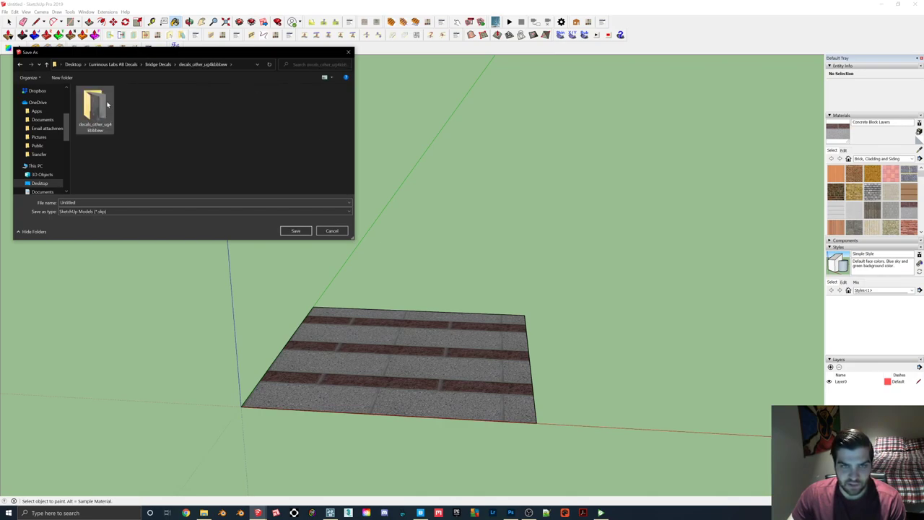
double_click(20, 64)
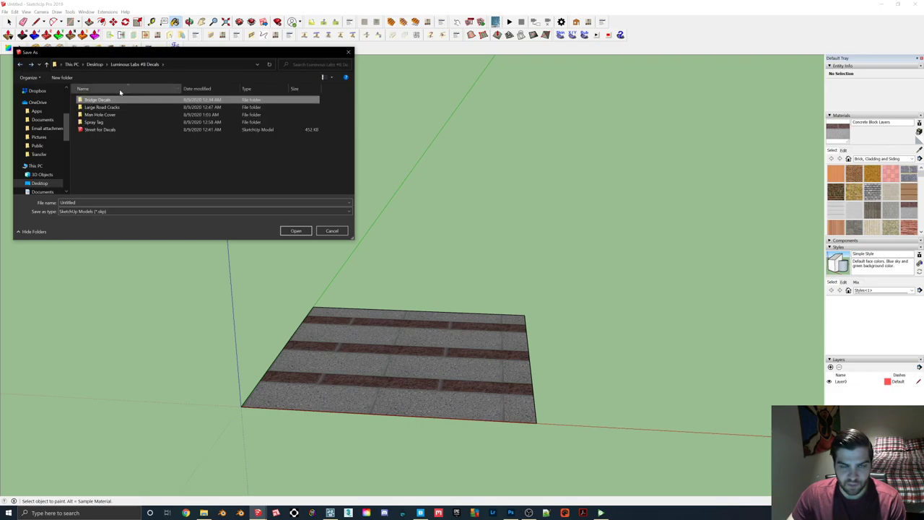
left_click(90, 203)
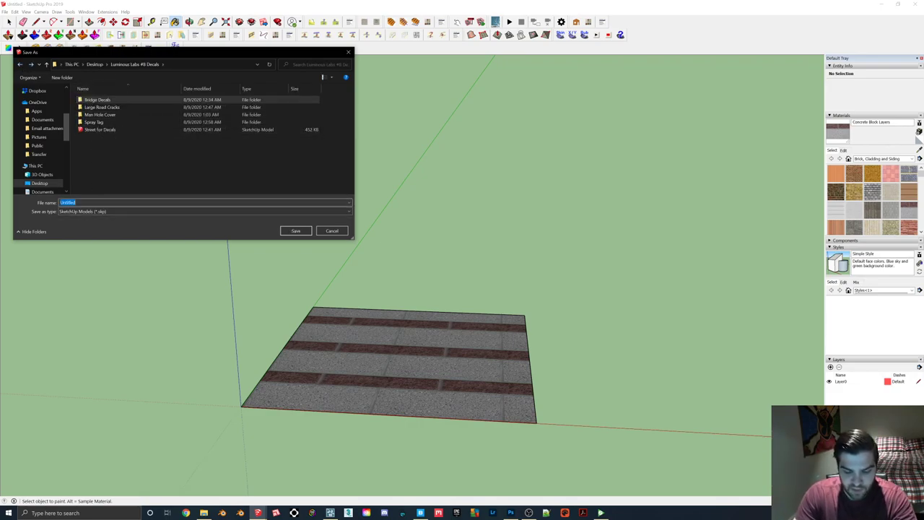
type("Ow")
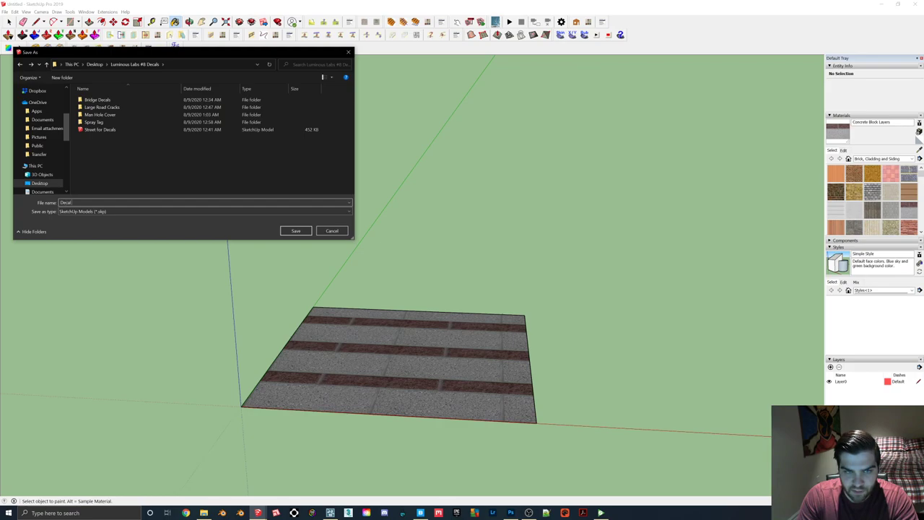
key("Return")
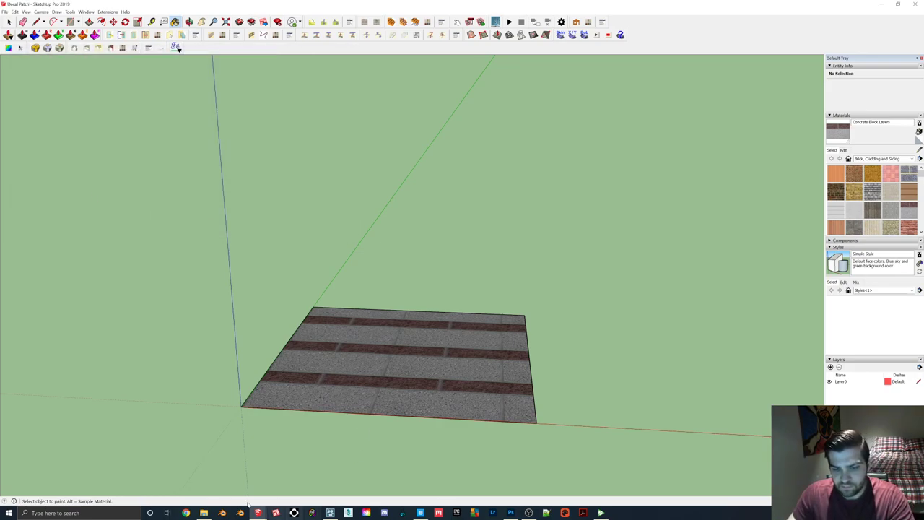
Step: Make two copies of the Decal Patch model file in the Luminous Labs #8 Decals folder in File Explorer
left_click(203, 513)
left_click(92, 273)
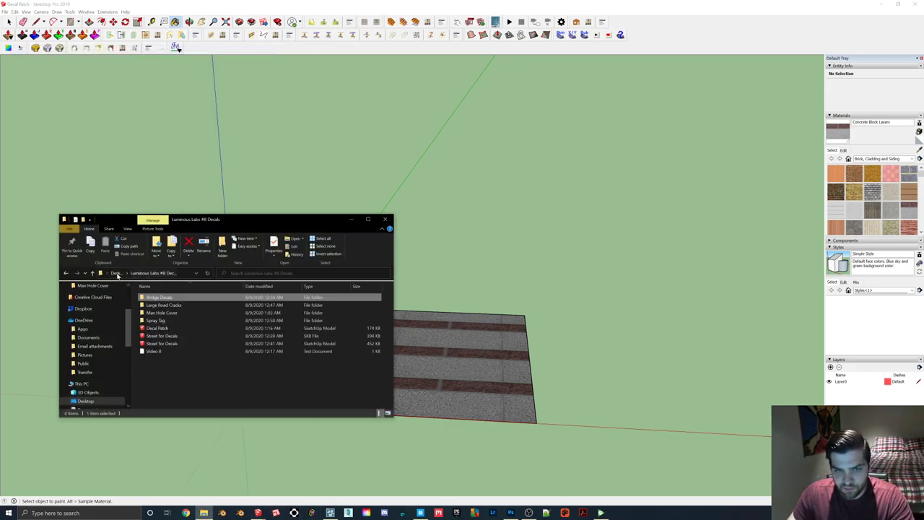
left_click(92, 273)
left_click(158, 329)
key("ctrl+c")
key("ctrl+v")
key("ctrl+v")
Step: Rename the second copy of the Decal Patch file as 2
right_click(175, 367)
left_click(202, 351)
type("2")
key("Return")
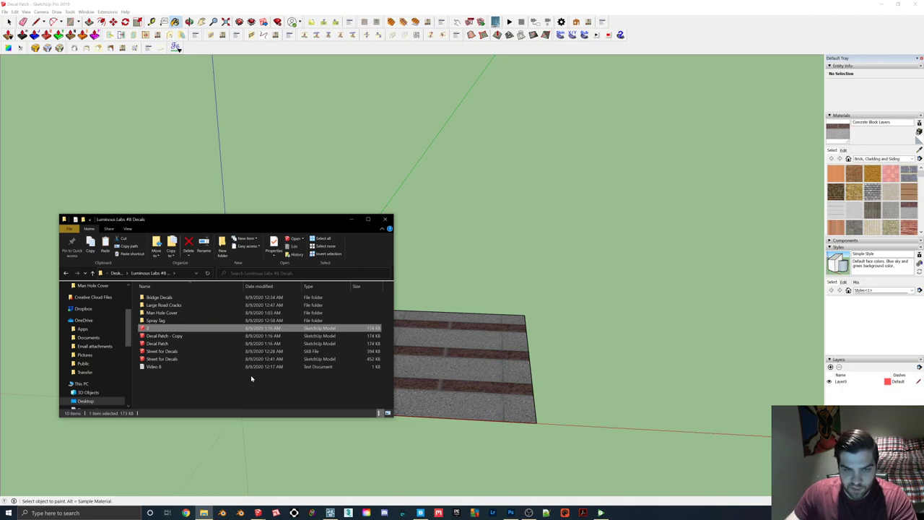
Step: Rename the SketchUp file called 2 as Decal Patch 2
right_click(164, 330)
left_click(205, 315)
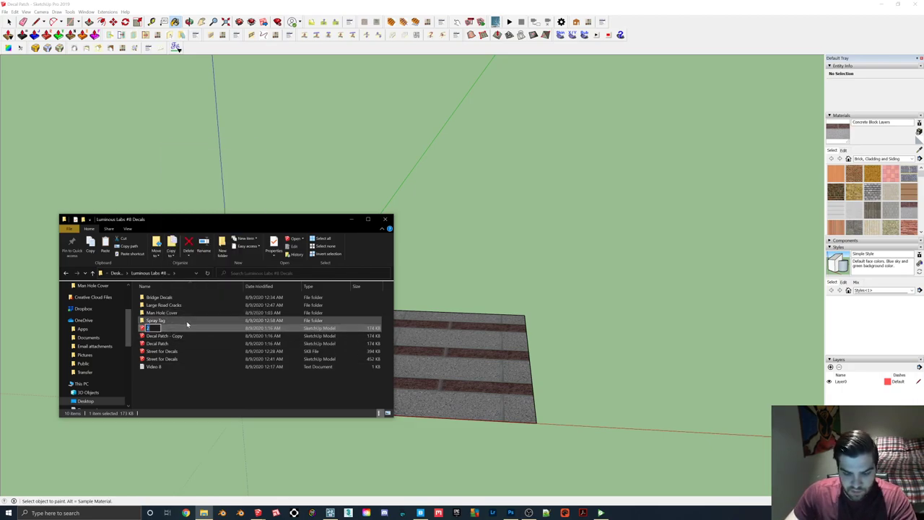
type("Decal Pl")
key("BackSpace")
key("BackSpace")
key("BackSpace")
key("BackSpace")
key("BackSpace")
key("BackSpace")
key("BackSpace")
key("BackSpace")
type("al")
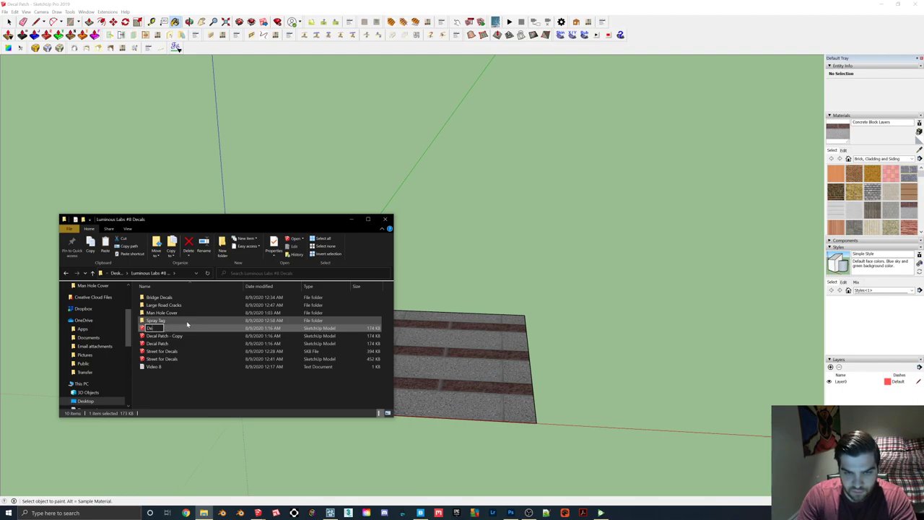
type(" Patch")
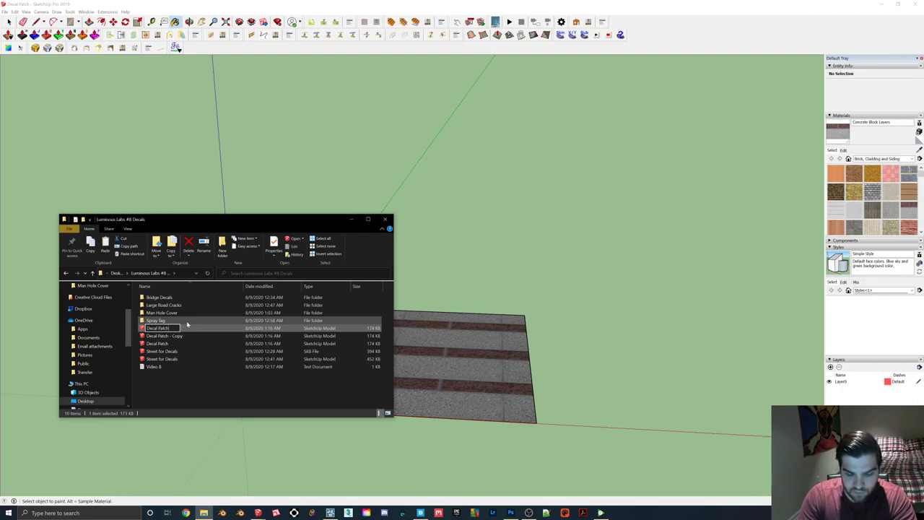
type(" 2")
key("Return")
Step: Rename the remaining Decal Patch copy as Decal Patch 3 and put the File Explorer window away
right_click(175, 335)
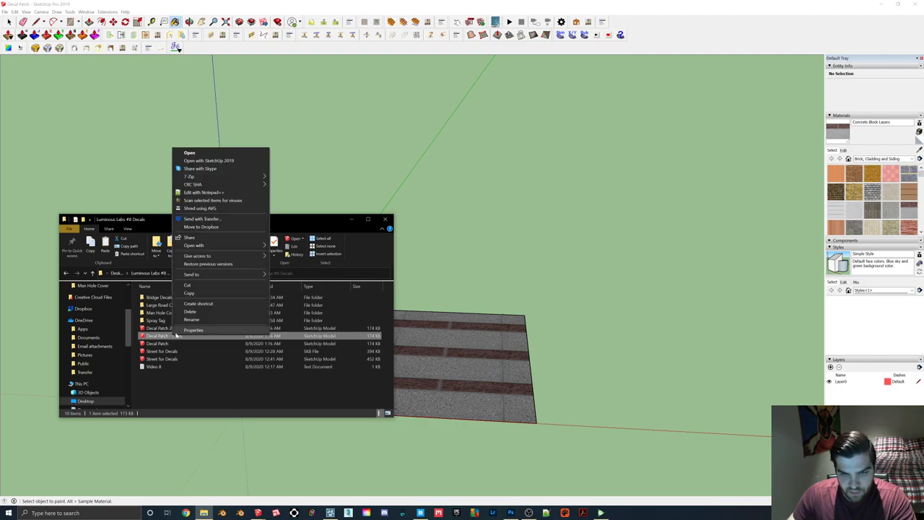
left_click(191, 319)
type("Decal Patch 3")
key("Return")
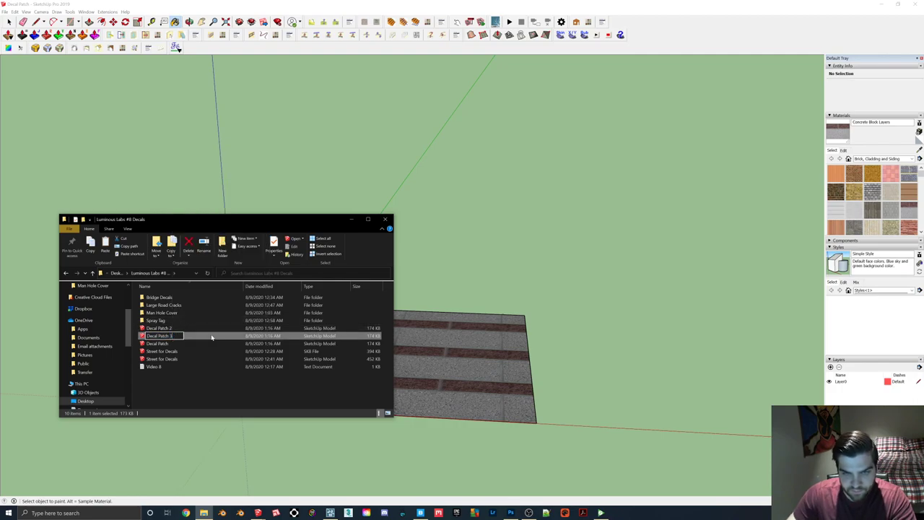
left_click(350, 218)
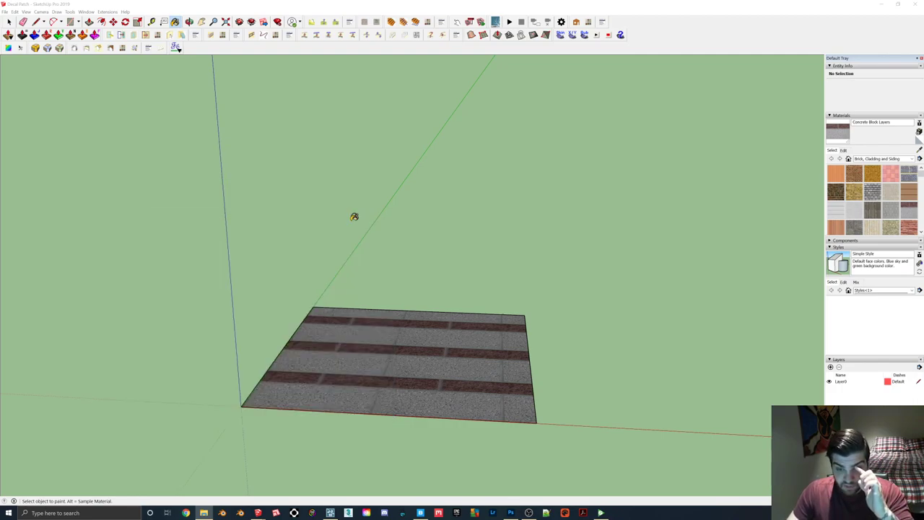
Step: Switch to Lumion, leave Photo mode and import the Decal Patch file as a model named Decal Patch - 1
left_click(349, 512)
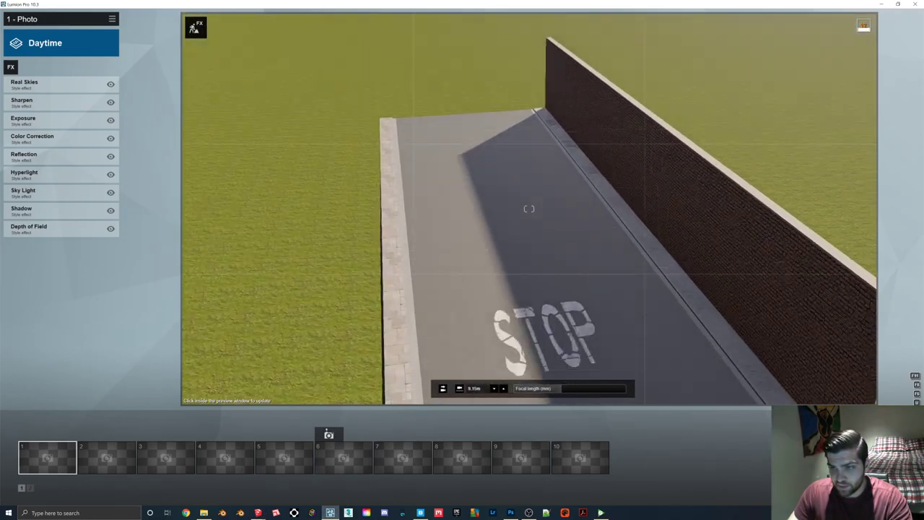
left_click(915, 413)
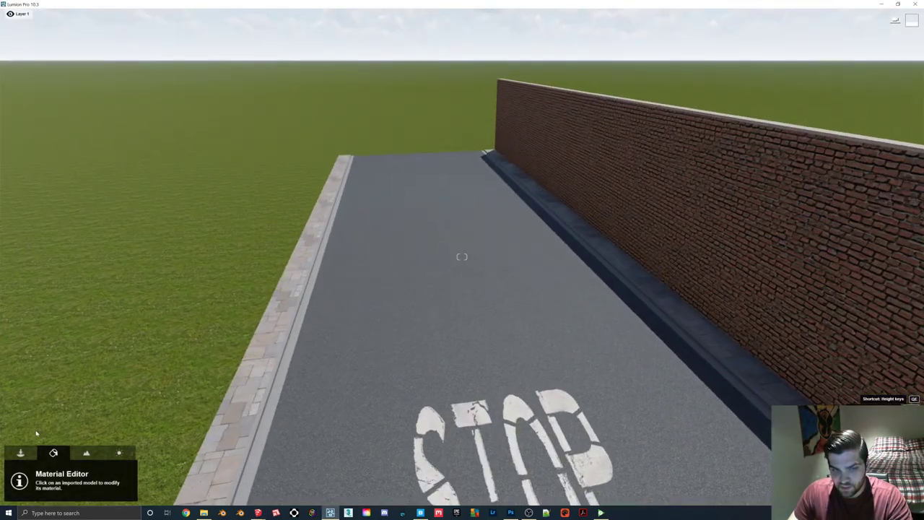
left_click(20, 452)
left_click(18, 478)
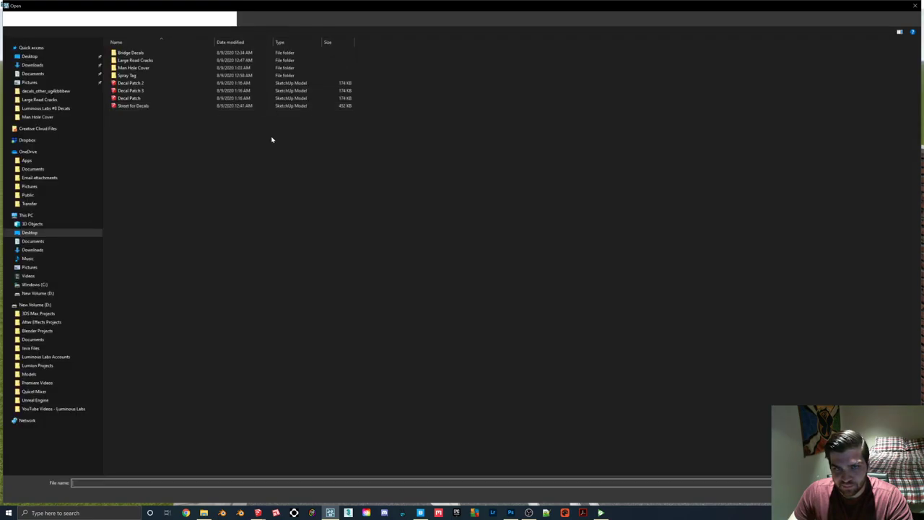
double_click(145, 97)
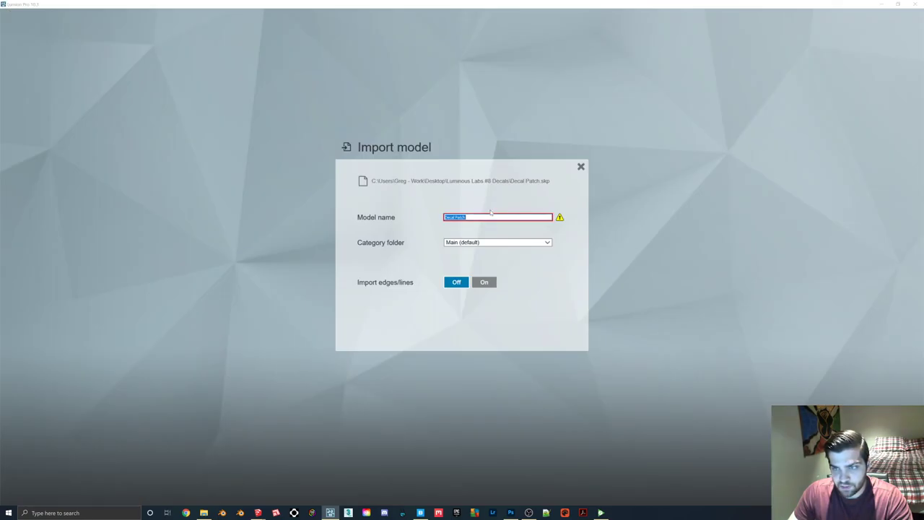
left_click(490, 217)
type("2")
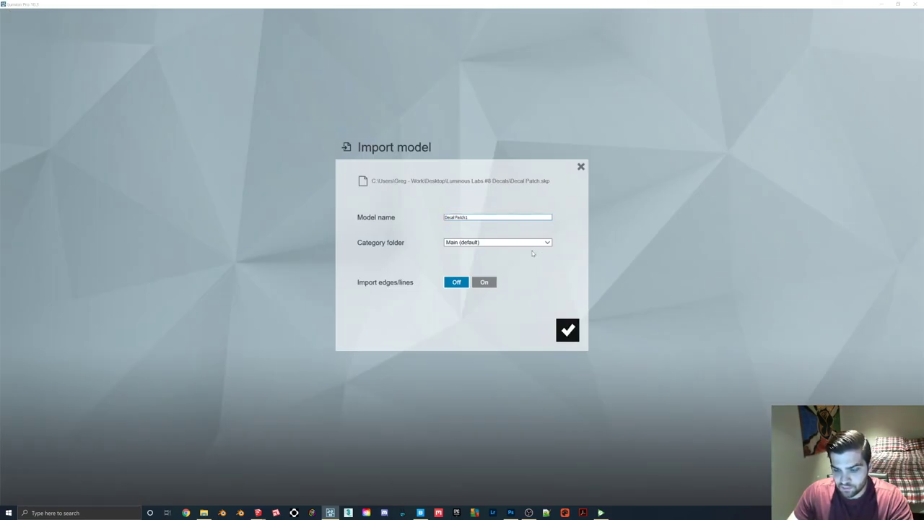
key("BackSpace")
type("- 1")
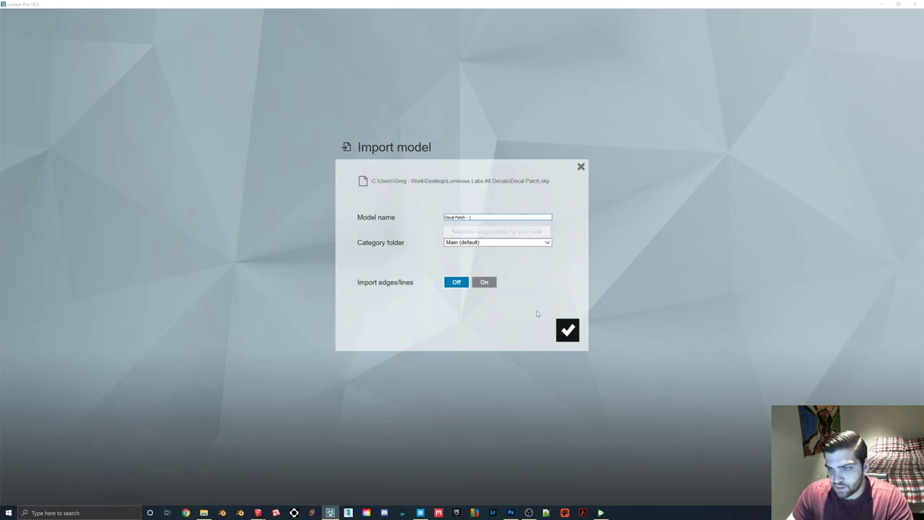
left_click(560, 327)
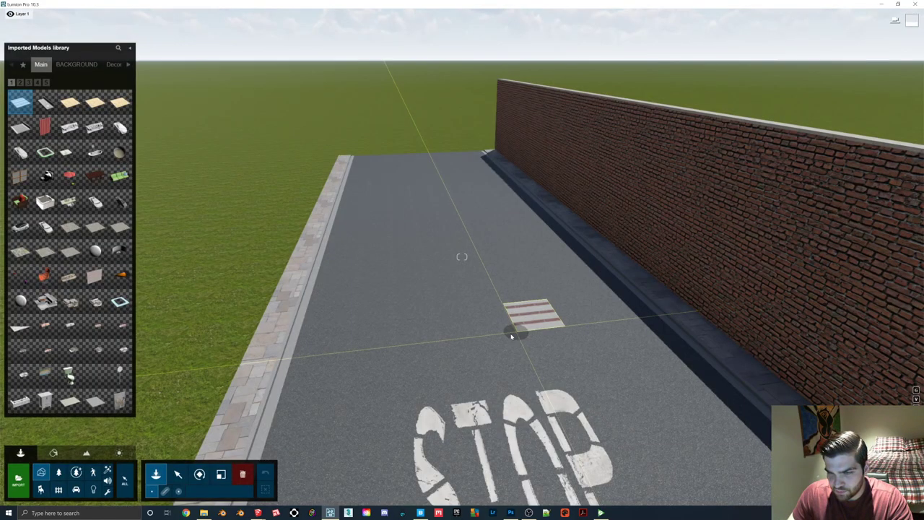
Step: Place the decal plane on the road beyond the STOP marking, scale it up and shift it across the road
key("w")
left_click(435, 353)
left_click(221, 473)
left_click_drag(437, 356, 473, 299)
left_click(179, 474)
left_click_drag(435, 355, 304, 324)
Step: Close the spray paint tag in Substance Player and open large_road_cracks from the Large Road Cracks folder
left_click(600, 513)
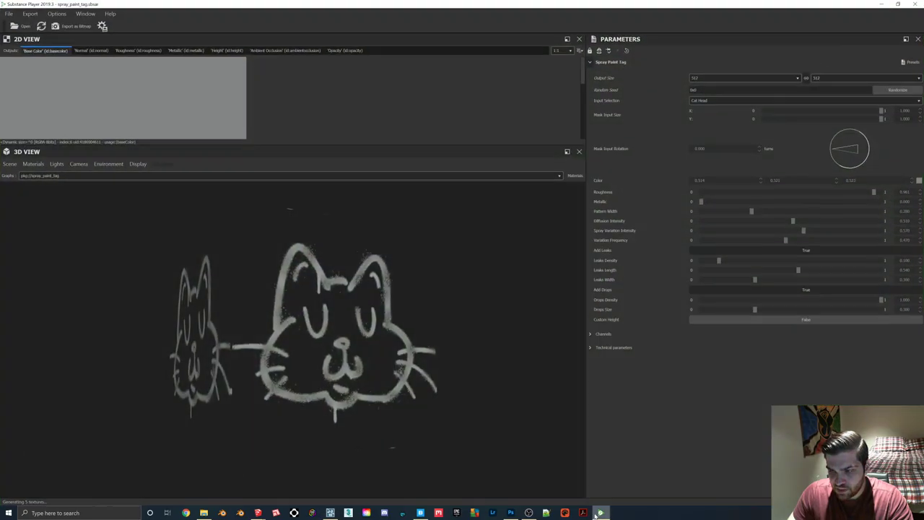
left_click(914, 4)
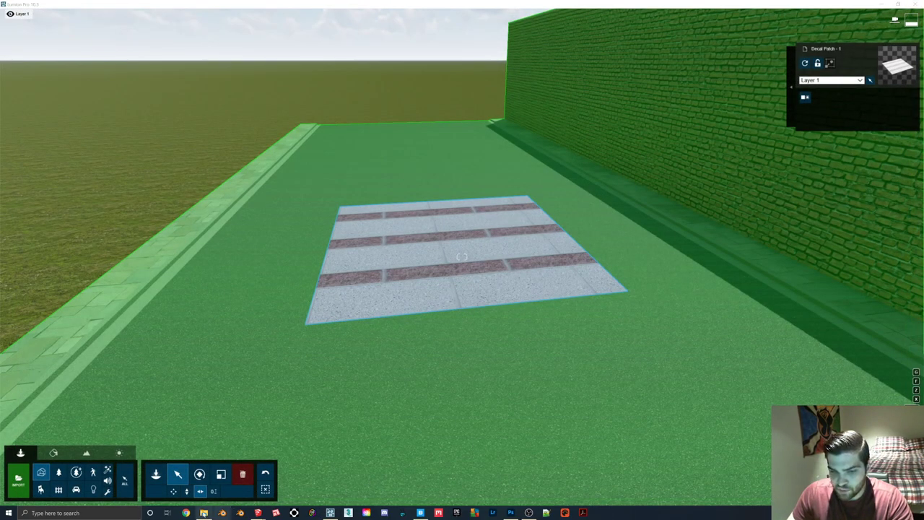
left_click(204, 512)
left_click(118, 273)
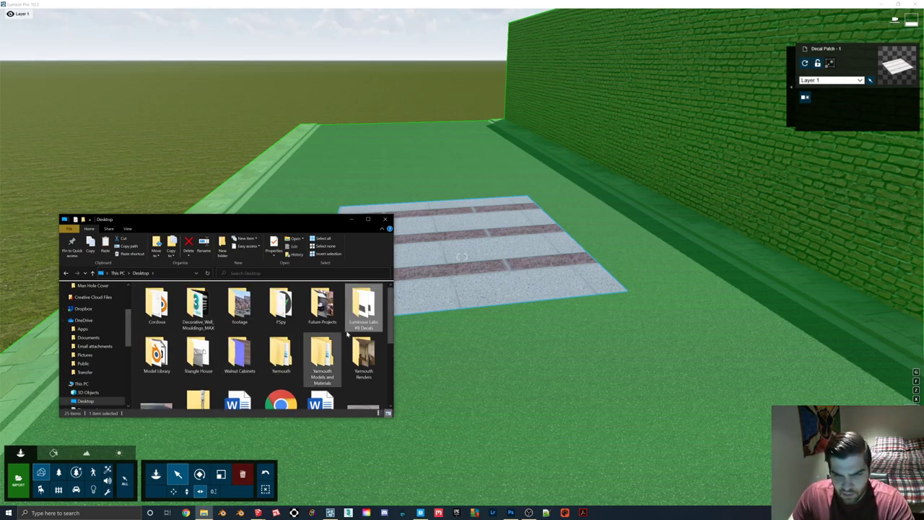
double_click(360, 310)
double_click(174, 304)
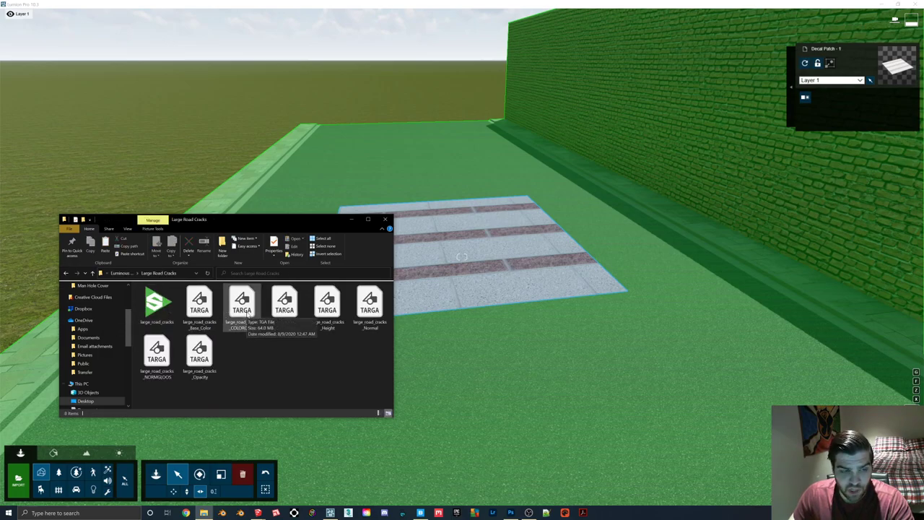
left_click(163, 310)
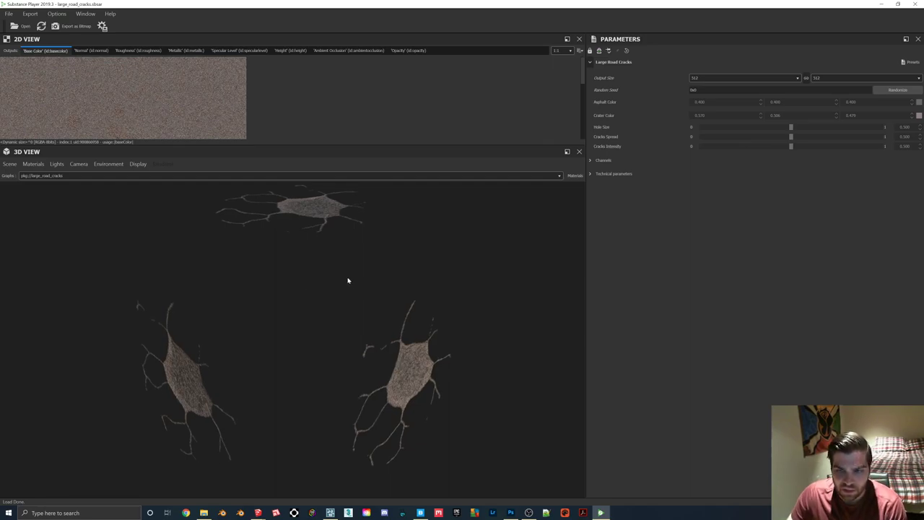
Step: Set the road cracks material's output size to 2048 and turn the preview to view the crater face-on
left_click_drag(348, 278, 324, 289)
left_click(725, 78)
left_click(697, 137)
left_click_drag(326, 293, 371, 275)
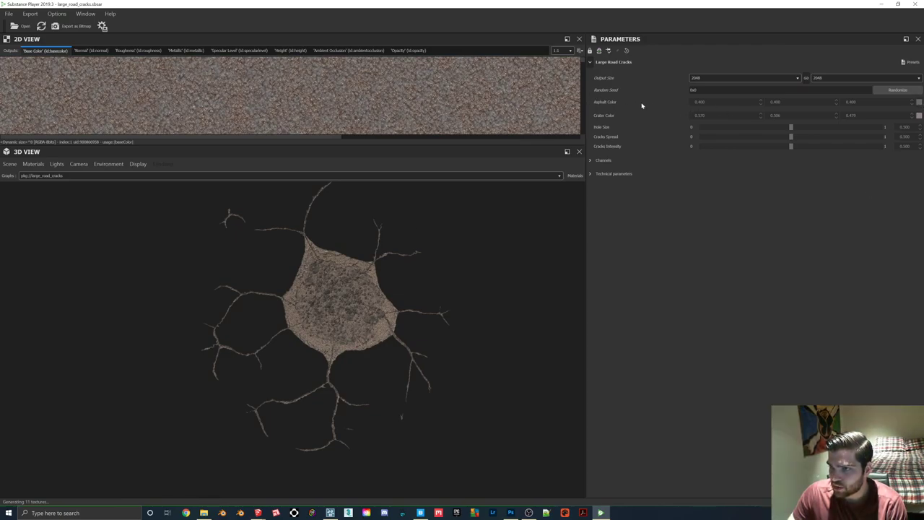
Step: Set the Asphalt Color to dark grey, about RGB 70, 69, 69, and the Crater Color to mid grey, about RGB 133, 131, 130
left_click(918, 103)
left_click_drag(460, 303, 441, 307)
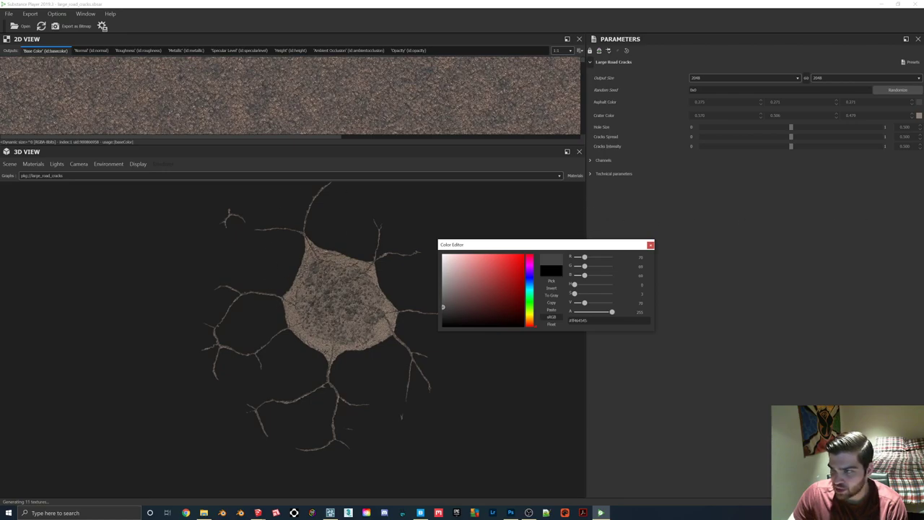
left_click(918, 115)
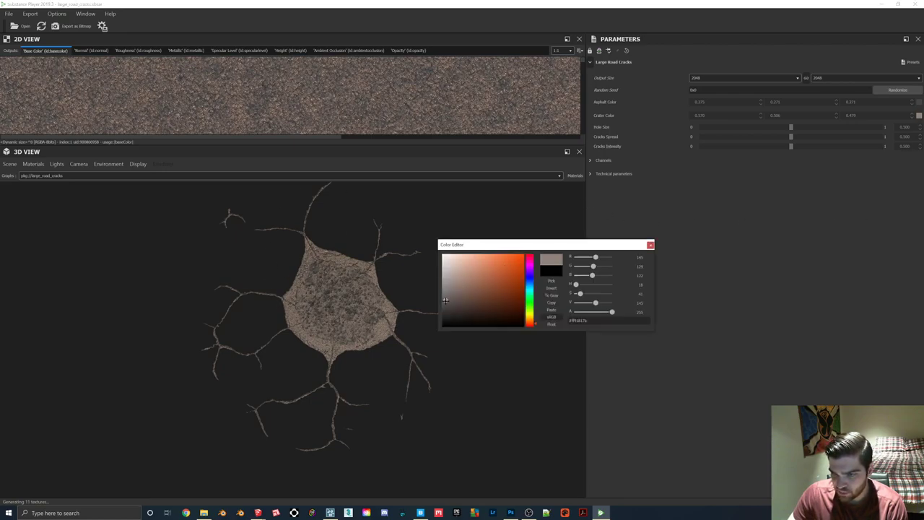
left_click(446, 300)
left_click_drag(445, 299, 443, 288)
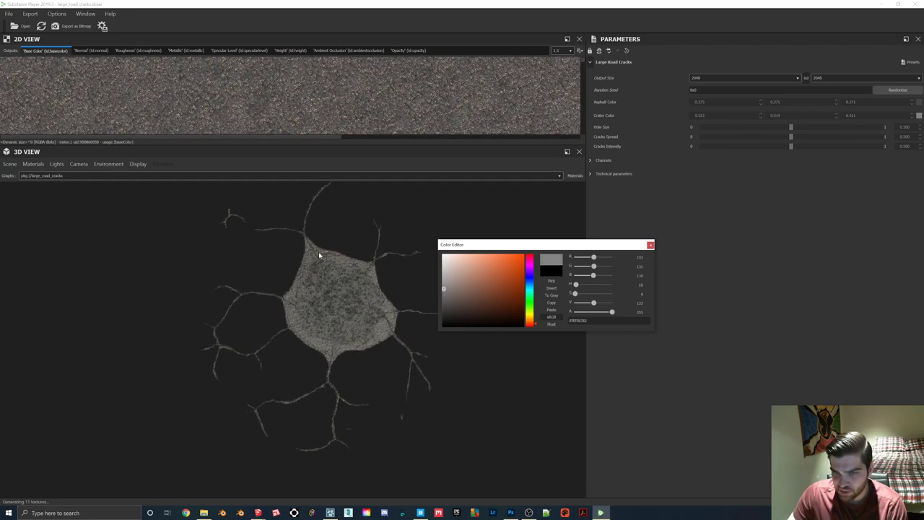
left_click(649, 245)
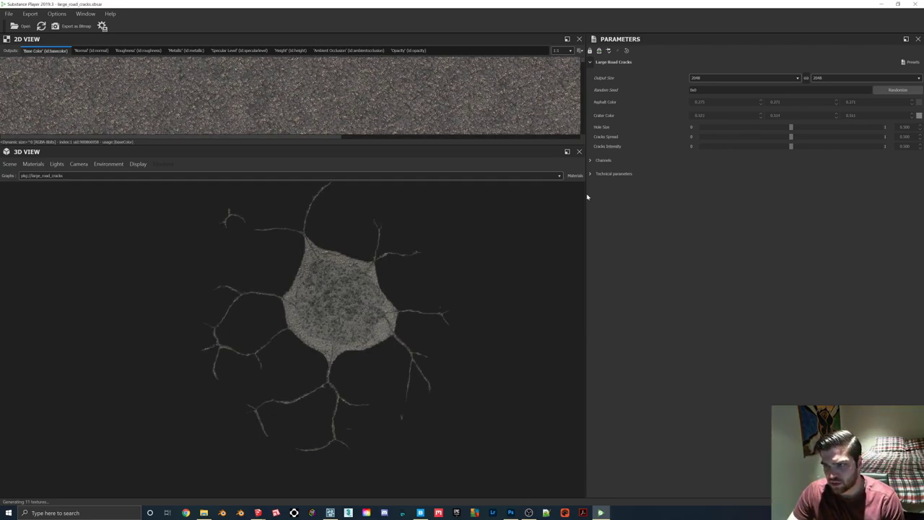
Step: Choose Base Color, Normal, Glossiness, Metallic, Specular Level, Height and Opacity as the outputs for the road cracks bitmap export
left_click(74, 26)
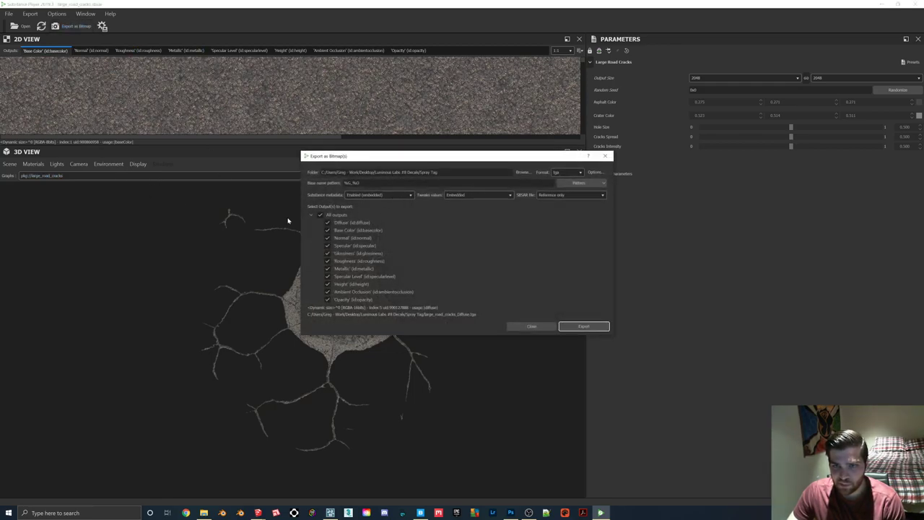
left_click(327, 223)
left_click(327, 253)
left_click(327, 246)
left_click(327, 237)
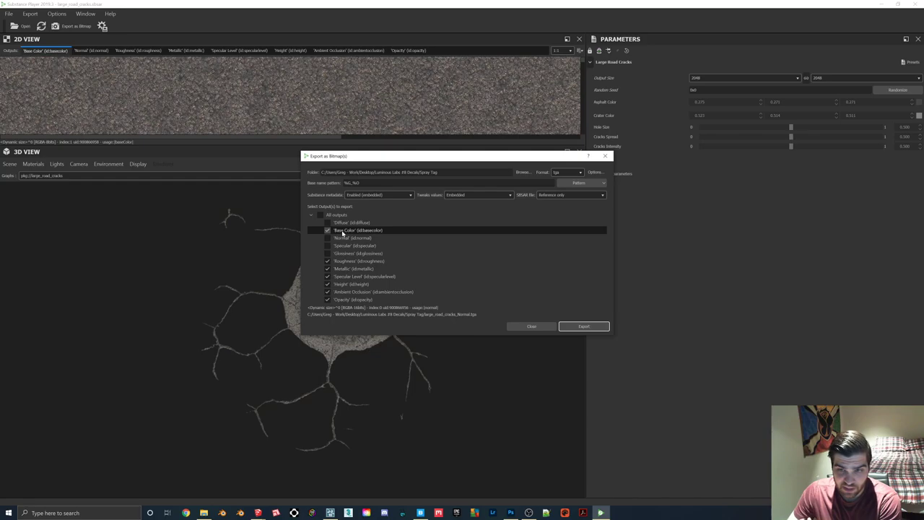
left_click(327, 237)
left_click(327, 254)
left_click(326, 260)
left_click(327, 291)
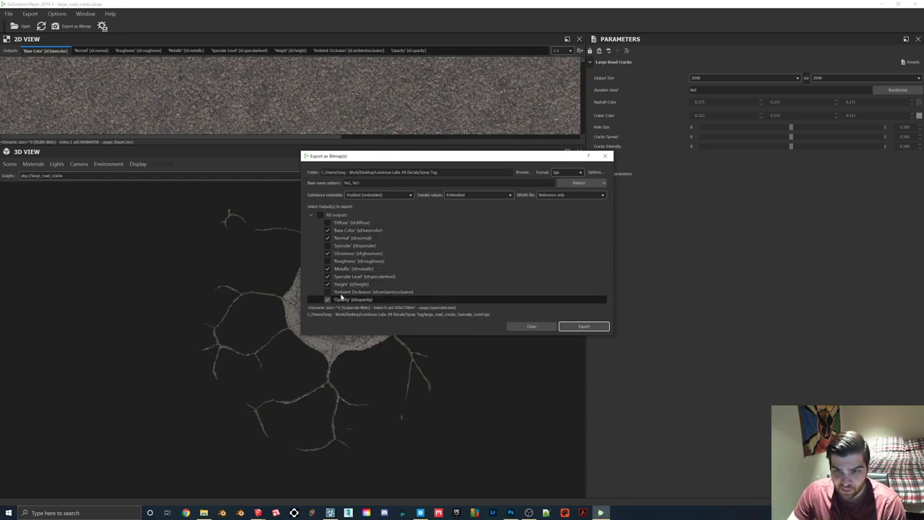
Step: Check the export's output directory and tga format choices, and close the export dialog without exporting
left_click(522, 172)
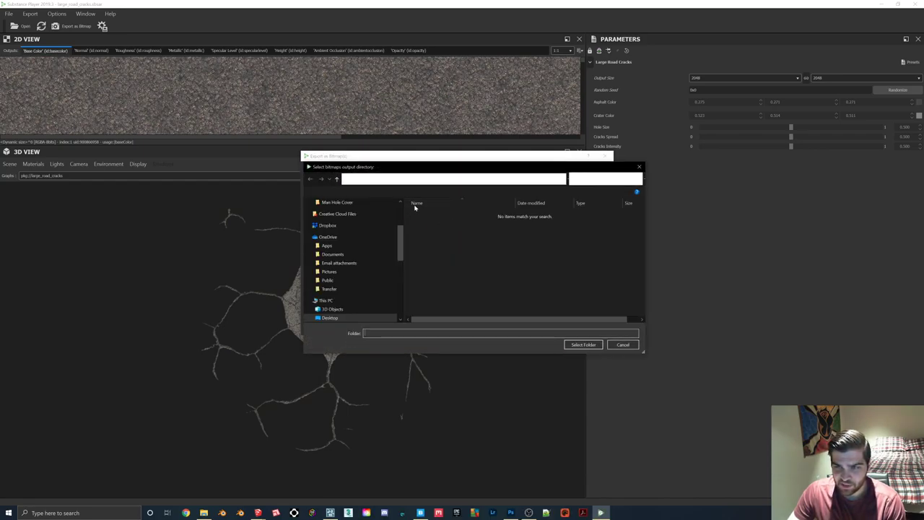
left_click(583, 344)
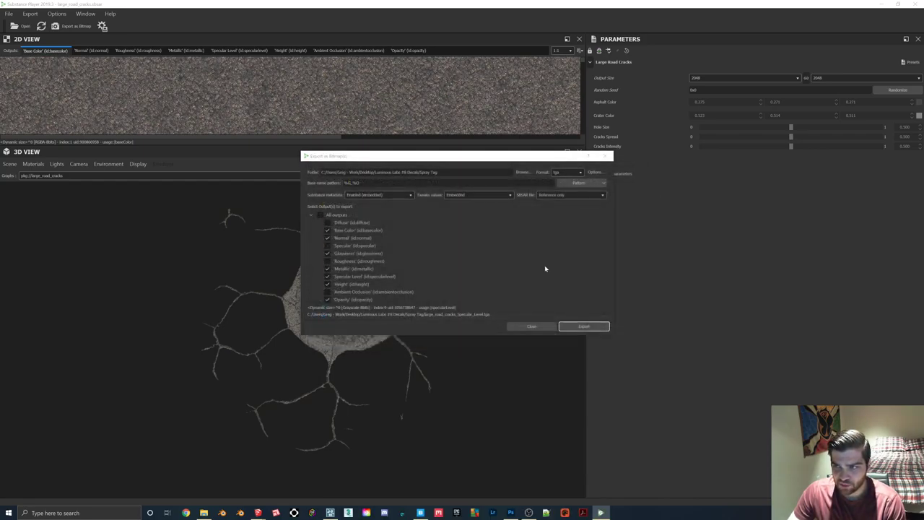
left_click(568, 172)
left_click(585, 171)
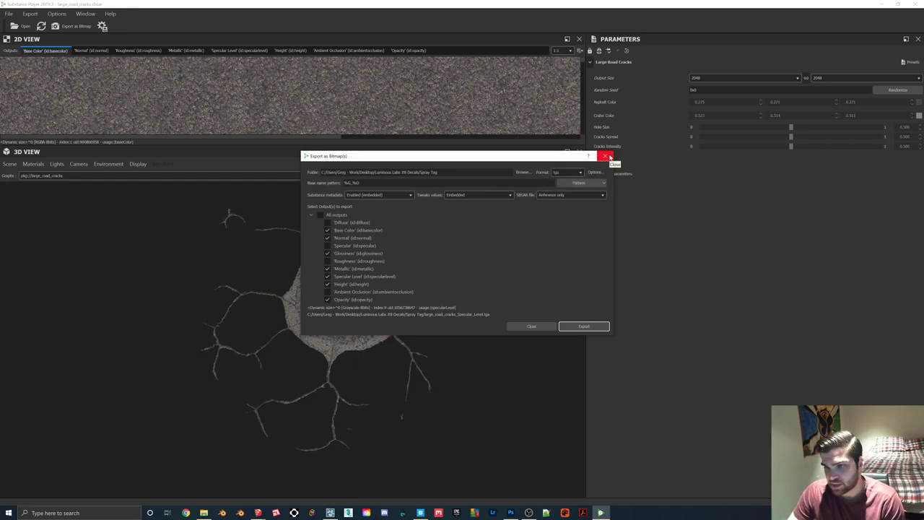
left_click(609, 157)
Step: Set the road cracks material's output size to 8192
left_click_drag(392, 295, 368, 257)
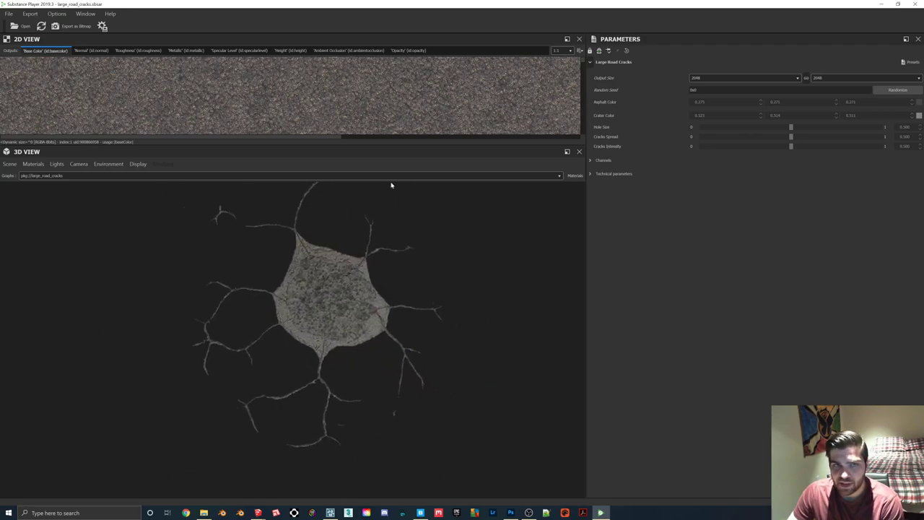
left_click(715, 78)
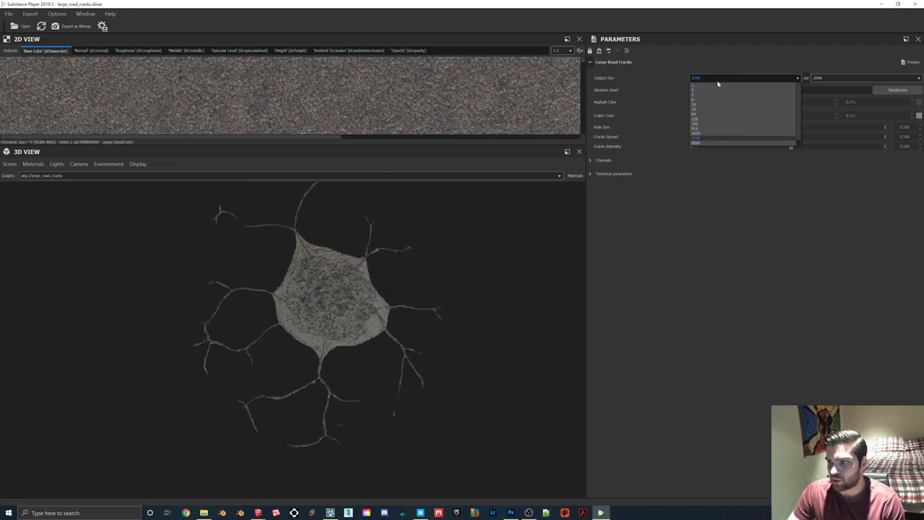
left_click(445, 258)
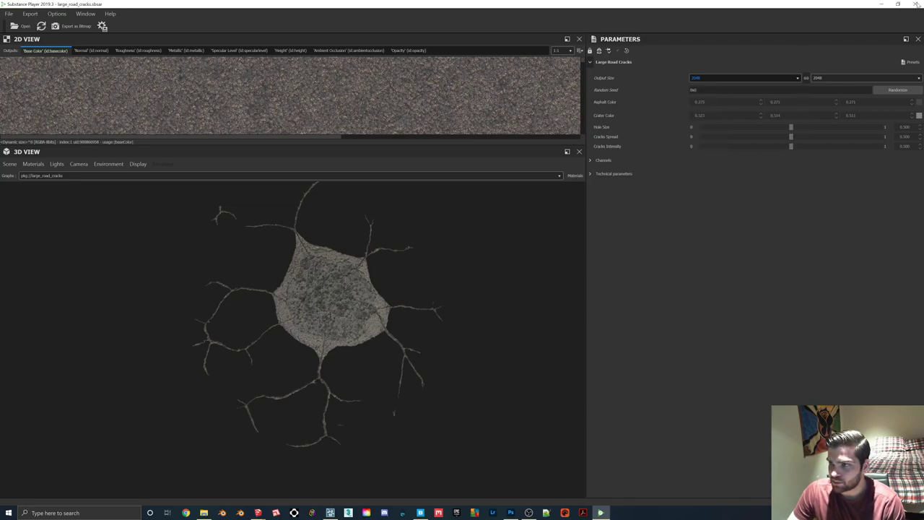
key("Down")
key("Down")
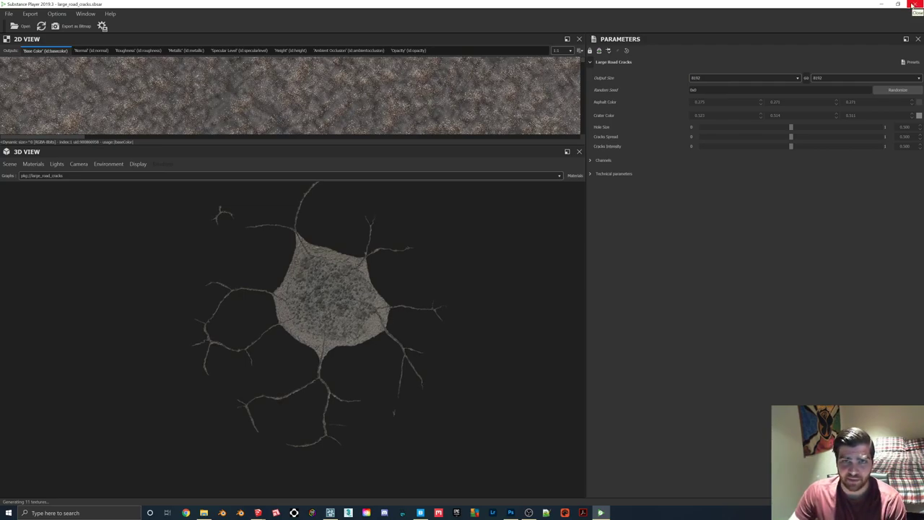
Step: Close Substance Player and the Large Road Cracks folder, and open the decal plane's material in Lumion as Standard
left_click(913, 6)
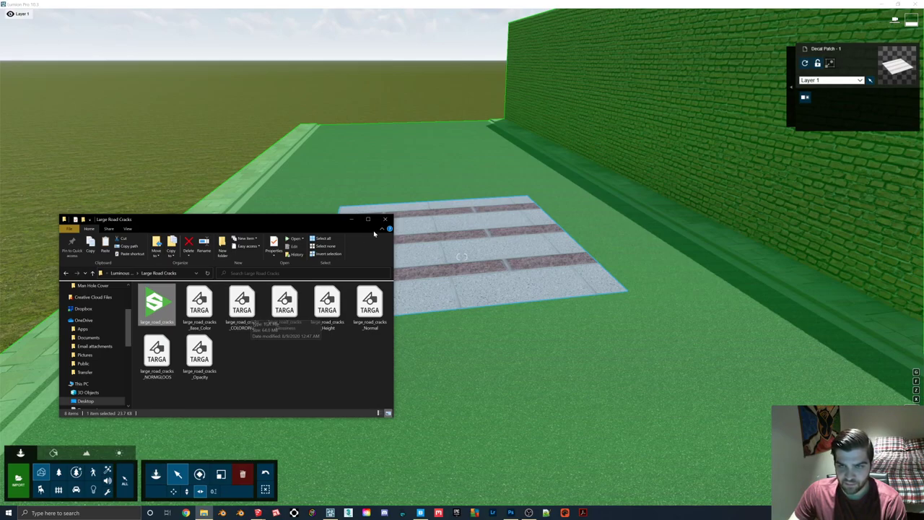
left_click(385, 219)
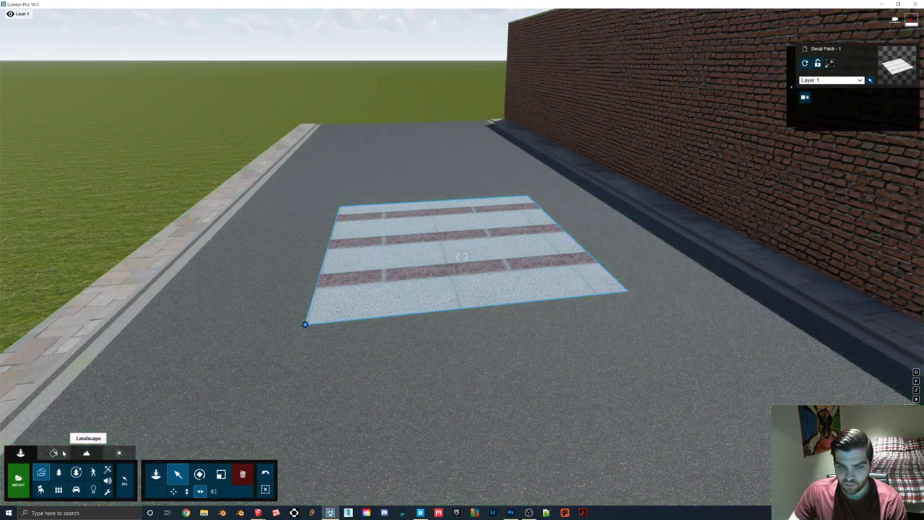
left_click(59, 452)
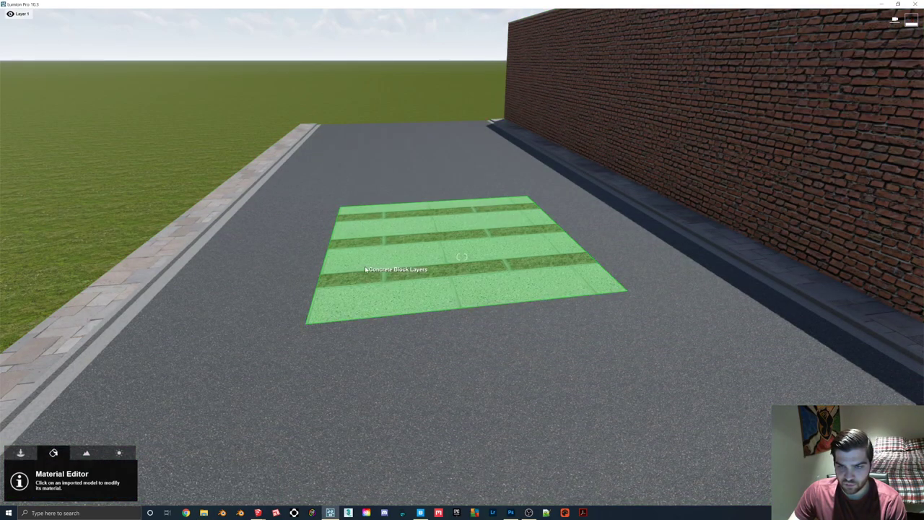
left_click(378, 271)
left_click(25, 358)
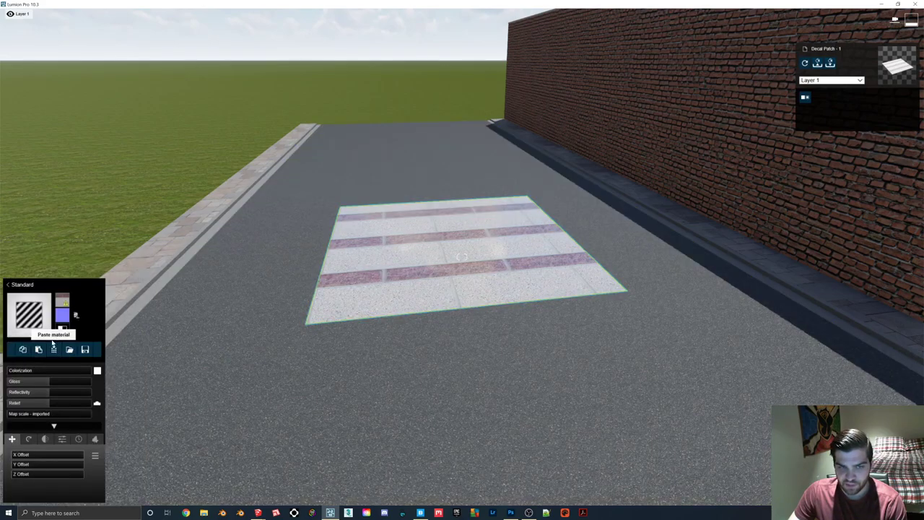
Step: Load large_road_cracks_COLOROPAC from the Large Road Cracks folder as the decal plane's color map
left_click(62, 300)
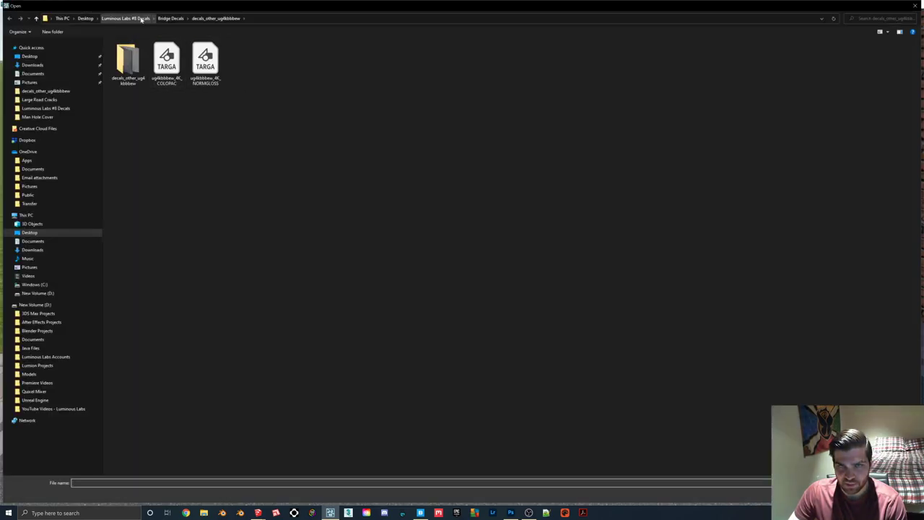
left_click(132, 18)
double_click(137, 62)
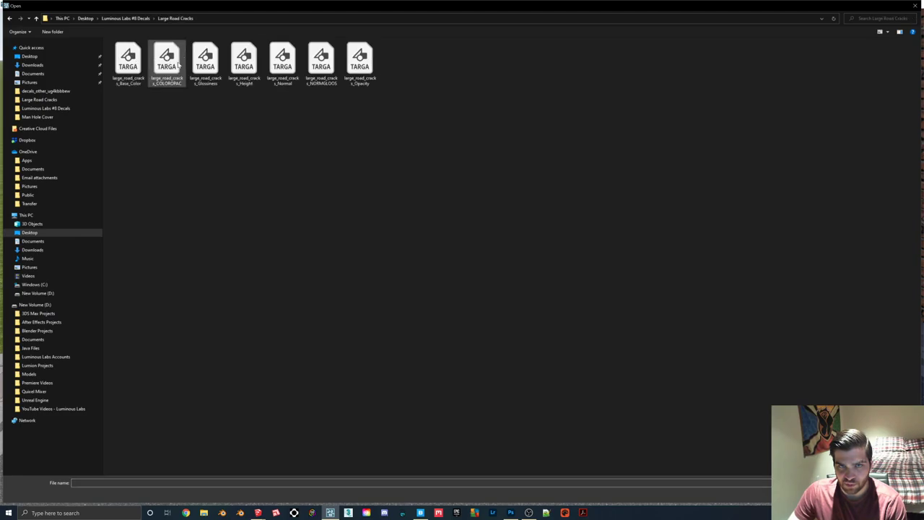
double_click(172, 67)
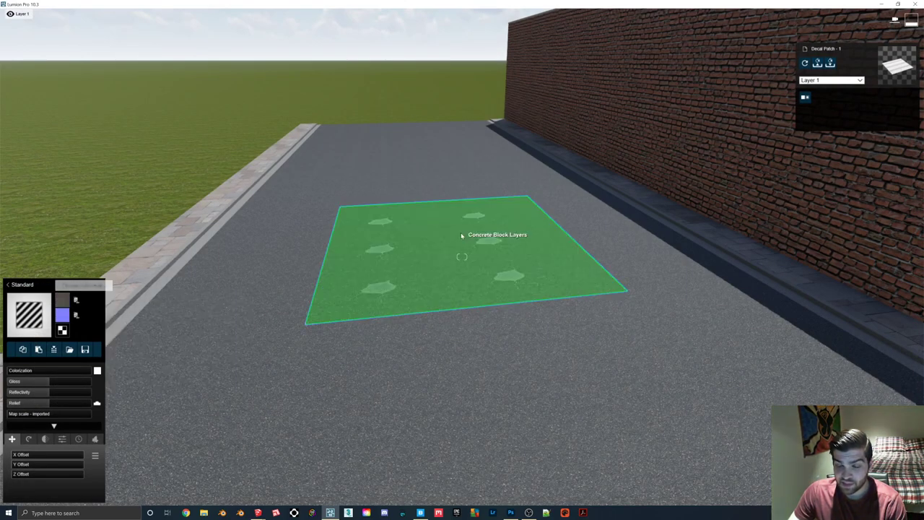
Step: Enlarge the decal material's custom map scale and adjust its offsets so one complete crater with cracks fits within the plane
key("w")
mouse_move(462, 166)
right_mouse_down()
mouse_move(461, 108)
mouse_move(458, 150)
right_mouse_up()
key("s")
left_click_drag(11, 414, 28, 415)
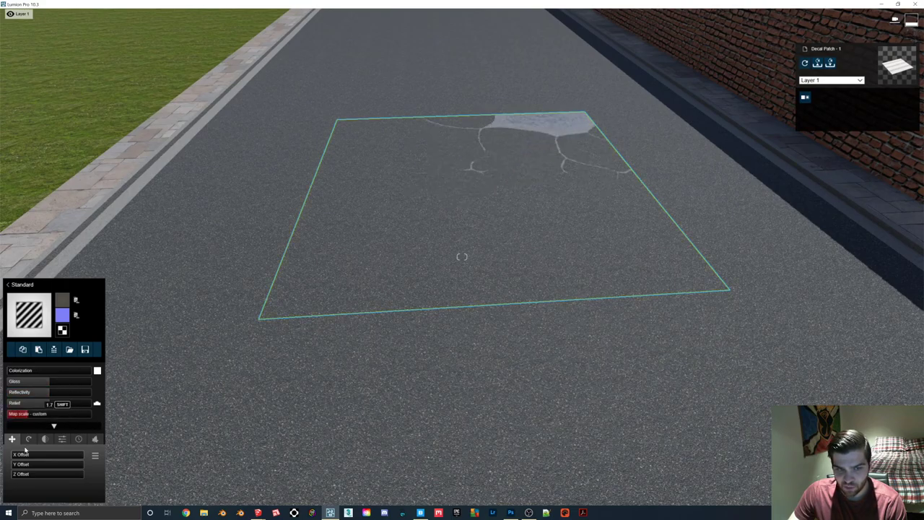
left_click_drag(23, 454, 30, 475)
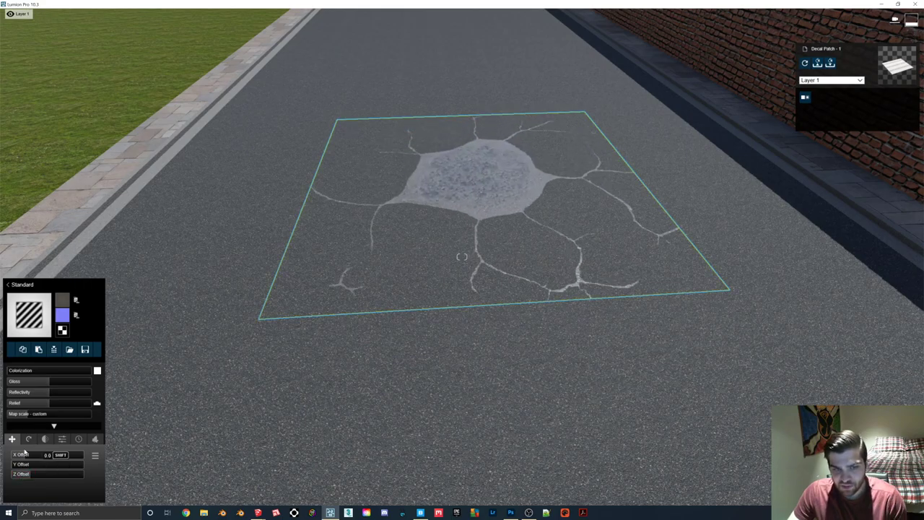
left_click_drag(32, 415, 33, 416)
left_click_drag(28, 479, 23, 456)
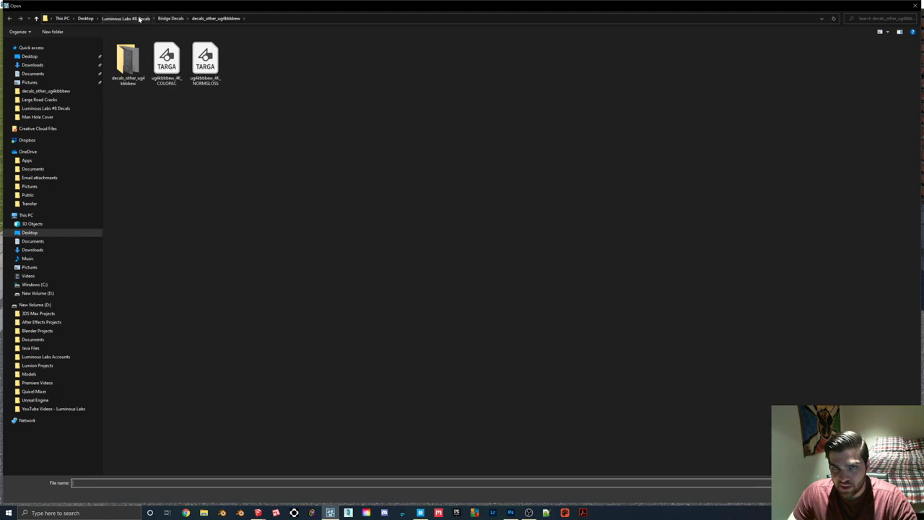
Step: Load large_road_cracks_NORMGLOOS from the Large Road Cracks folder as the decal's normal map
left_click(139, 19)
double_click(144, 62)
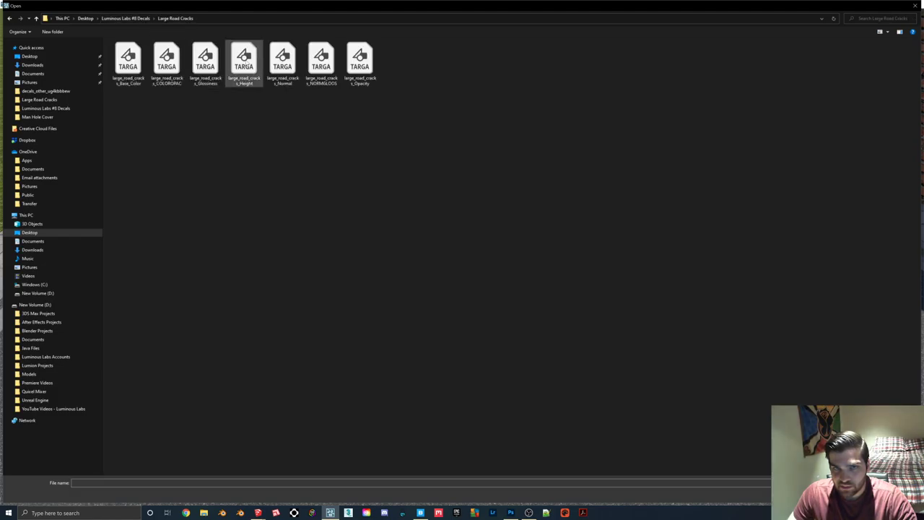
double_click(321, 61)
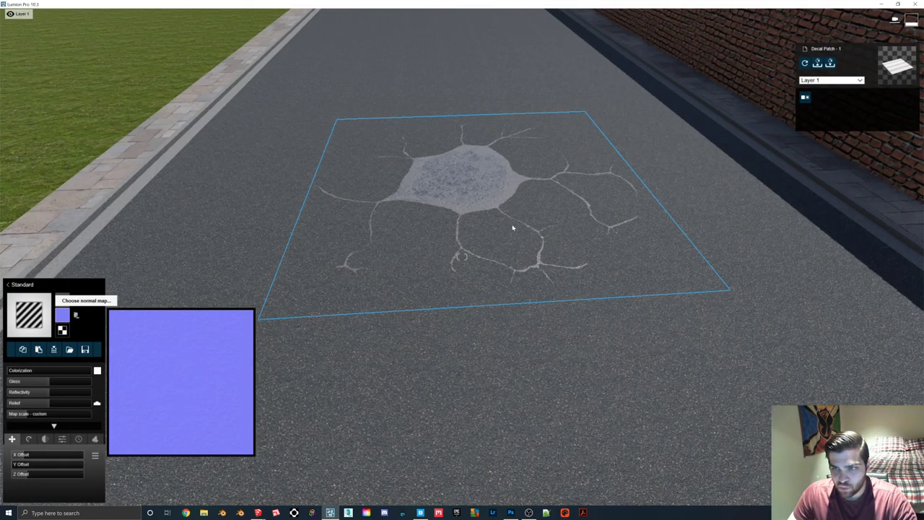
Step: Load large_road_cracks_Height as the decal's displacement map and set the displacement to about 0.1
key("w")
mouse_move(509, 232)
right_mouse_down()
mouse_move(556, 187)
mouse_move(501, 235)
right_mouse_up()
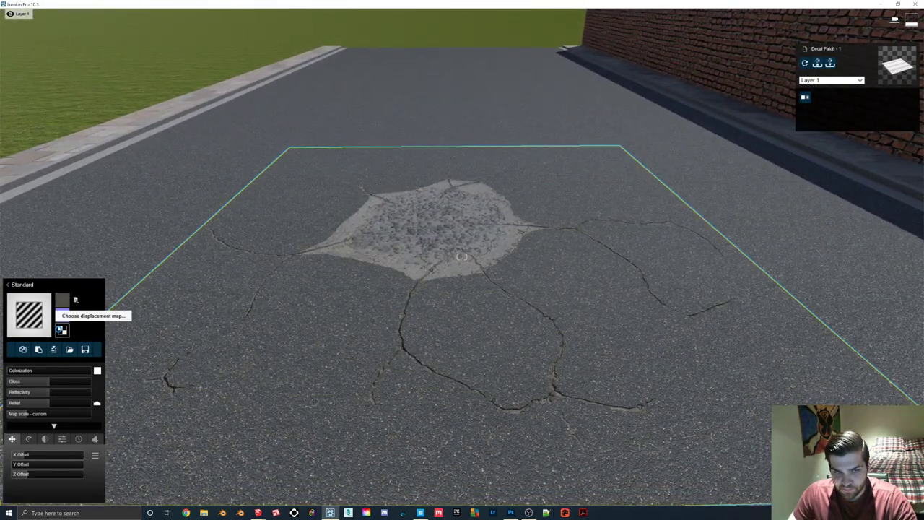
left_click(63, 313)
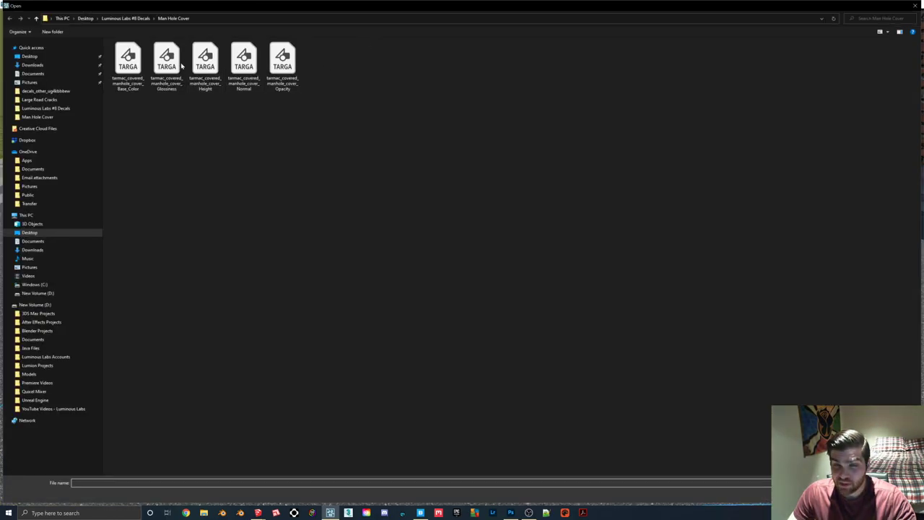
left_click(142, 21)
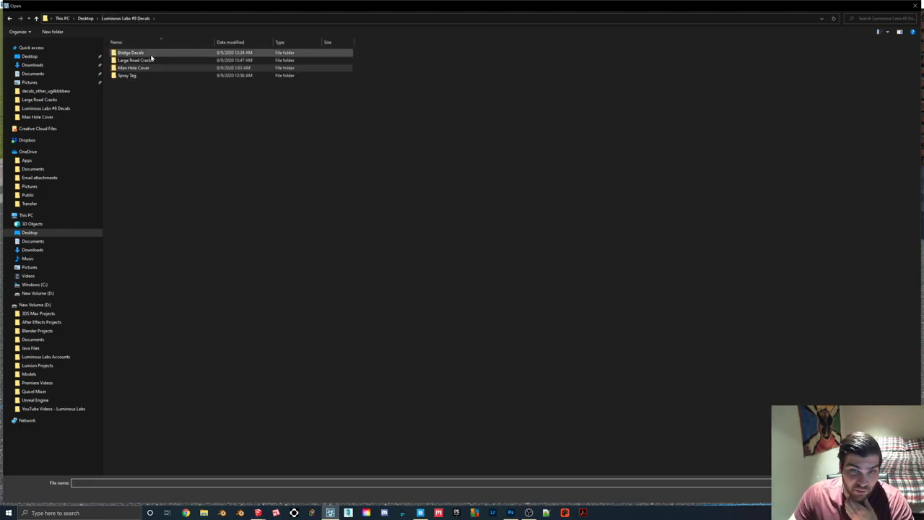
double_click(155, 62)
double_click(244, 66)
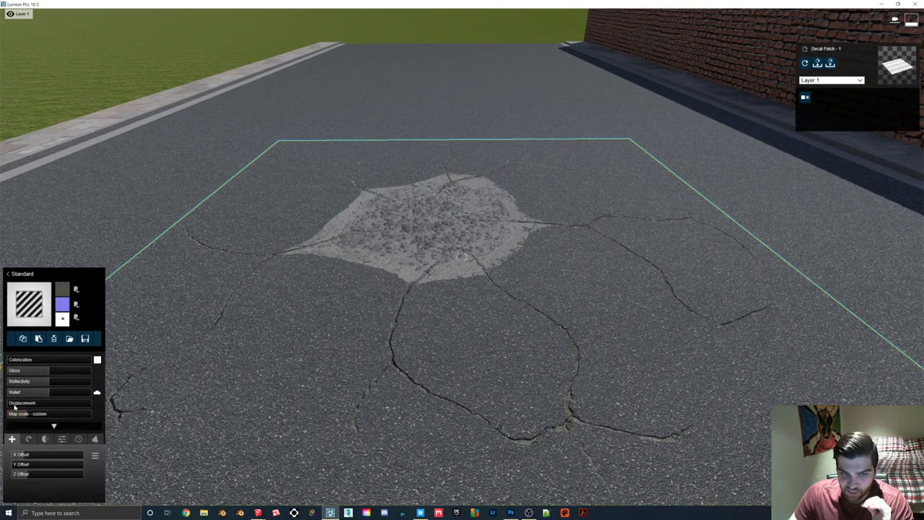
left_click_drag(14, 404, 13, 403)
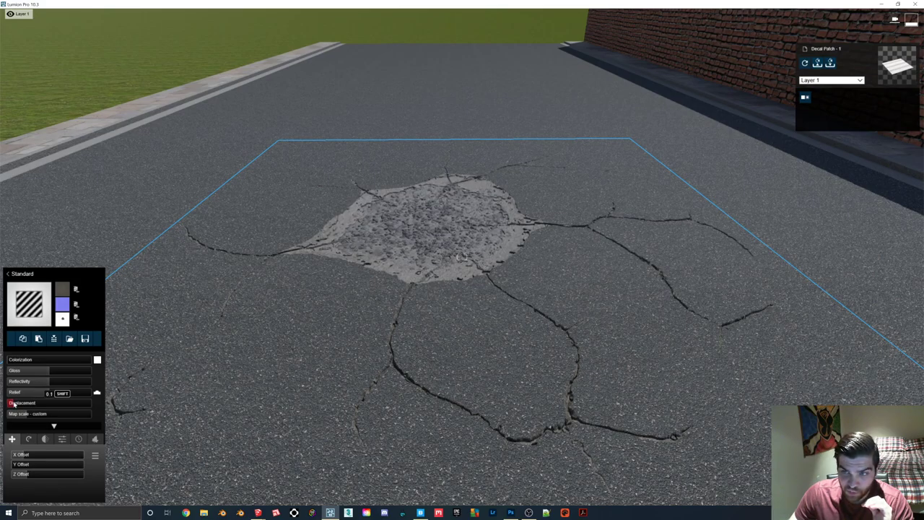
mouse_move(13, 404)
left_mouse_down()
mouse_move(42, 409)
mouse_move(10, 405)
left_mouse_up()
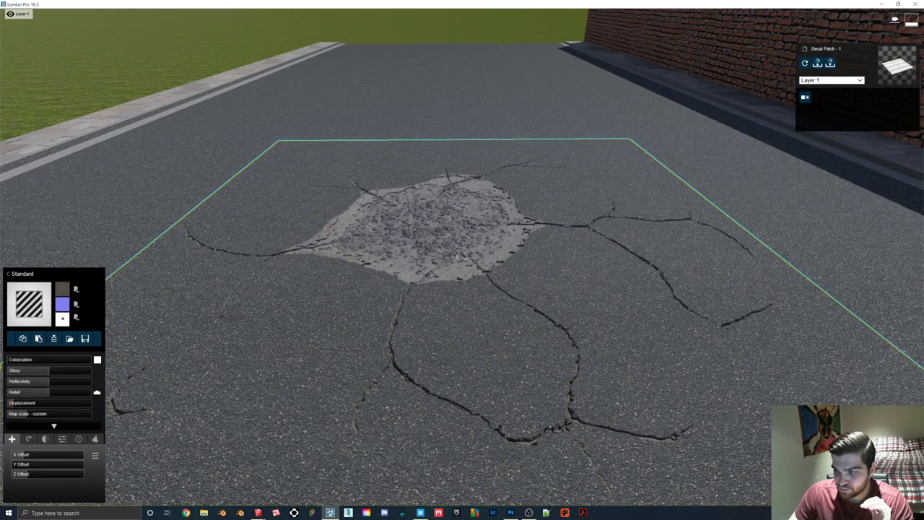
Step: Add the Precipitation effect in Photo mode, inspect the road cracks in the rain, and return to the build scene
left_click(902, 492)
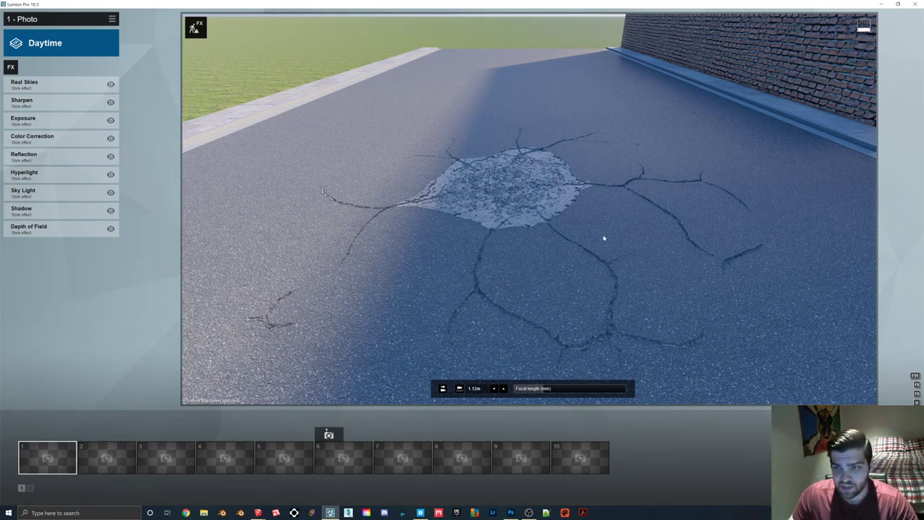
left_click(11, 69)
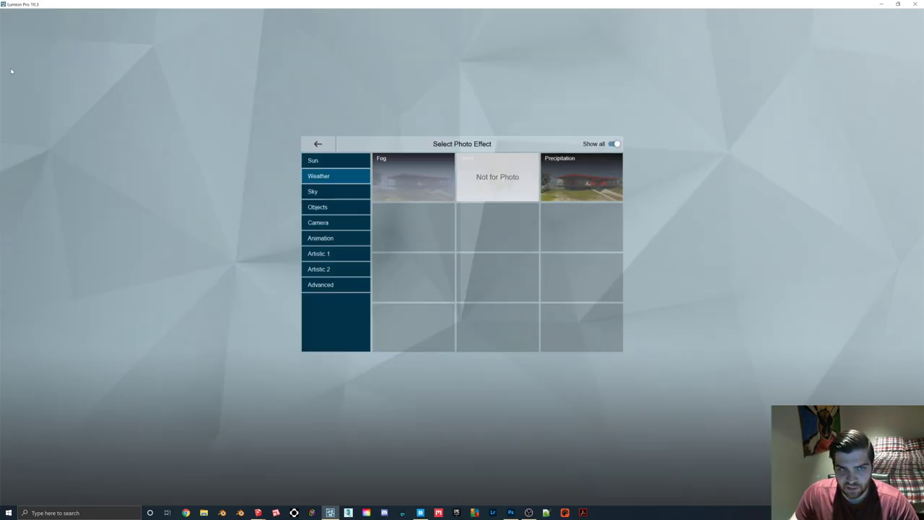
left_click(558, 184)
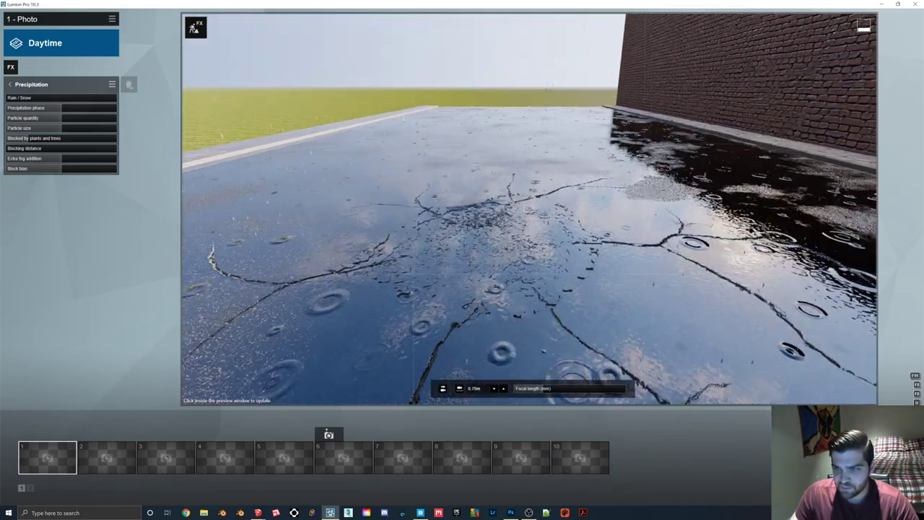
mouse_move(546, 257)
right_mouse_down()
mouse_move(531, 228)
mouse_move(547, 258)
right_mouse_up()
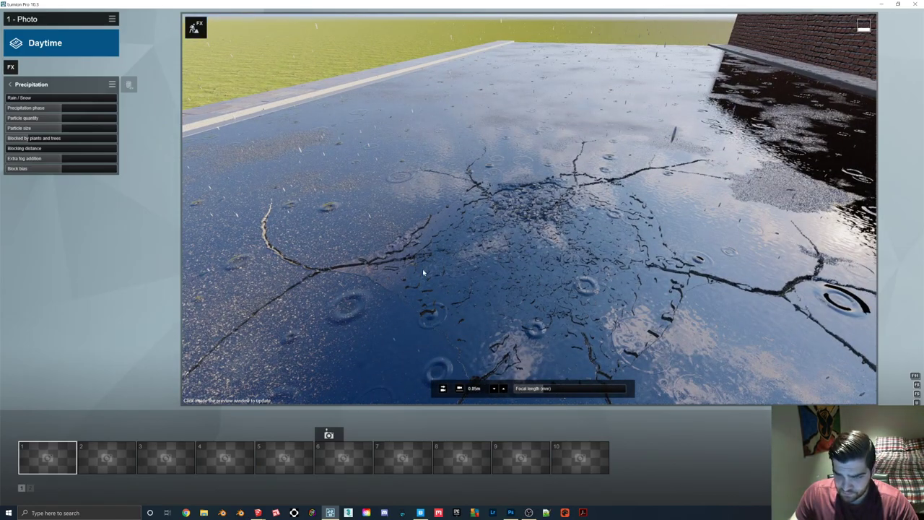
scroll(464, 225, "down", 4)
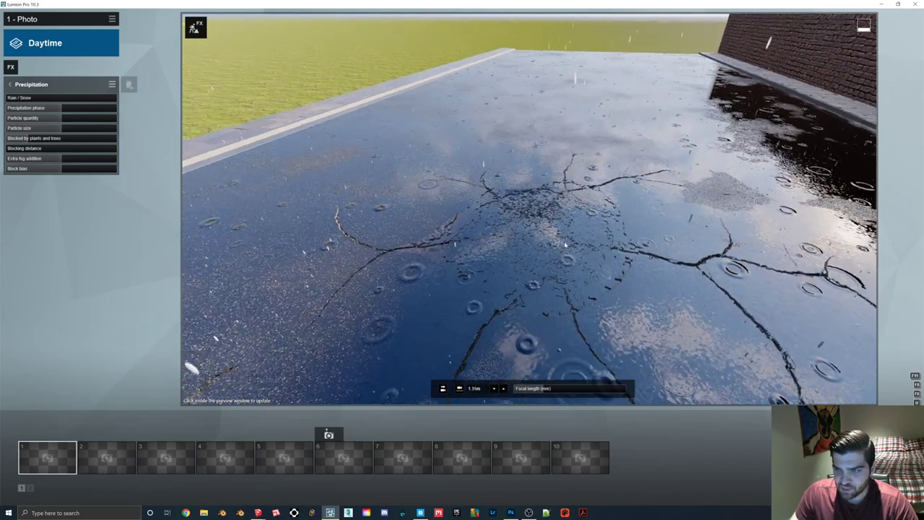
left_click(512, 245)
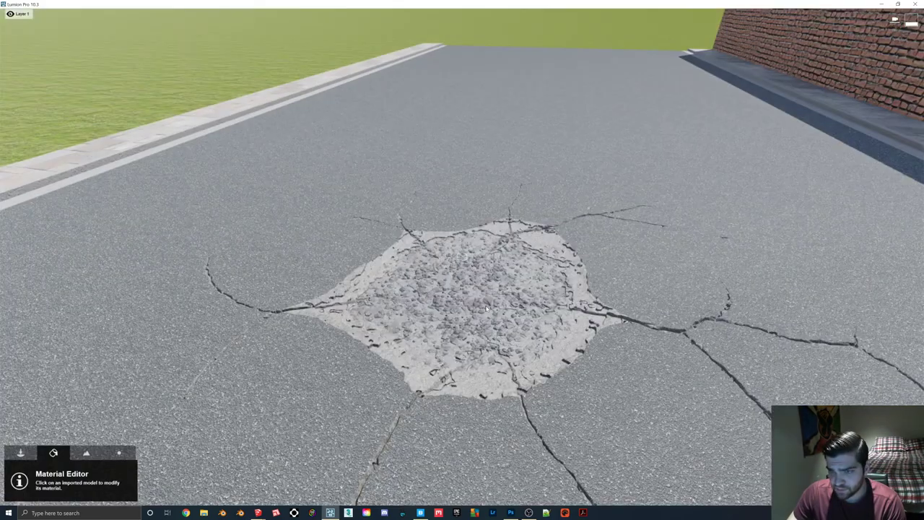
right_click_drag(462, 256, 475, 282)
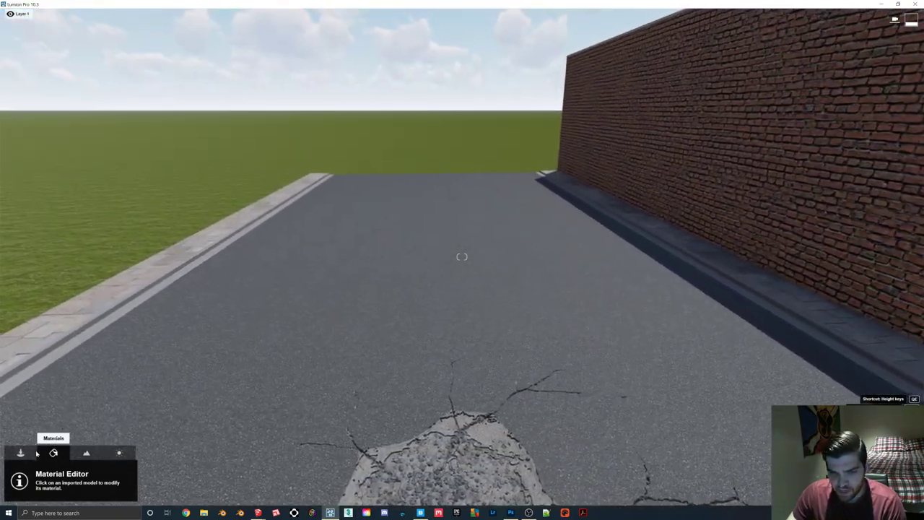
Step: Import Decal Patch 2.skp with the model name "Decal Patch - 2" and place it on the road beyond the crater decal
left_click(20, 453)
left_click(21, 483)
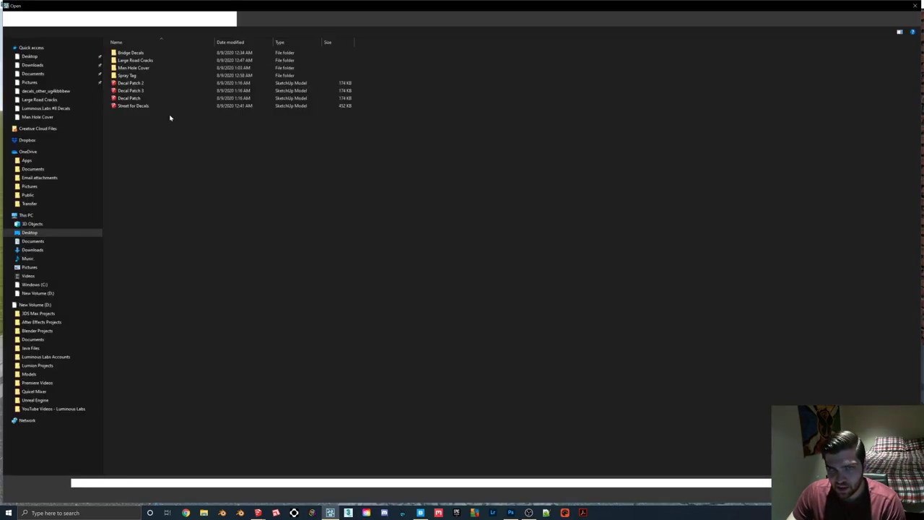
double_click(142, 83)
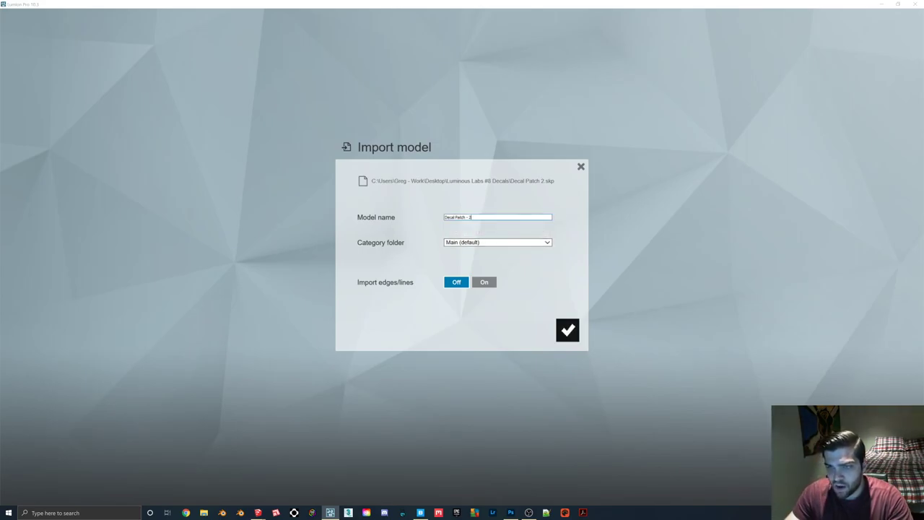
left_click(567, 330)
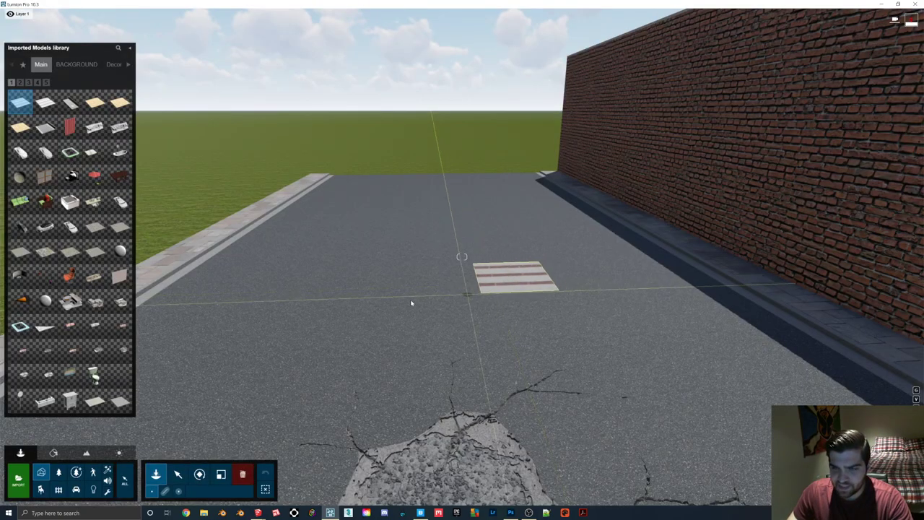
left_click(312, 318)
right_click_drag(432, 369, 499, 305)
key("s")
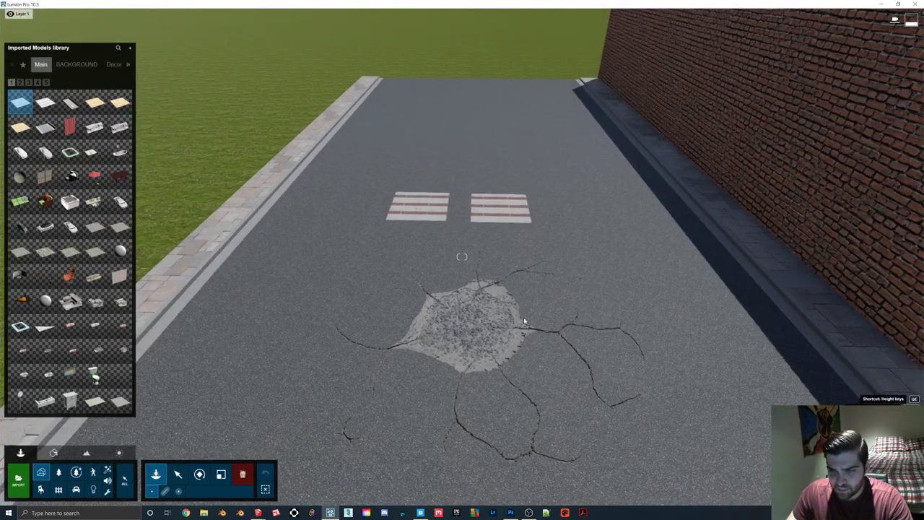
left_click(177, 473)
left_click(494, 330)
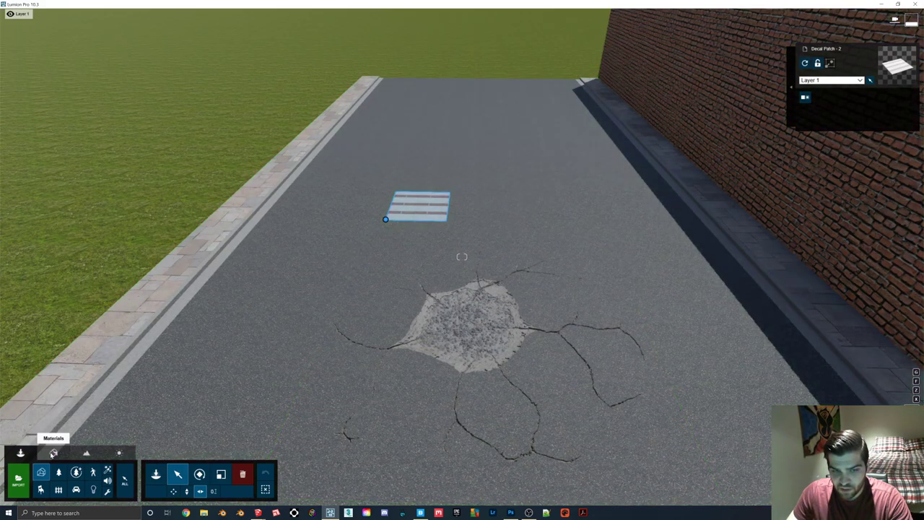
Step: Place another copy of the Decal Patch - 1 model on the road between the crater and the painted road lettering
left_click(53, 453)
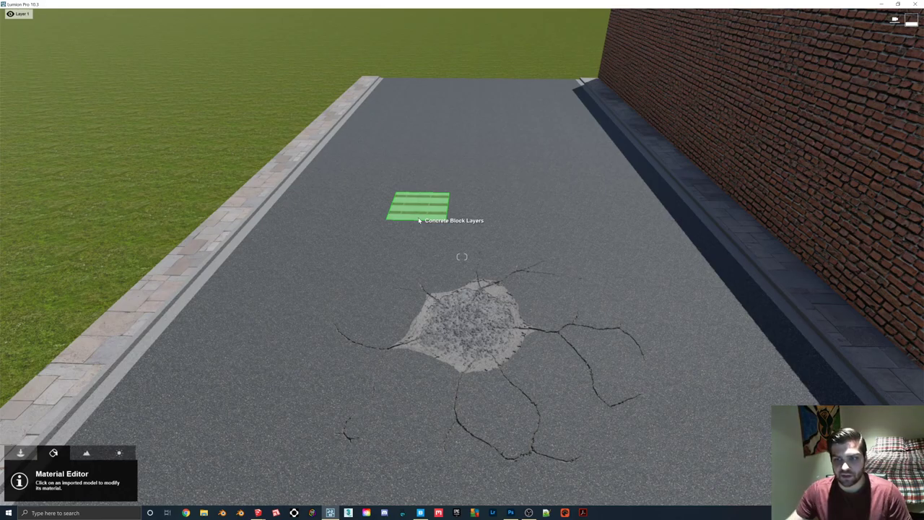
scroll(433, 256, "down", 3)
left_click(26, 452)
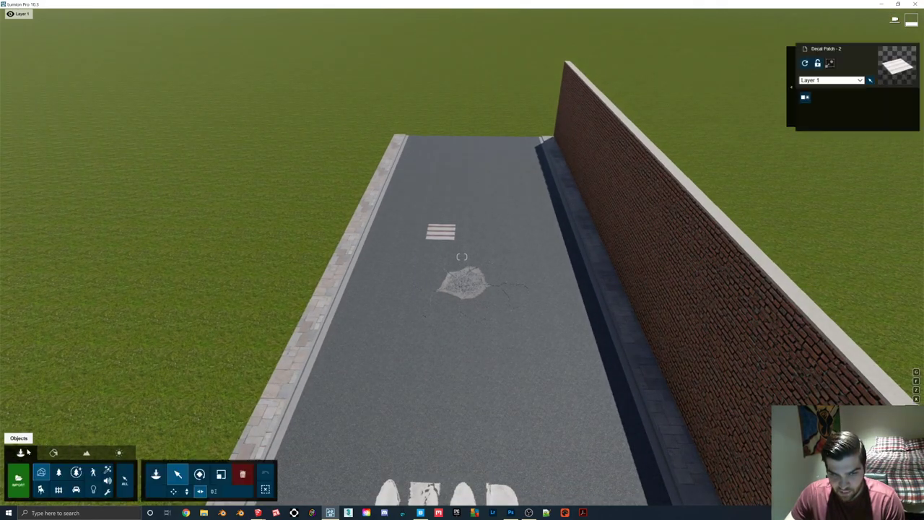
left_click(155, 474)
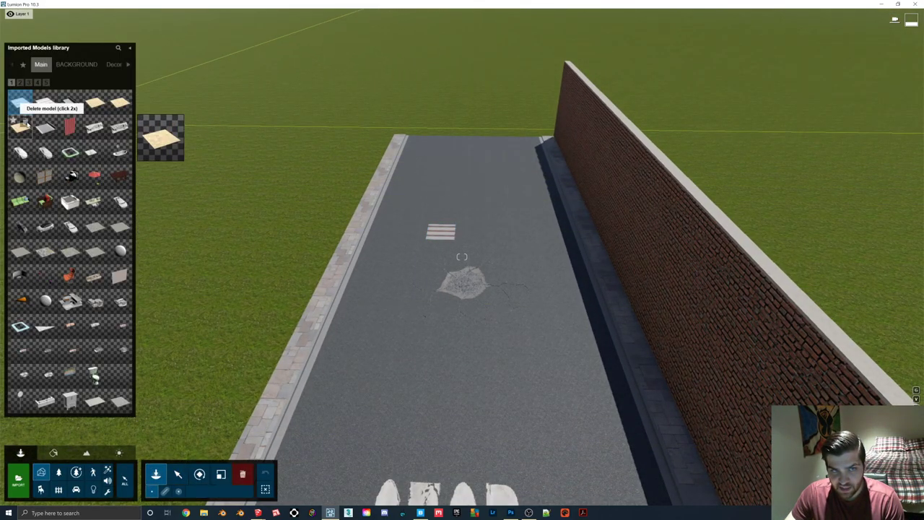
left_click(44, 102)
left_click(375, 370)
right_click_drag(435, 313, 346, 243)
key("w")
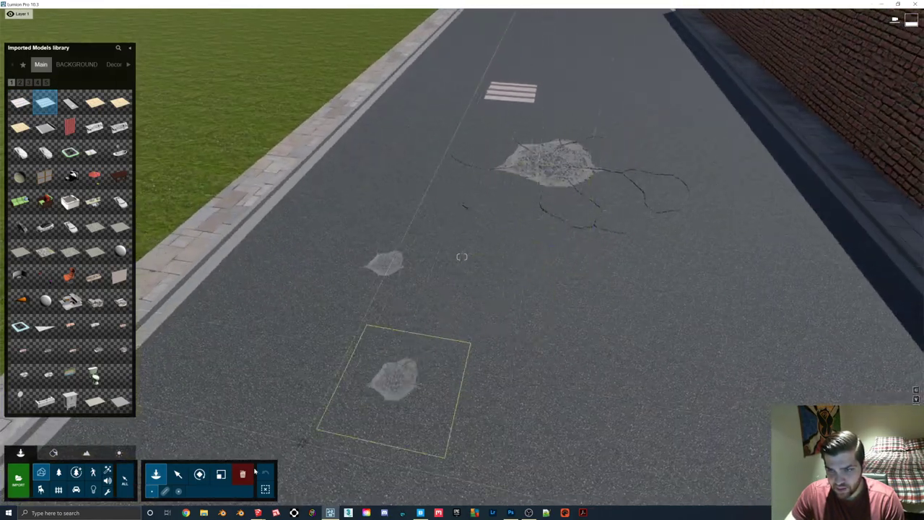
Step: Scale up the new Decal Patch - 1 copy until its crater and cracks cover roughly twice the width
left_click(178, 473)
left_click(221, 473)
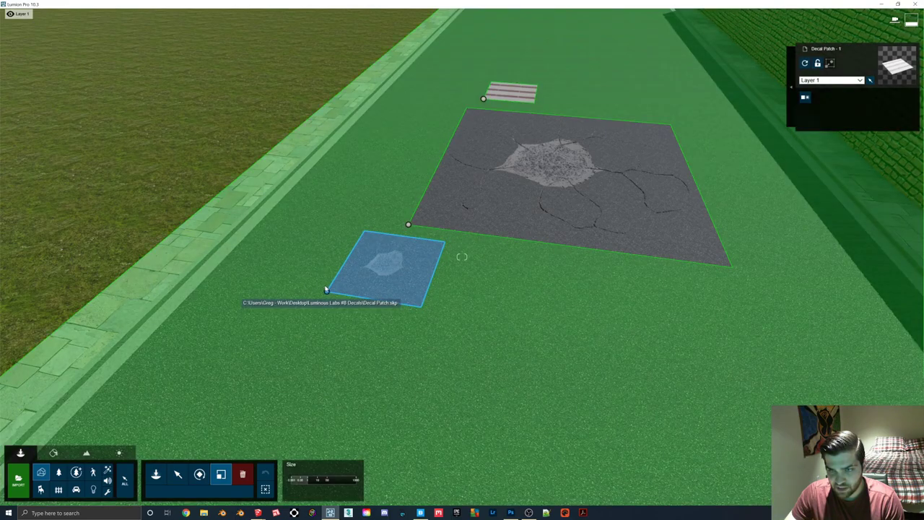
left_click_drag(326, 290, 271, 402)
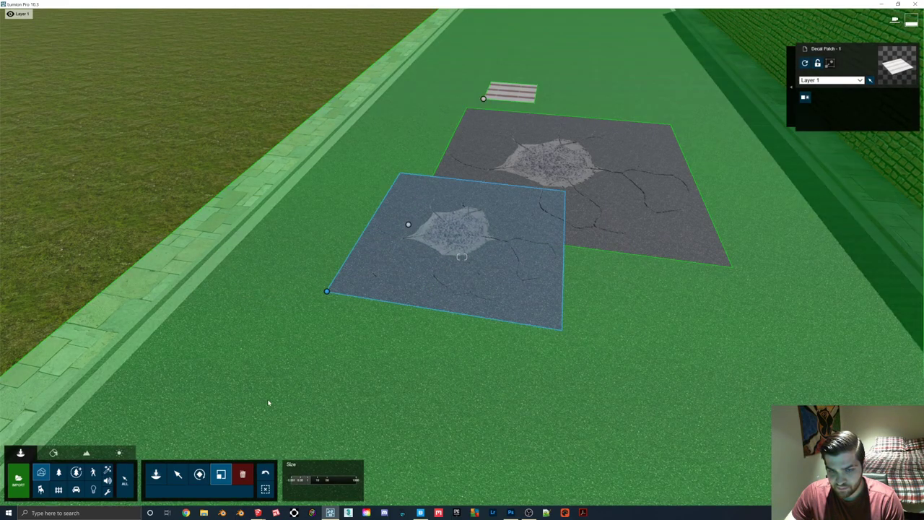
Step: Move the enlarged crack decal clear of the original crater and rotate it so its cracks run in a different direction
left_click(178, 473)
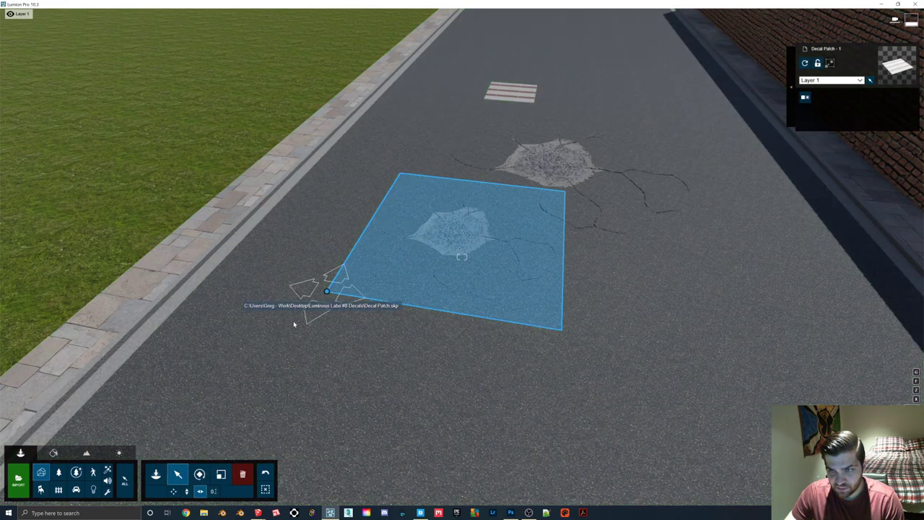
left_click_drag(326, 292, 133, 401)
left_click(200, 473)
key("s")
right_click_drag(498, 231, 180, 508)
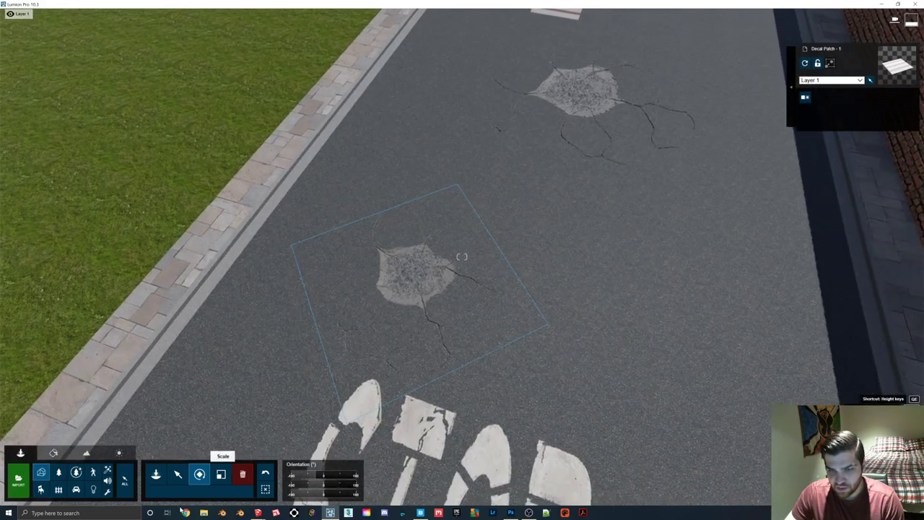
left_click(177, 474)
left_click(291, 245)
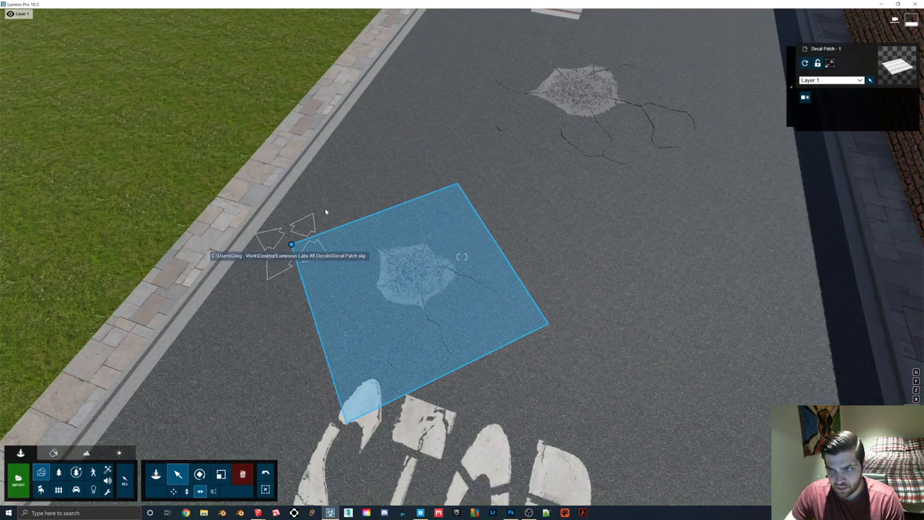
left_click_drag(323, 216, 352, 183)
Step: Assign a Standard material to the Concrete Block Layers surface of the Decal Patch - 2 plane
right_click_drag(390, 260, 524, 217)
key("e")
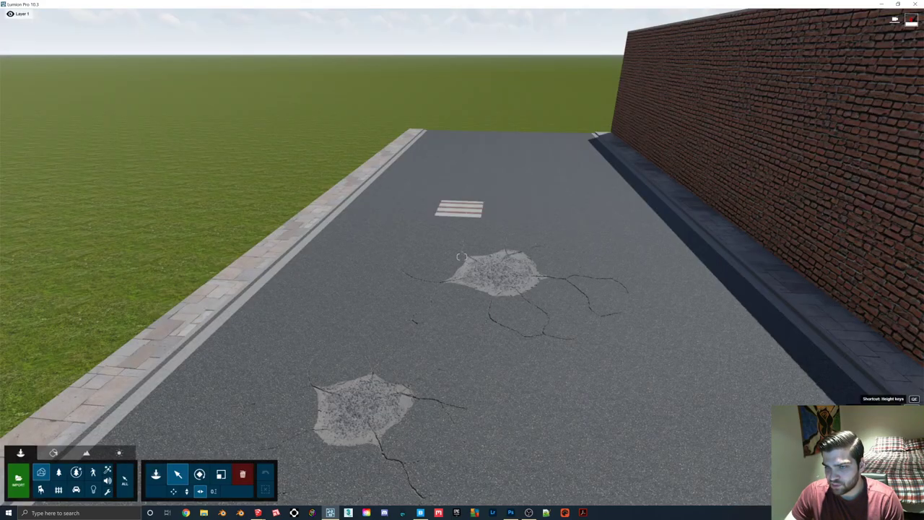
right_click_drag(350, 404, 350, 394)
scroll(350, 393, "up", 2)
left_click(54, 453)
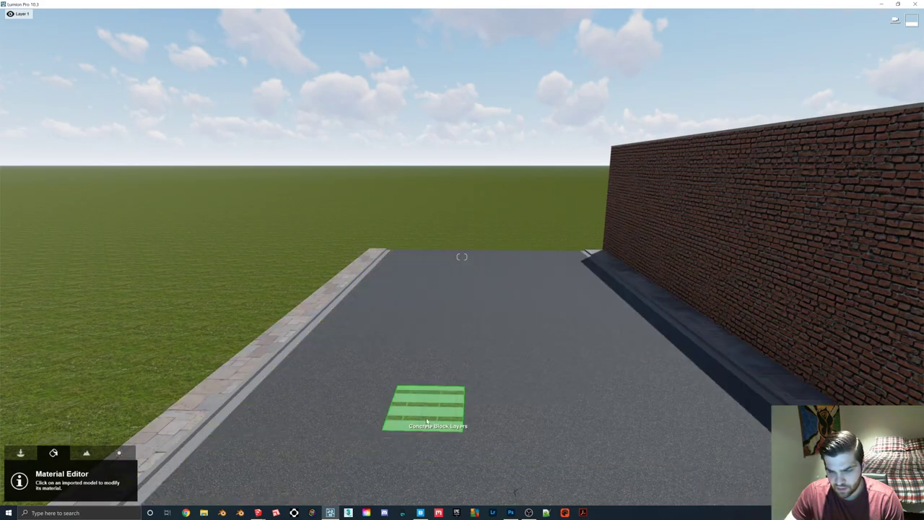
left_click(425, 410)
left_click(23, 359)
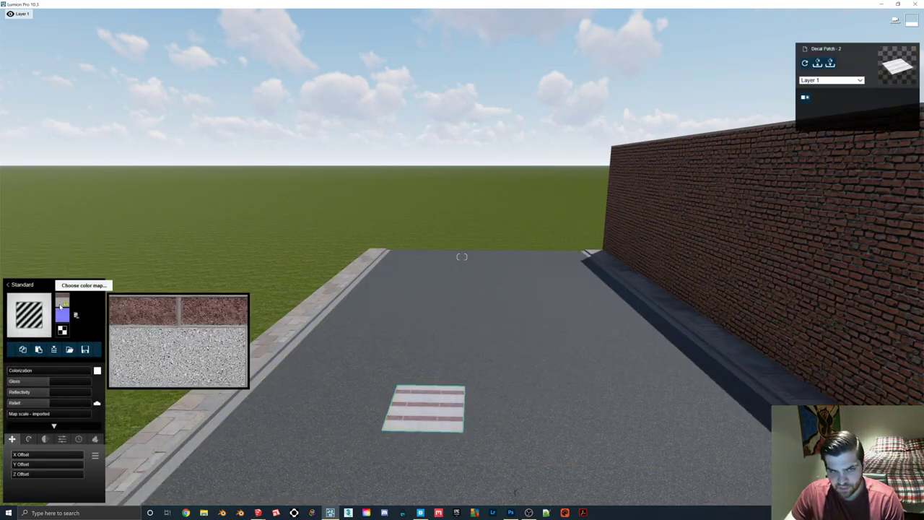
left_click(31, 311)
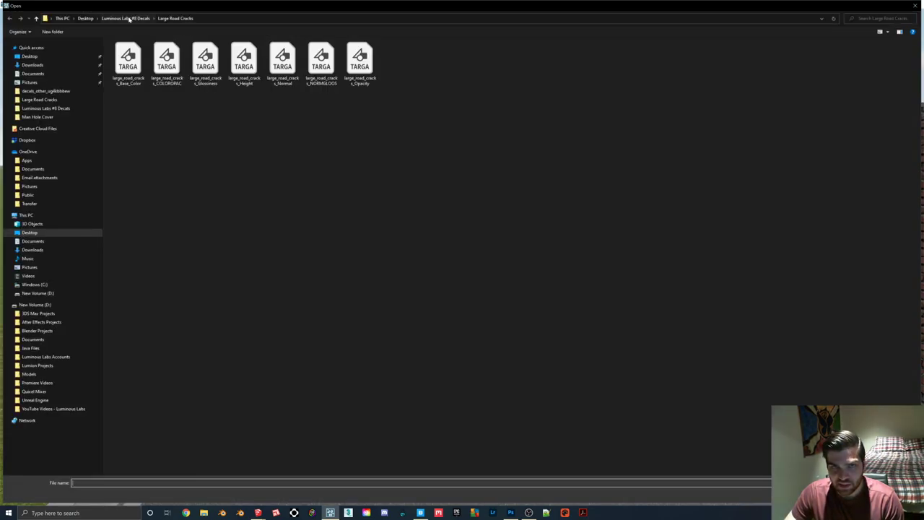
left_click(131, 18)
double_click(144, 62)
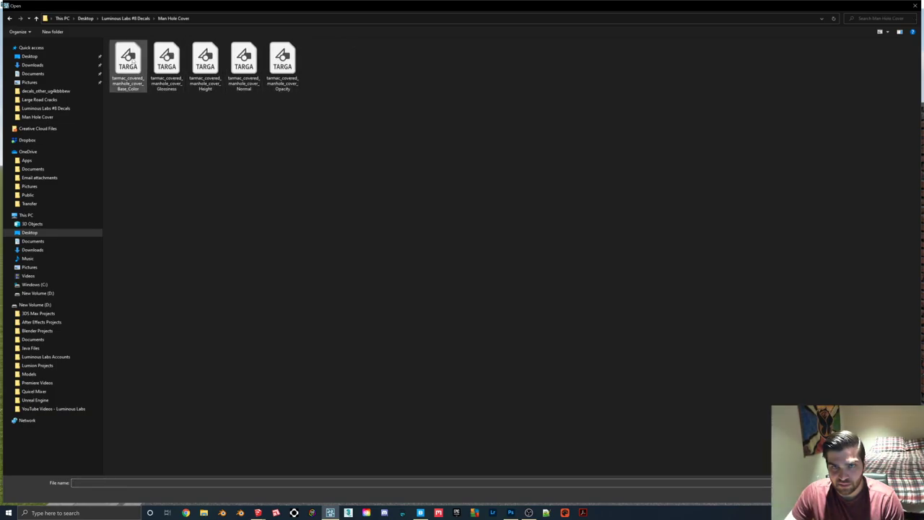
Step: Switch to Photoshop, close the ug4kbbbew_4K_NORMGLOSS.tga document, and dismiss Lumion's color map file browser
left_click(513, 512)
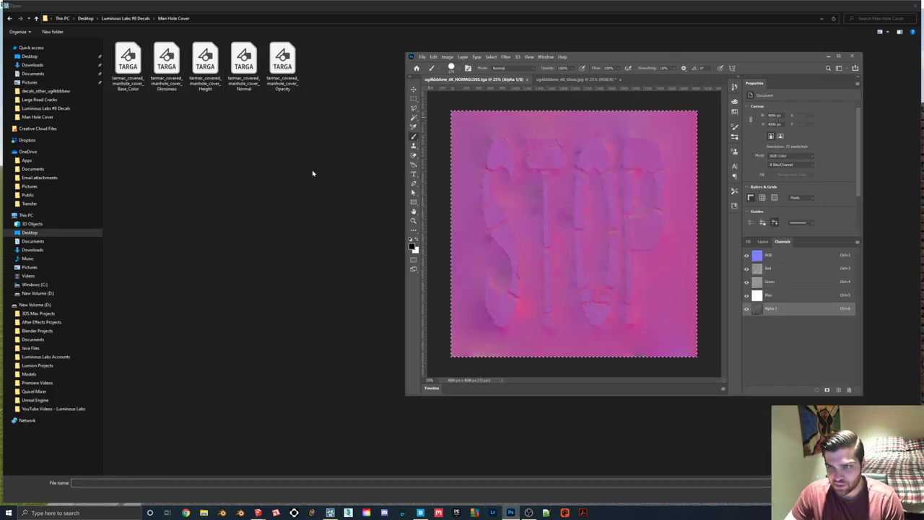
left_click(527, 80)
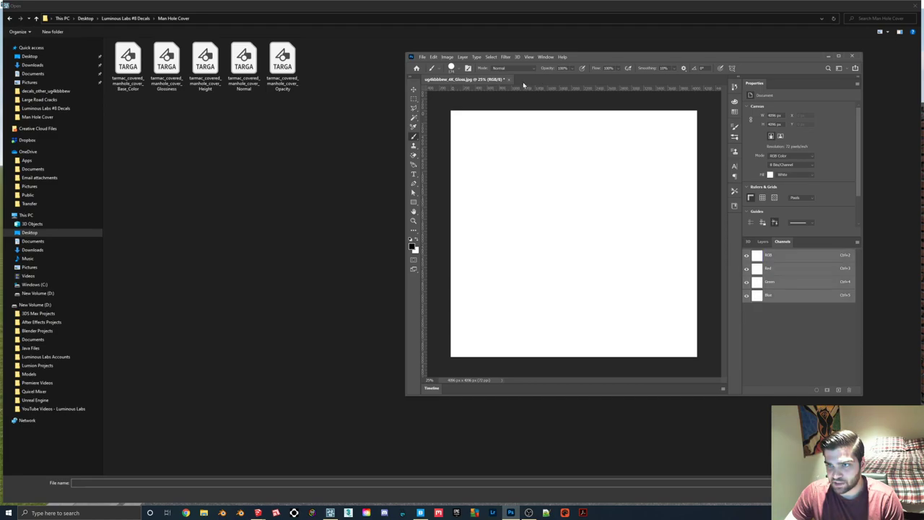
left_click(509, 80)
left_click(204, 513)
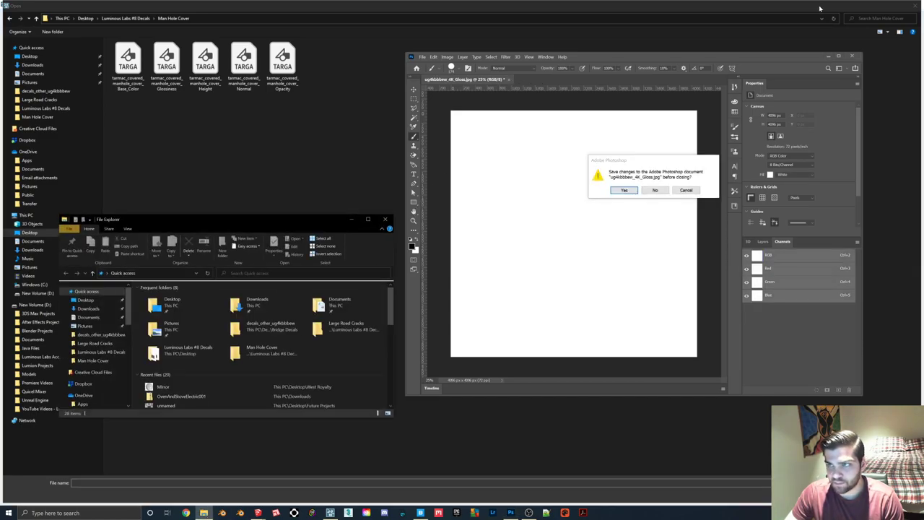
left_click(916, 7)
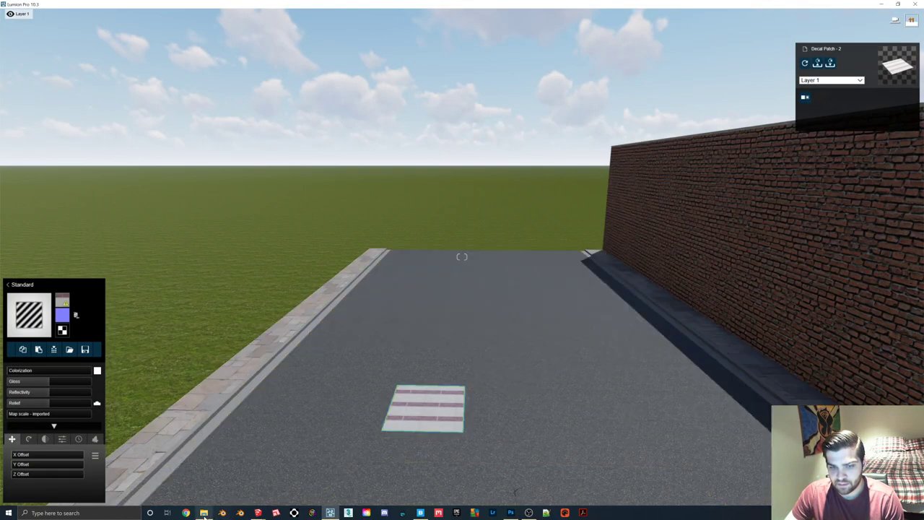
Step: Bring up File Explorer alongside Photoshop and open the Luminous Labs #8 Decals folder on the Desktop
left_click(204, 512)
left_click(510, 512)
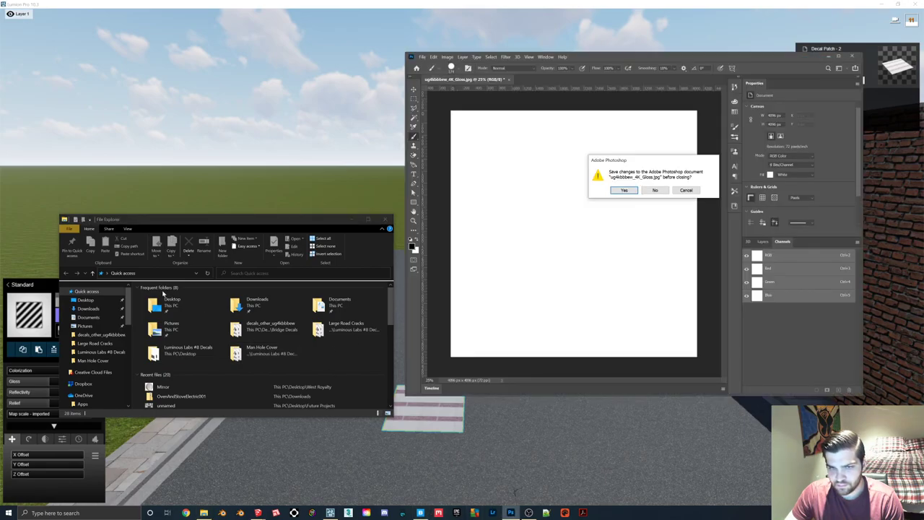
left_click(85, 300)
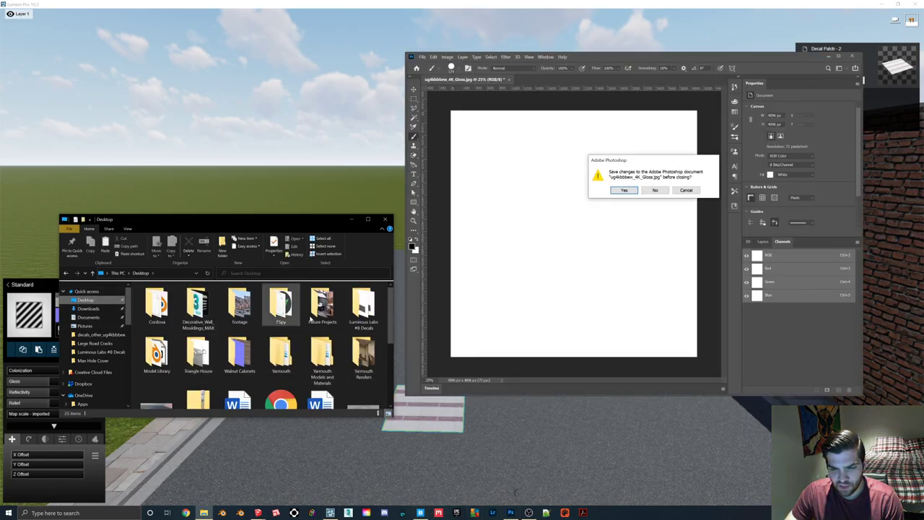
double_click(364, 306)
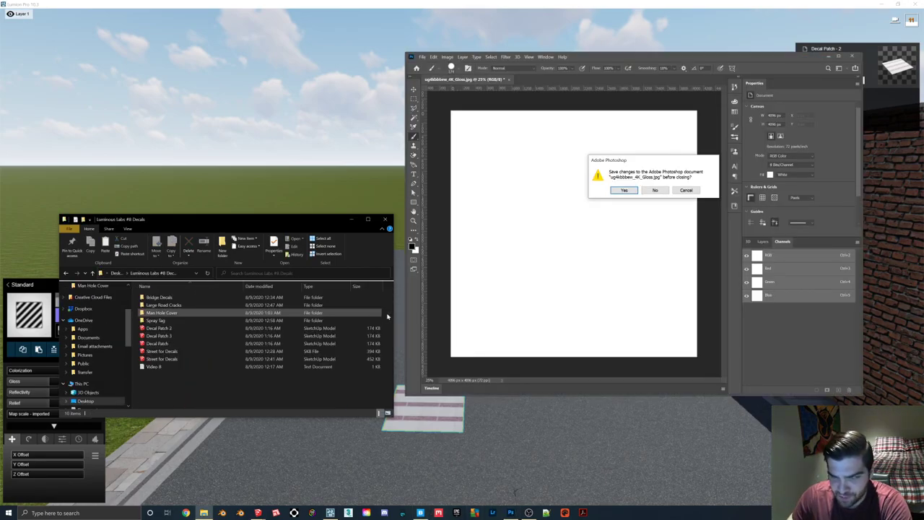
Step: Close the ug4kbbbew_4K_Gloss.jpg document in Photoshop without saving its changes
left_click(685, 190)
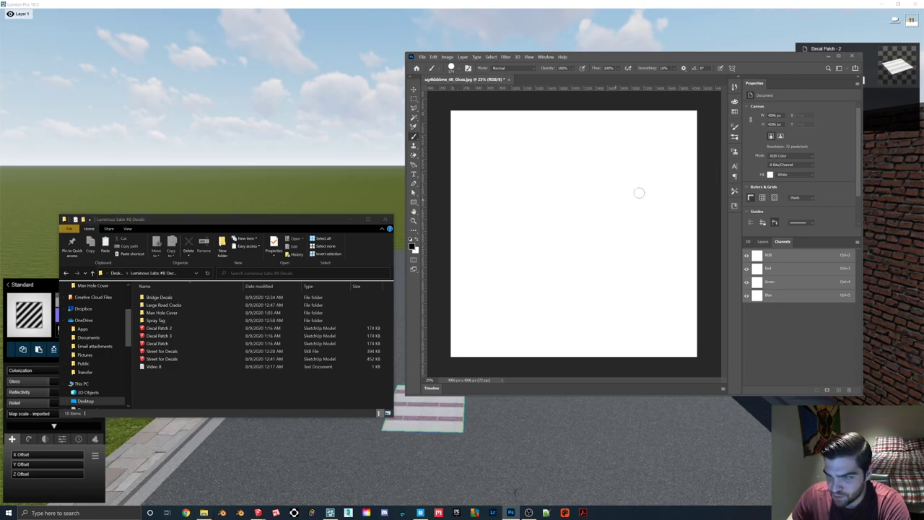
left_click(507, 79)
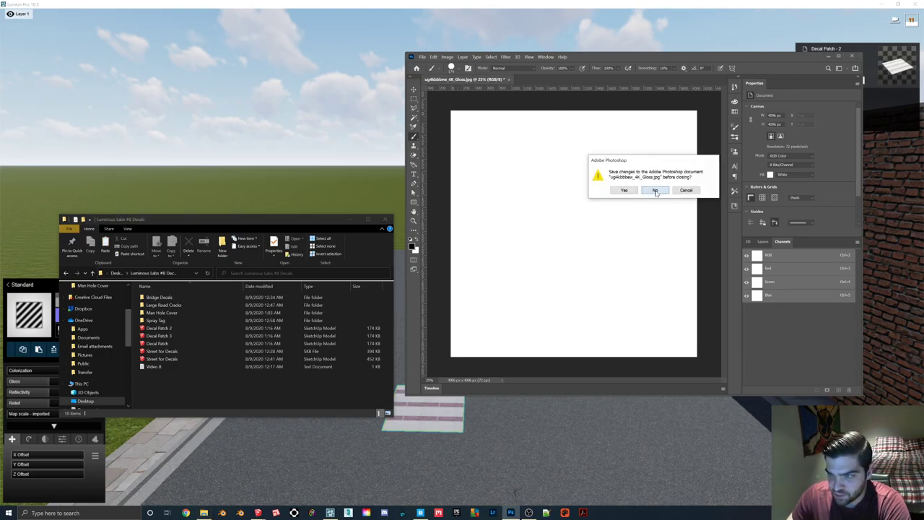
left_click(654, 191)
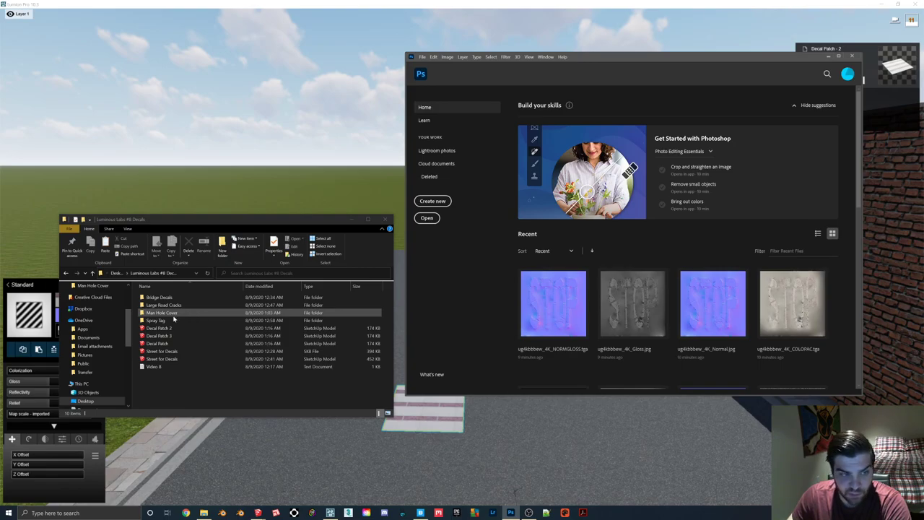
Step: Open tarmac_covered_manhole_cover_Base_Color and tarmac_covered_manhole_cover_Opacity from the Man Hole Cover folder in Photoshop
double_click(174, 317)
left_click_drag(176, 306, 473, 303)
double_click(213, 336)
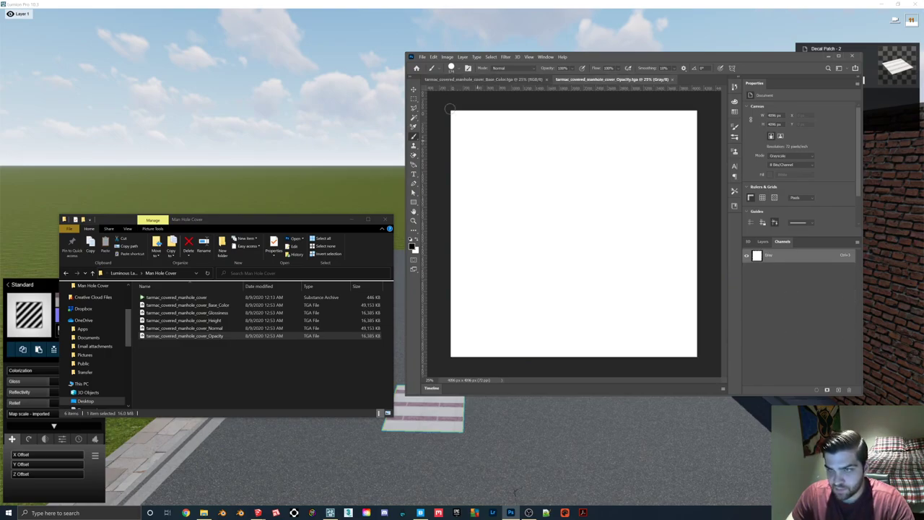
Step: Add an alpha channel to the manhole cover base color image and paste the opacity map into it
left_click(459, 79)
left_click(838, 391)
key("ctrl+v")
left_click(746, 256)
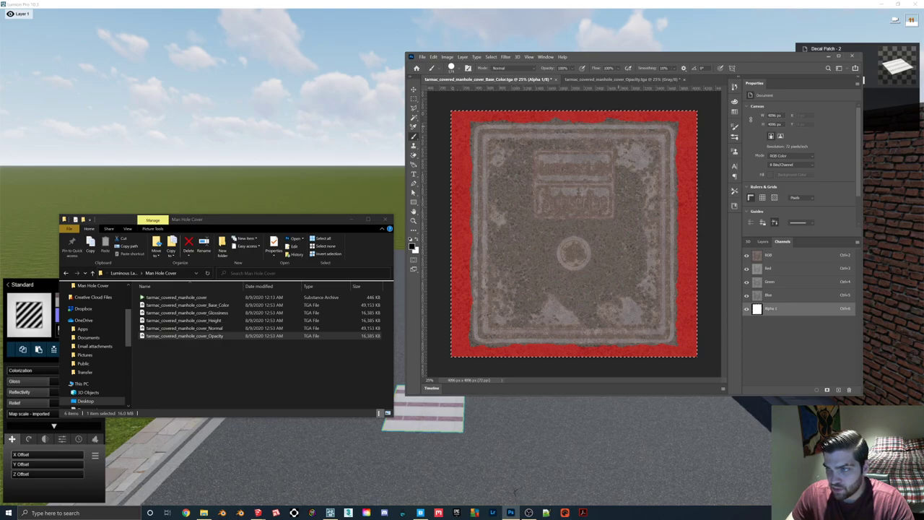
Step: Save the combined image as the Targa file tarmac_covered_manhole_cover_ColorOPAC at 32 bits/pixel in the Man Hole Cover folder
left_click(422, 56)
left_click(438, 134)
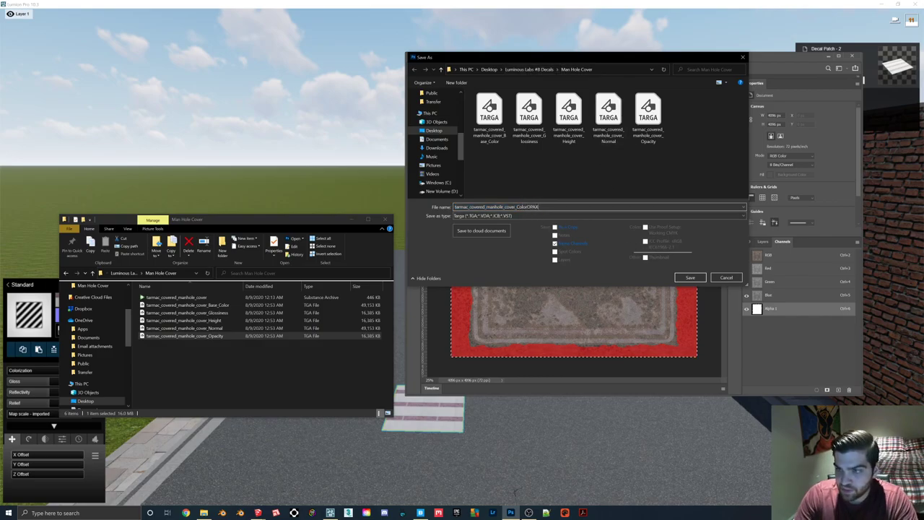
key("Return")
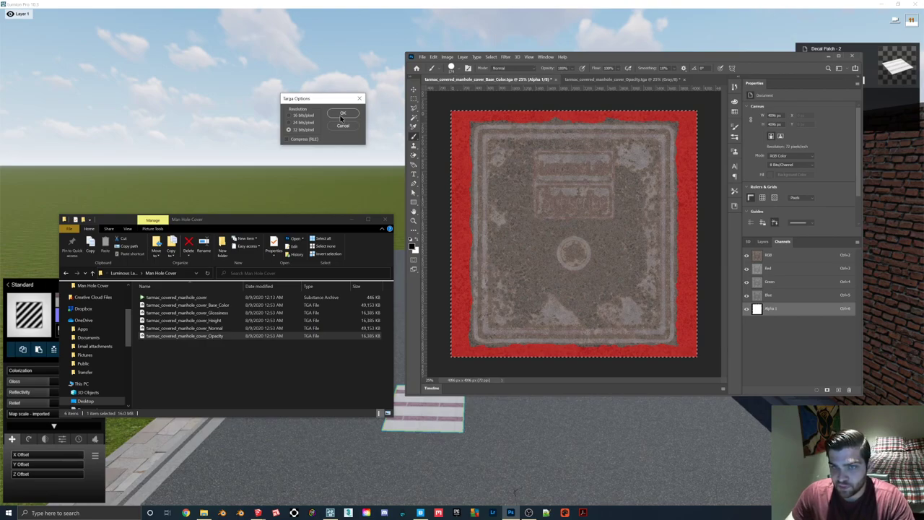
left_click(342, 114)
Step: Close the manhole cover color and opacity documents, discarding the changes to the opacity map
left_click(553, 79)
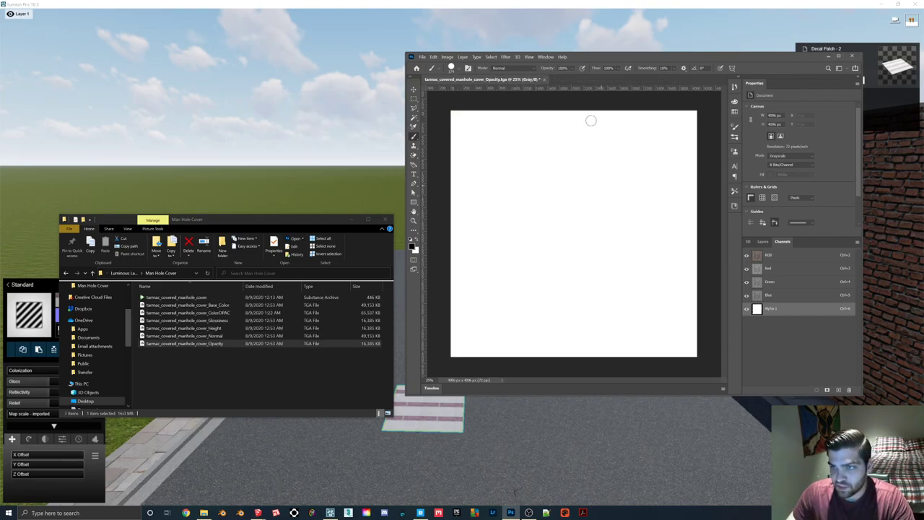
left_click(544, 81)
left_click(653, 191)
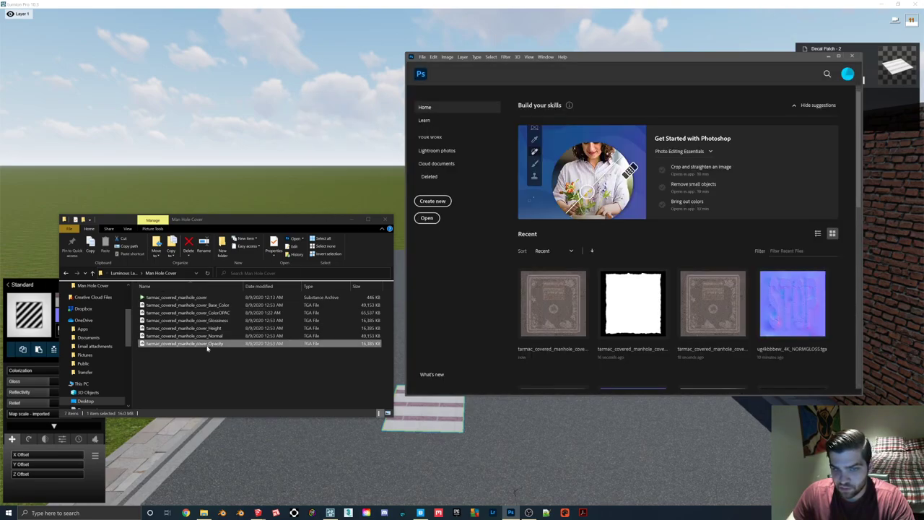
Step: Open tarmac_covered_manhole_cover_Normal and tarmac_covered_manhole_cover_Glossiness from the Man Hole Cover folder in Photoshop
left_click_drag(219, 336, 439, 311)
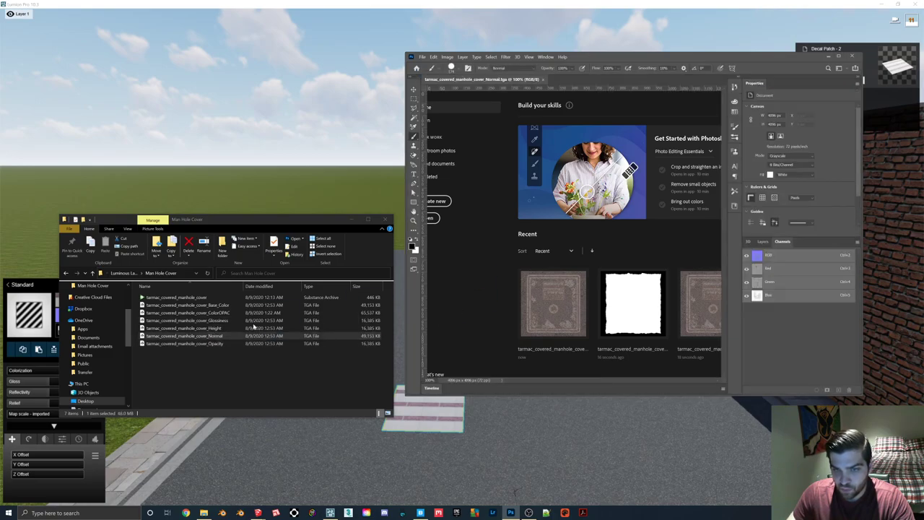
left_click_drag(258, 329, 351, 337)
left_click_drag(785, 341, 784, 339)
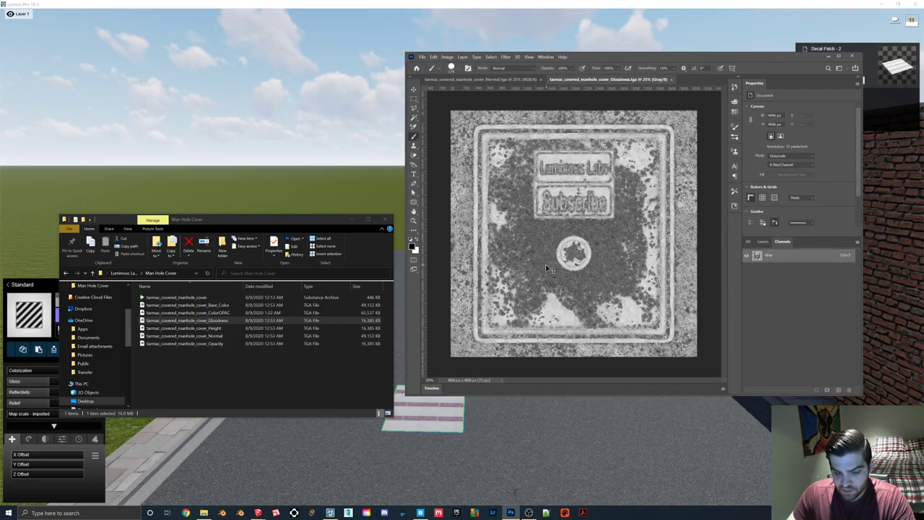
Step: Move the glossiness image into a new alpha channel of the manhole cover normal map and show the RGB channels
key("ctrl+x")
left_click(495, 80)
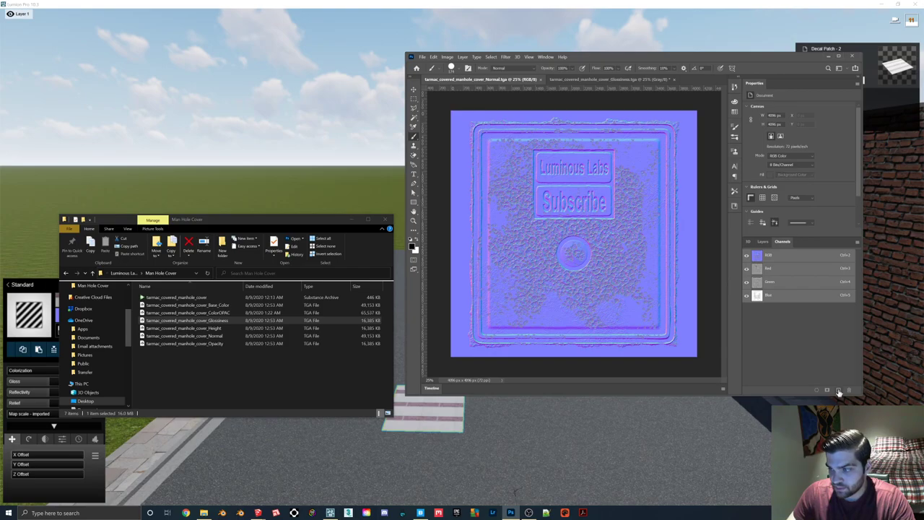
left_click(838, 390)
key("ctrl+v")
left_click(747, 255)
Step: Save the combined image as the Targa file tarmac_covered_manhole_cover_NormalGLOSS in the Man Hole Cover folder
left_click(422, 57)
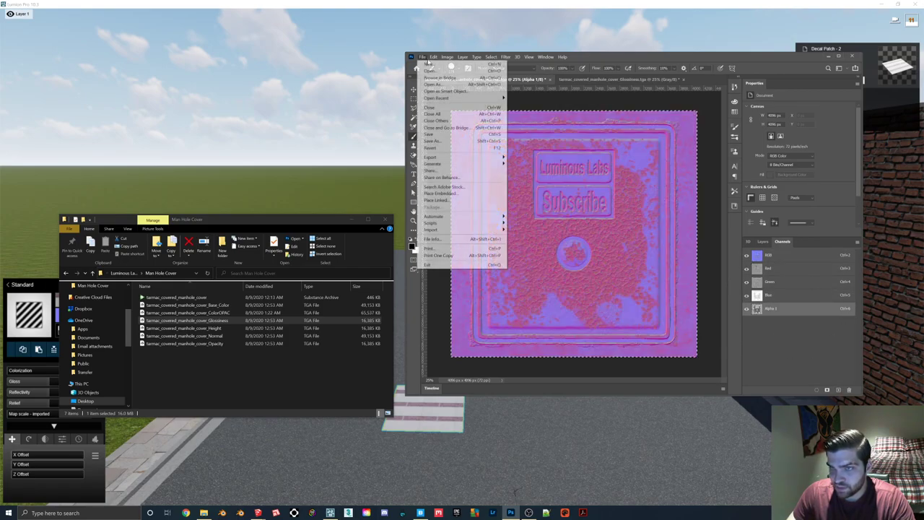
left_click(433, 140)
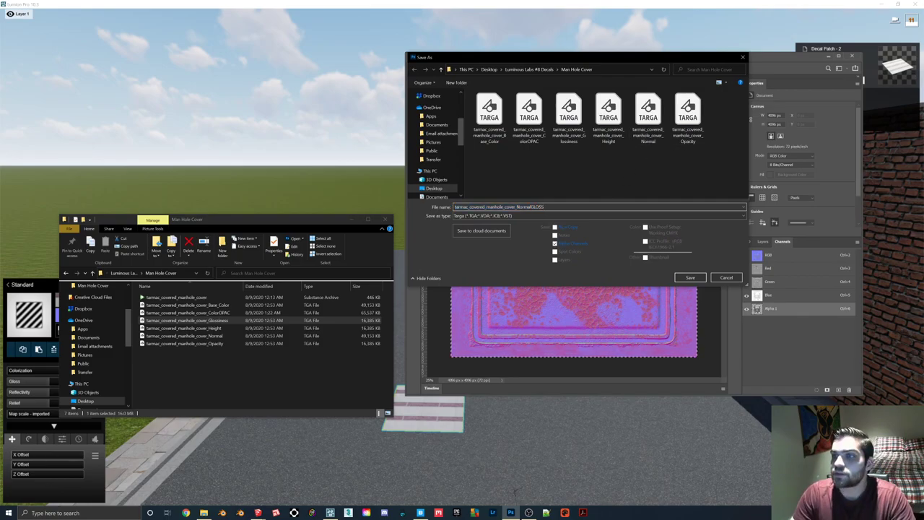
key("Return")
key("Return")
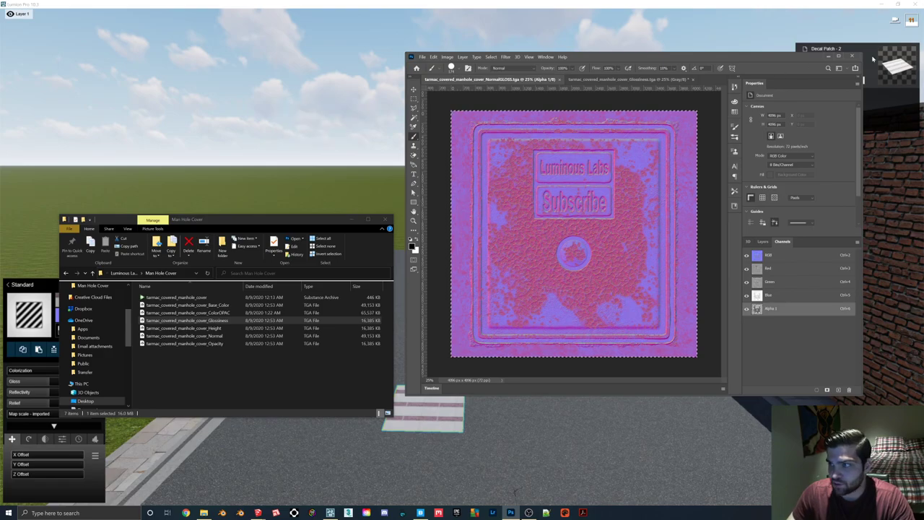
Step: Return to Lumion and load tarmac_covered_manhole_cover_ColorOPAC from the Man Hole Cover folder as the decal patch's color map
left_click(828, 57)
left_click(354, 219)
right_click_drag(353, 223, 325, 319)
key("w")
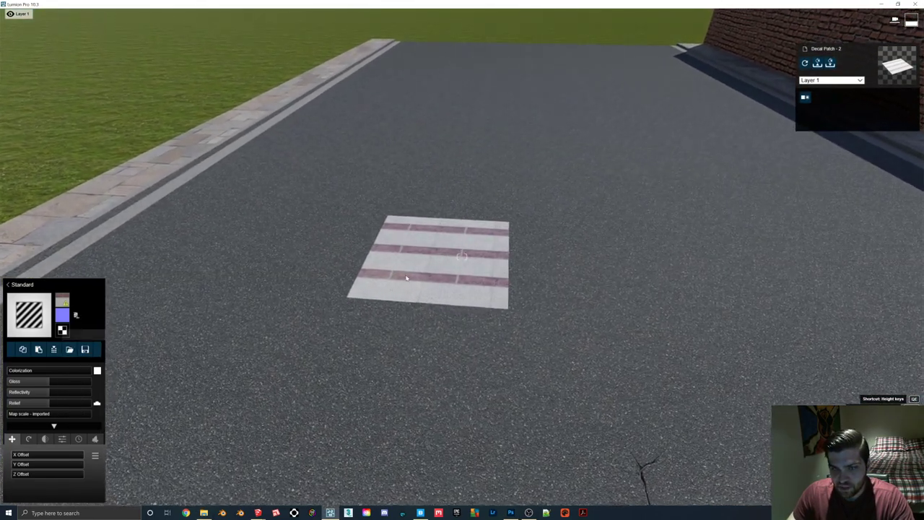
left_click(61, 300)
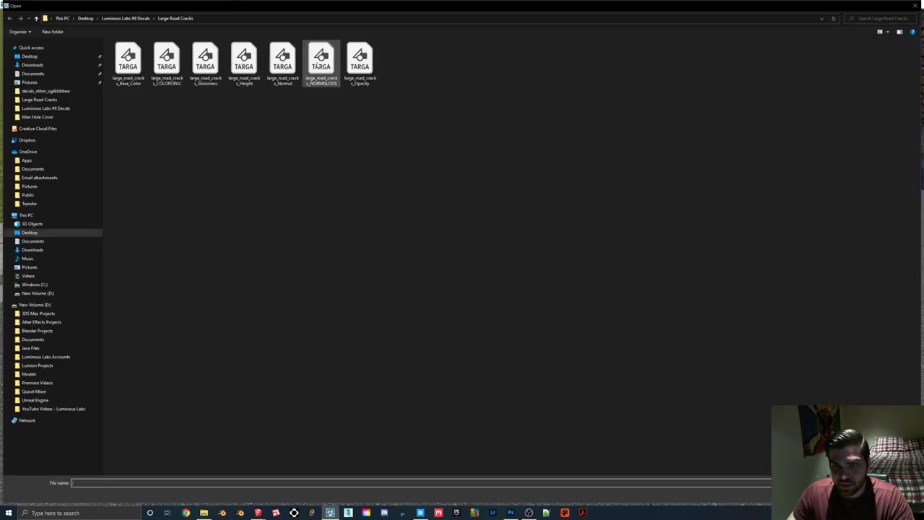
left_click(165, 67)
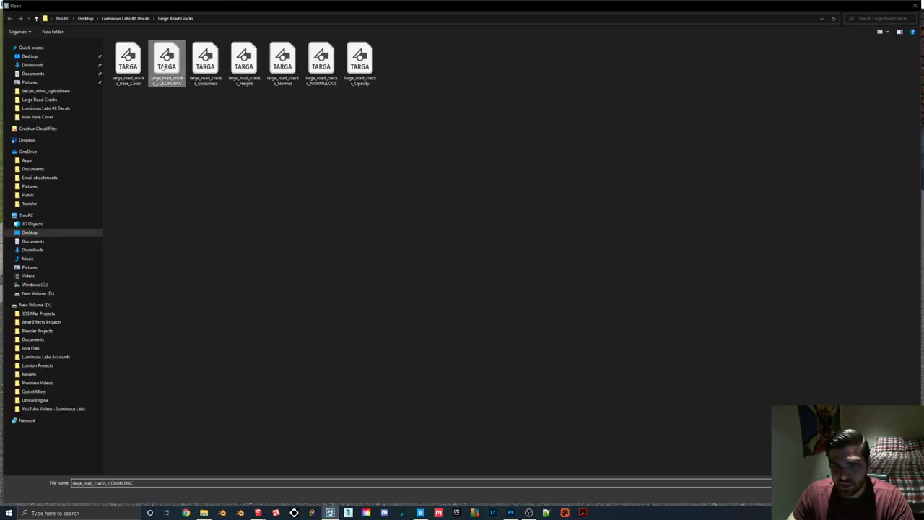
left_click(126, 18)
double_click(163, 66)
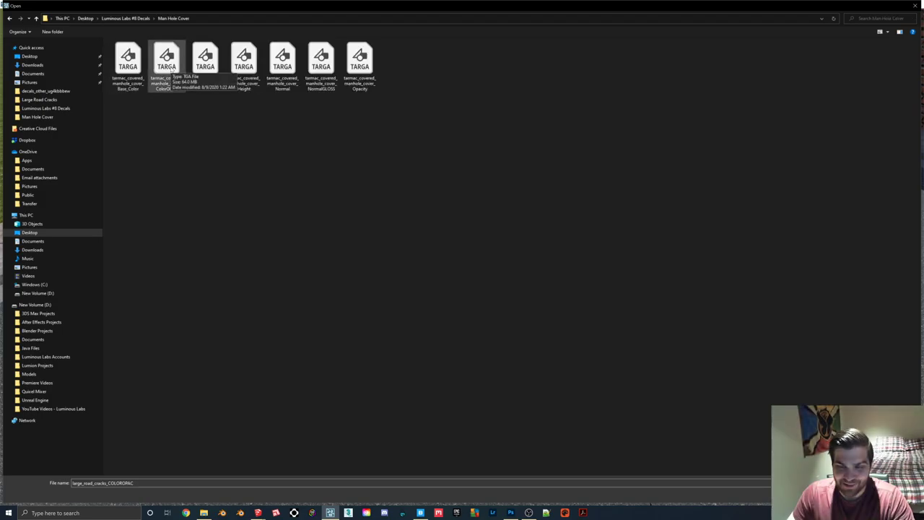
double_click(174, 67)
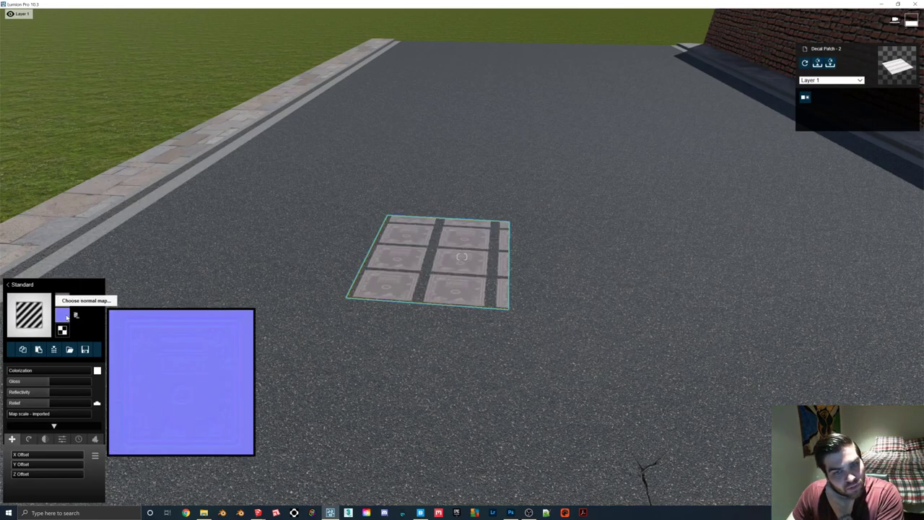
Step: Load tarmac_covered_manhole_cover_NormalGLOSS as the decal patch's normal map and save the material changes
left_click(63, 315)
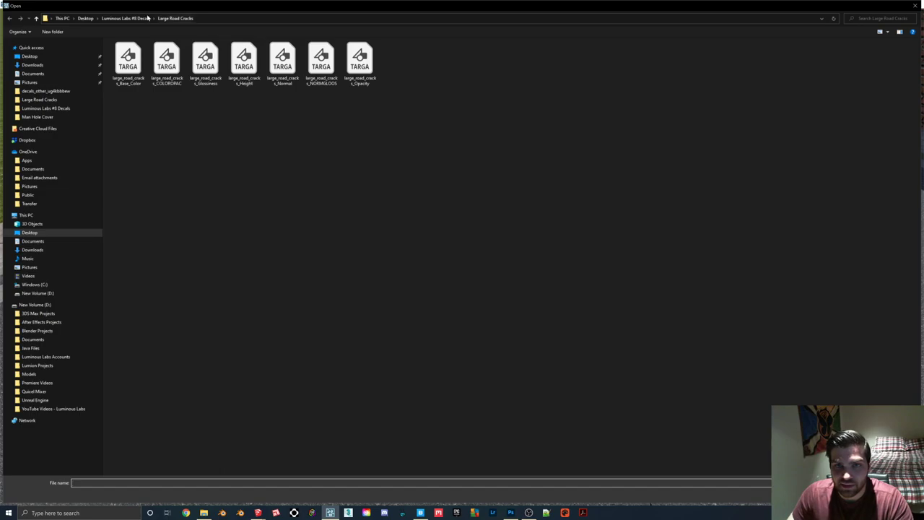
left_click(149, 17)
double_click(181, 66)
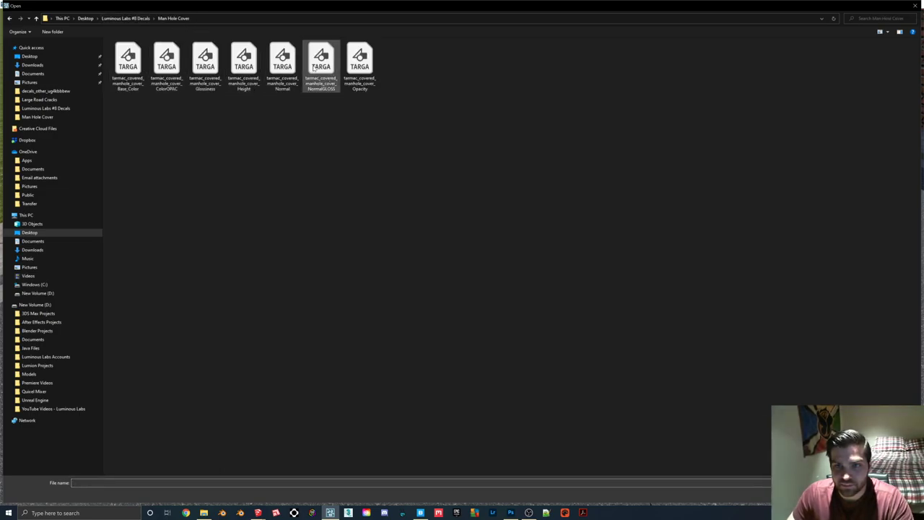
double_click(315, 67)
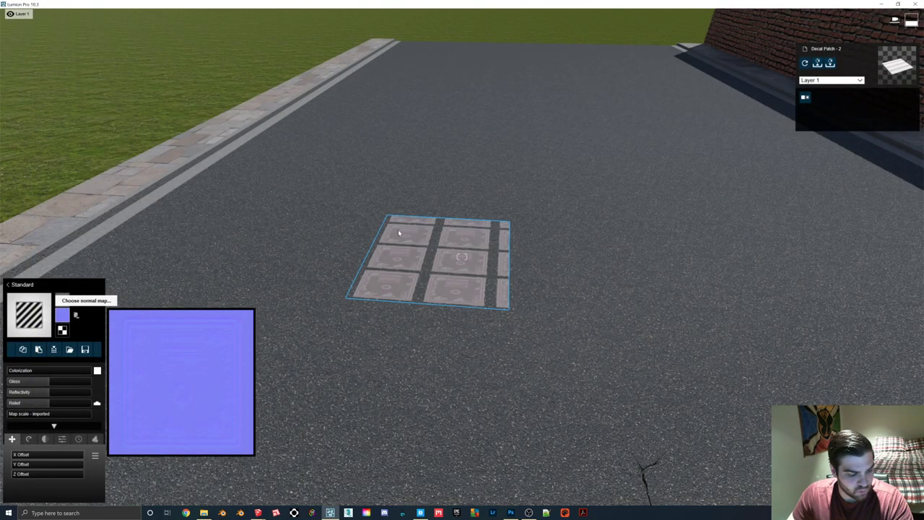
key("w")
right_click_drag(441, 244, 445, 219)
key("s")
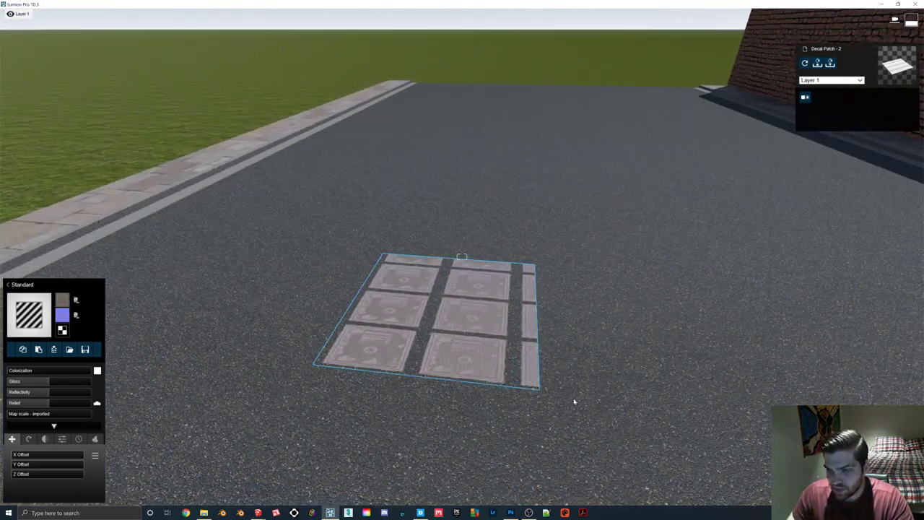
left_click(573, 400)
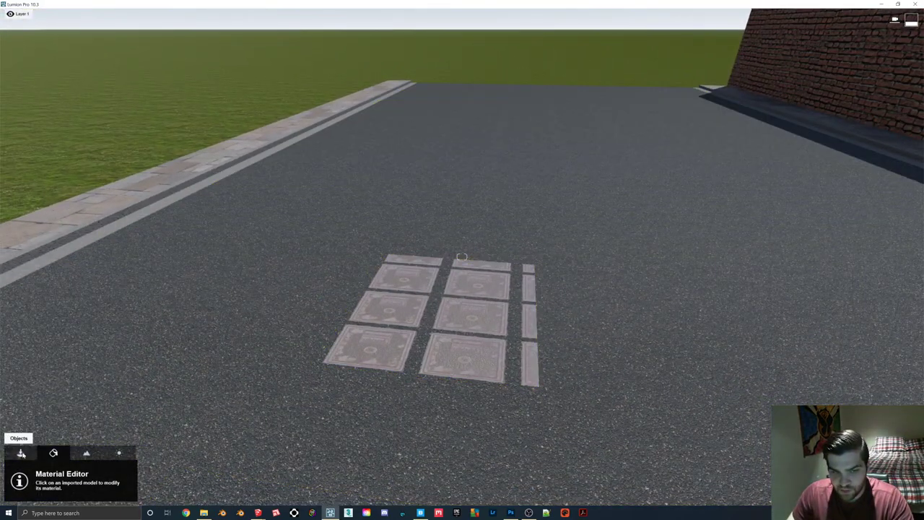
Step: Enlarge the manhole cover decal patch on the road
left_click(21, 453)
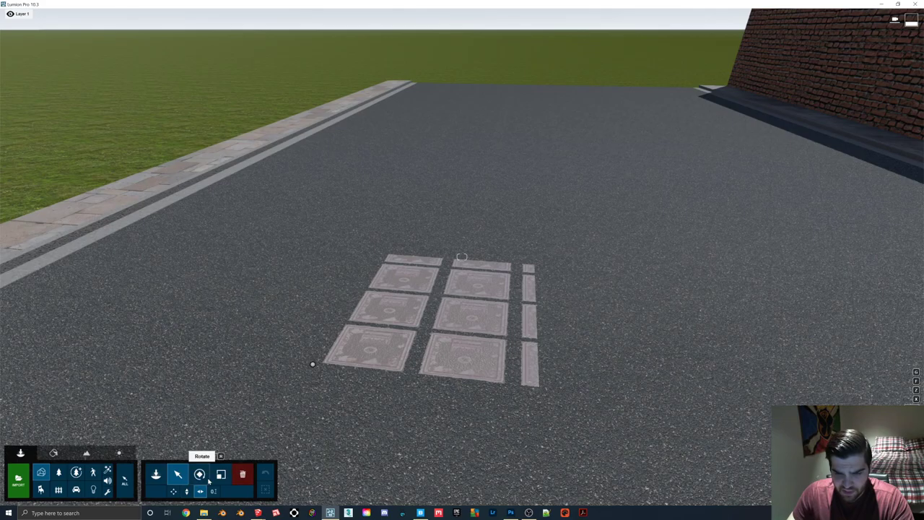
left_click_drag(313, 363, 357, 327)
key("q")
right_click_drag(358, 327, 414, 321)
key("e")
key("s")
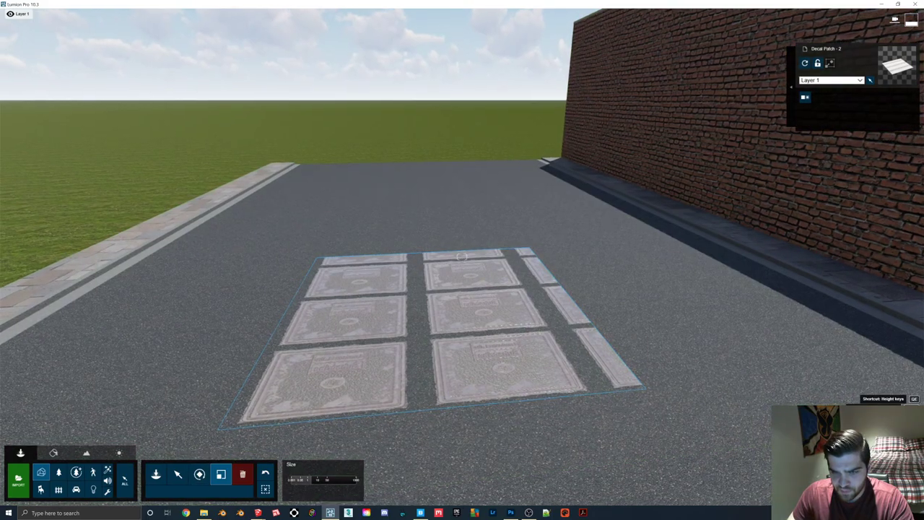
key("w")
left_click_drag(206, 411, 177, 412)
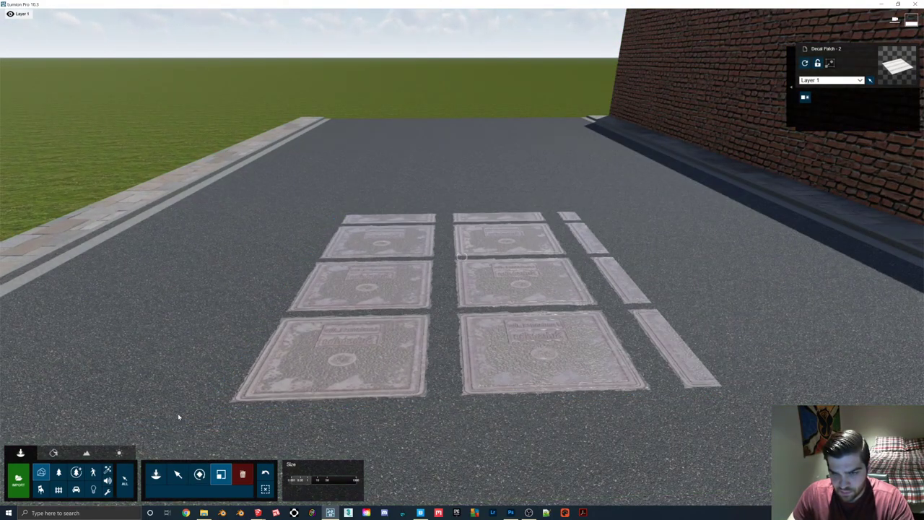
Step: Examine the tiled manhole cover decal on the road from several distances and angles
key("w")
right_click_drag(378, 292, 344, 359)
key("s")
key("w")
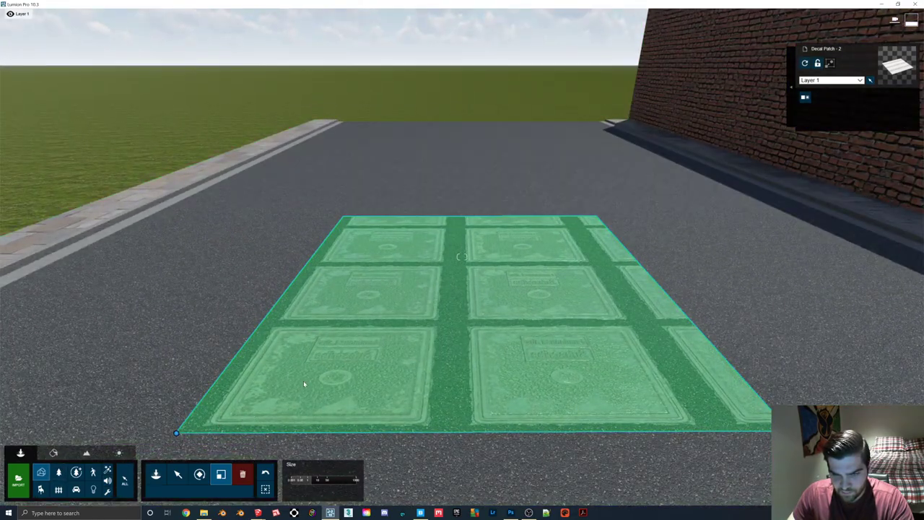
key("s")
right_click_drag(358, 320, 344, 327)
key("w")
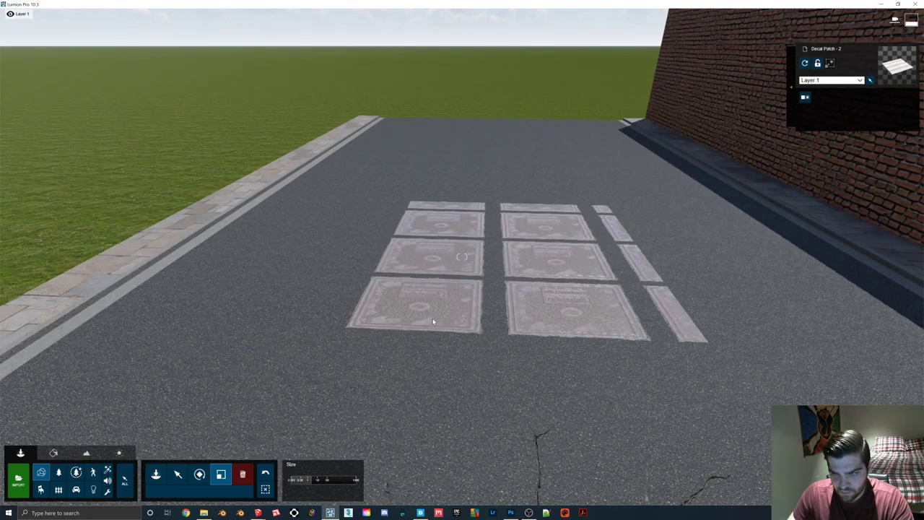
right_click_drag(433, 321, 454, 311)
left_click_drag(305, 351, 176, 438)
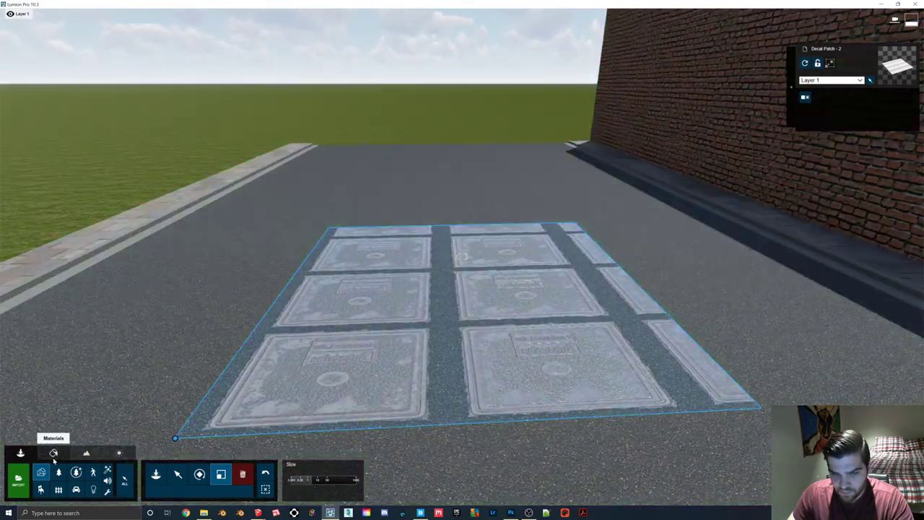
Step: Scale the patch material's map so one manhole cover fills it, rotate the texture's heading until the lettering is upright, and save
left_click(53, 455)
left_click(446, 340)
left_click_drag(14, 416, 135, 391)
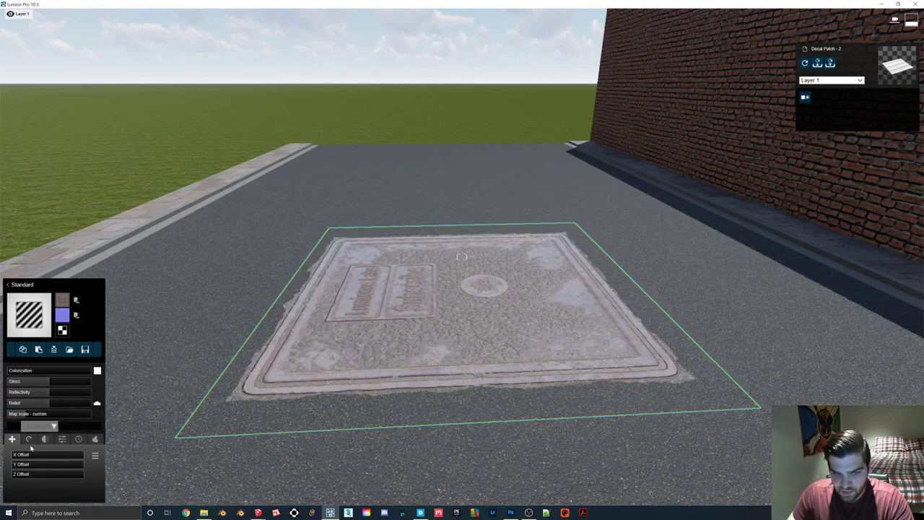
left_click_drag(32, 453, 31, 457)
key("s")
right_click_drag(173, 442, 202, 491)
left_click(897, 493)
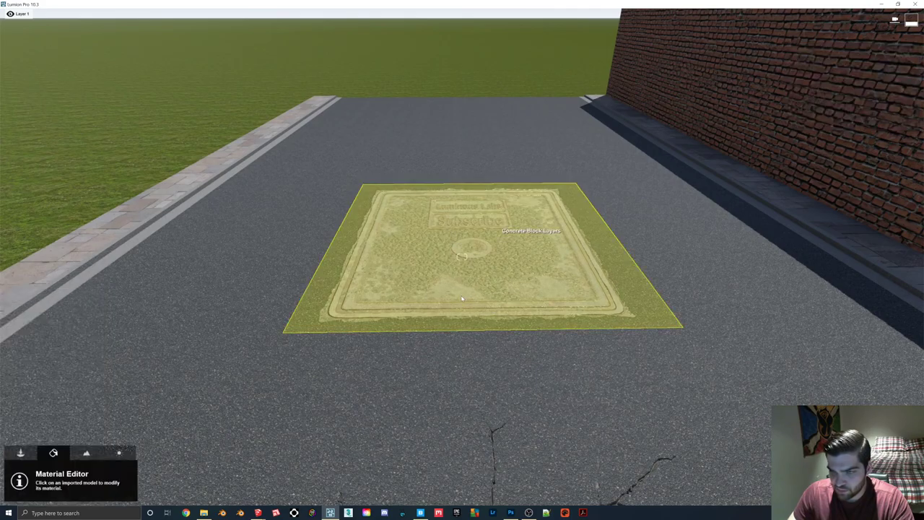
Step: Scale the manhole cover patch down to a smaller size on the road
left_click(20, 452)
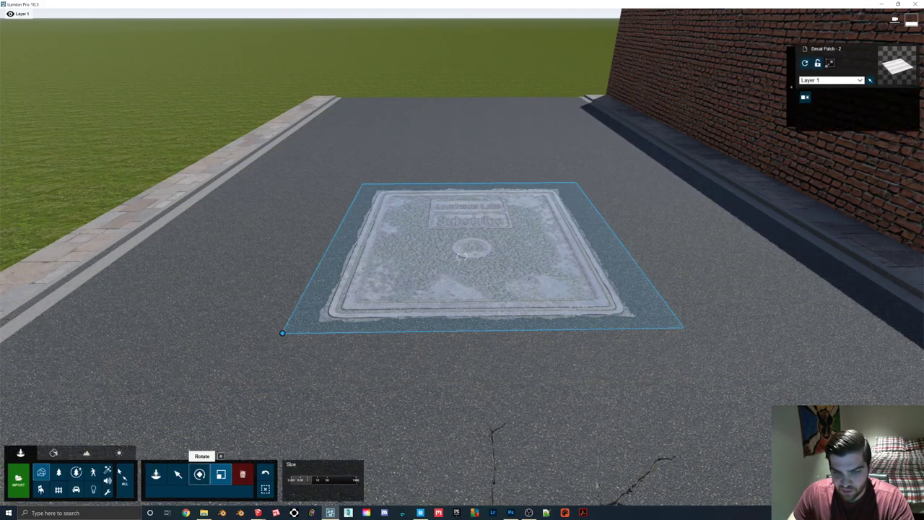
left_click_drag(284, 332, 333, 322)
left_click(178, 473)
Step: Load the manhole cover's Height texture from the Man Hole Cover folder as the patch material's displacement map
left_click(54, 452)
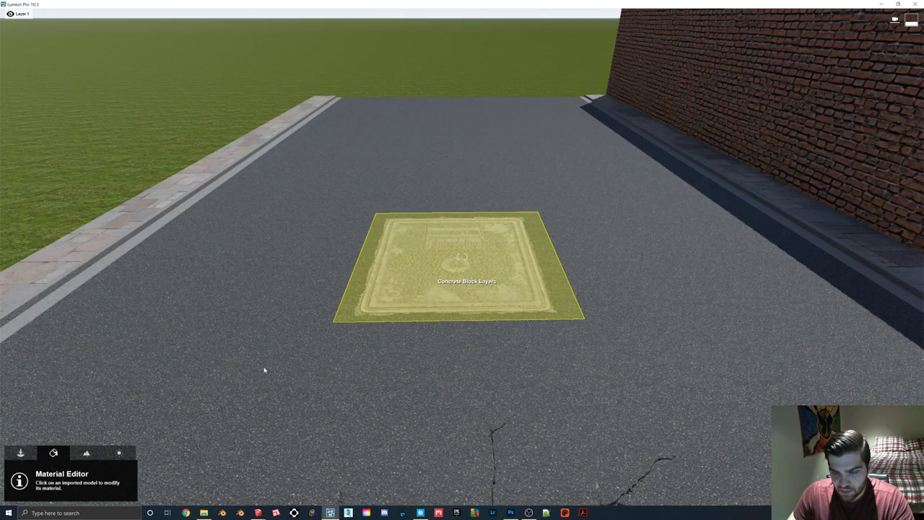
left_click(264, 371)
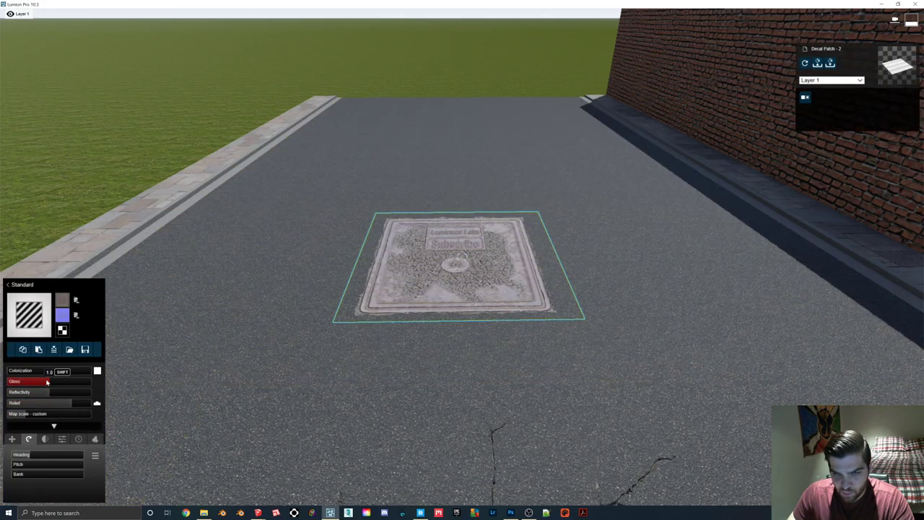
left_click(62, 315)
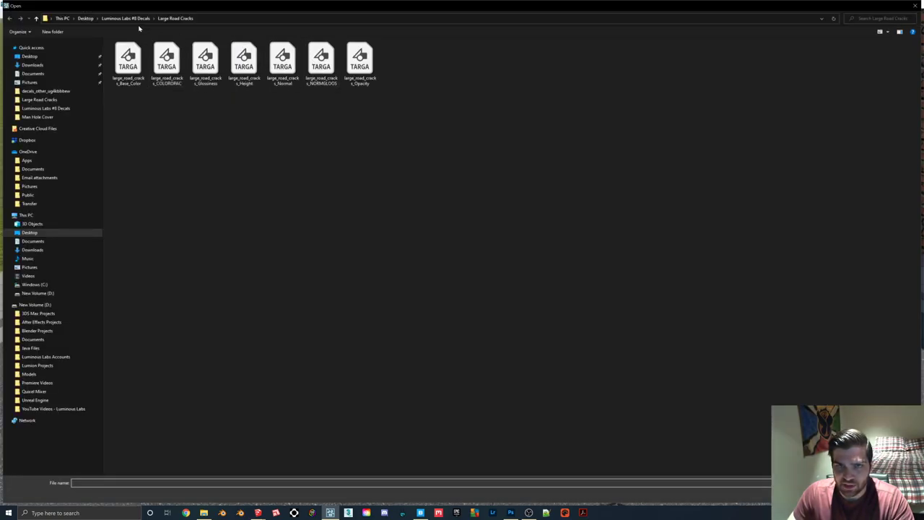
left_click(127, 18)
double_click(133, 67)
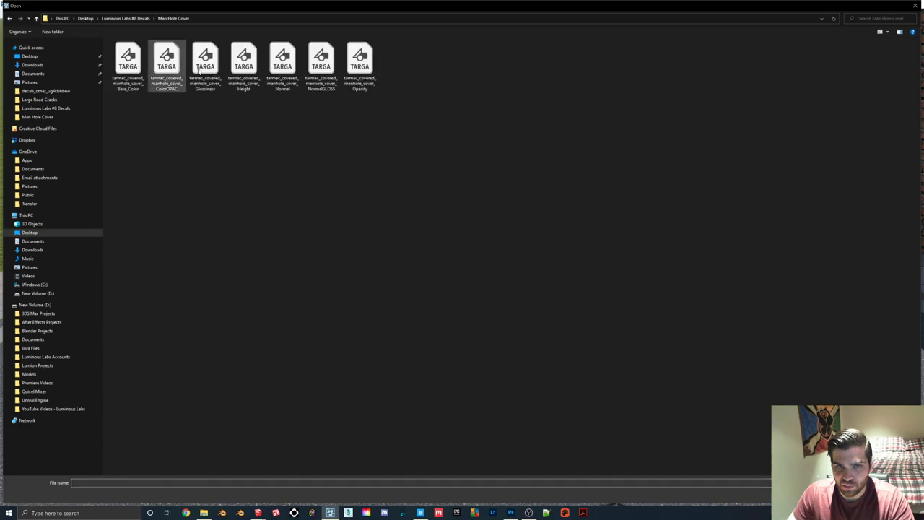
double_click(243, 64)
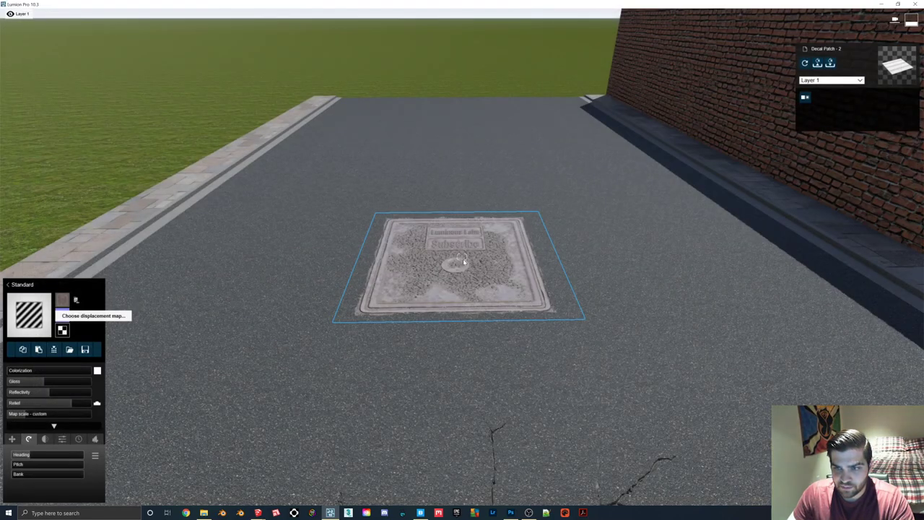
Step: Add a slight amount of displacement to the manhole cover material and save the changes
key("w")
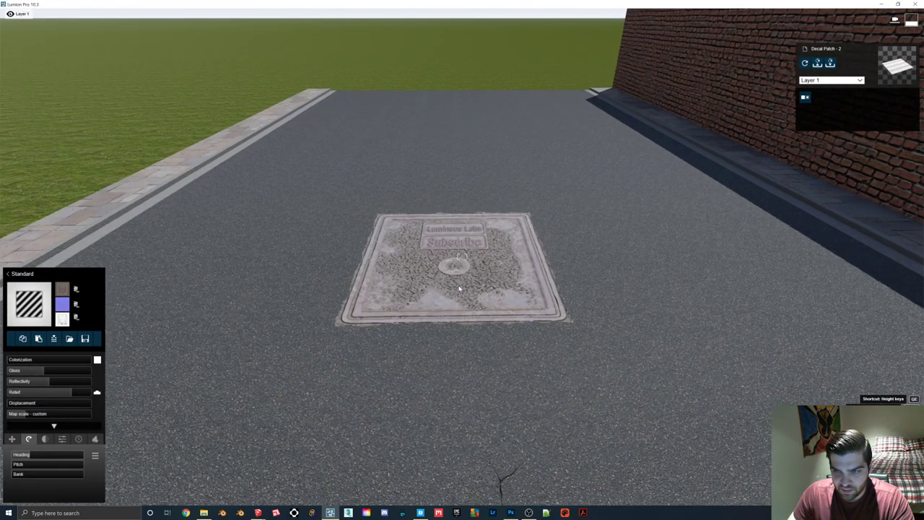
mouse_move(10, 405)
left_mouse_down()
mouse_move(234, 409)
mouse_move(24, 404)
left_mouse_up()
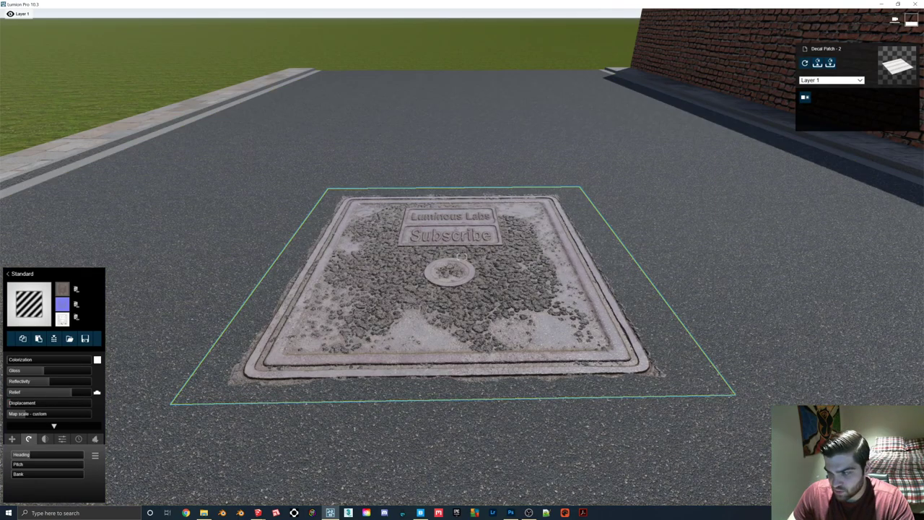
left_click(882, 487)
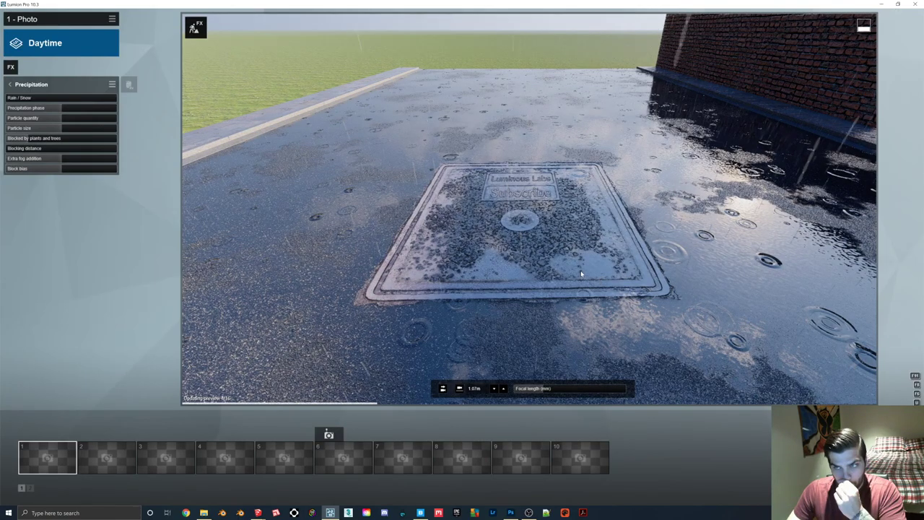
Step: Remove the Precipitation effect from the Daytime photo and reframe the view on the manhole cover
left_click(10, 85)
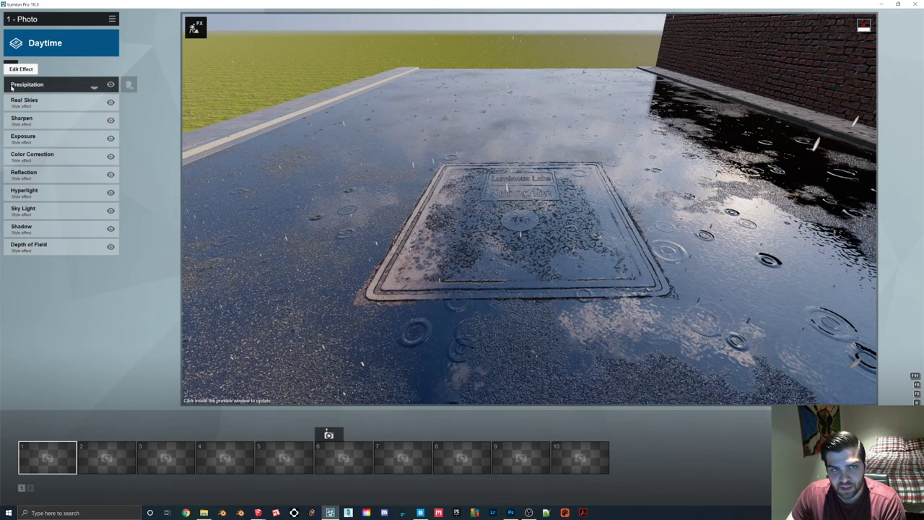
left_click(129, 84)
scroll(470, 210, "down", 2)
right_click_drag(470, 210, 536, 237)
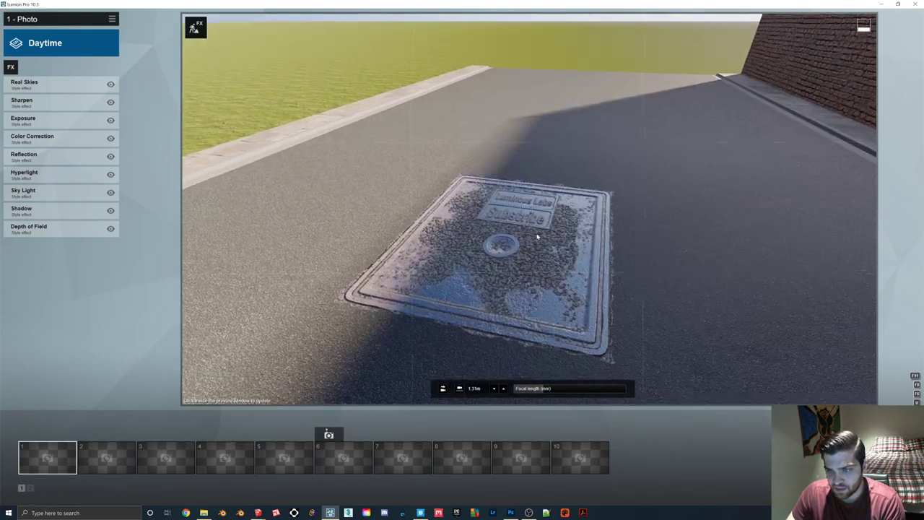
Step: Adjust the Real Skies heading to relight the manhole cover, and check the road material in the Material Editor
left_click(45, 90)
mouse_move(63, 129)
left_mouse_down()
mouse_move(29, 127)
mouse_move(62, 129)
mouse_move(29, 128)
mouse_move(54, 128)
mouse_move(31, 126)
mouse_move(44, 127)
left_mouse_up()
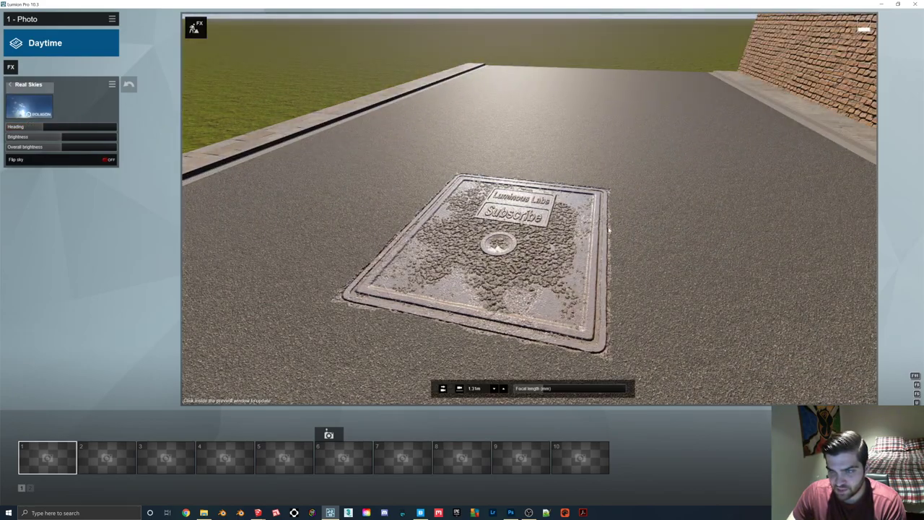
left_click(914, 431)
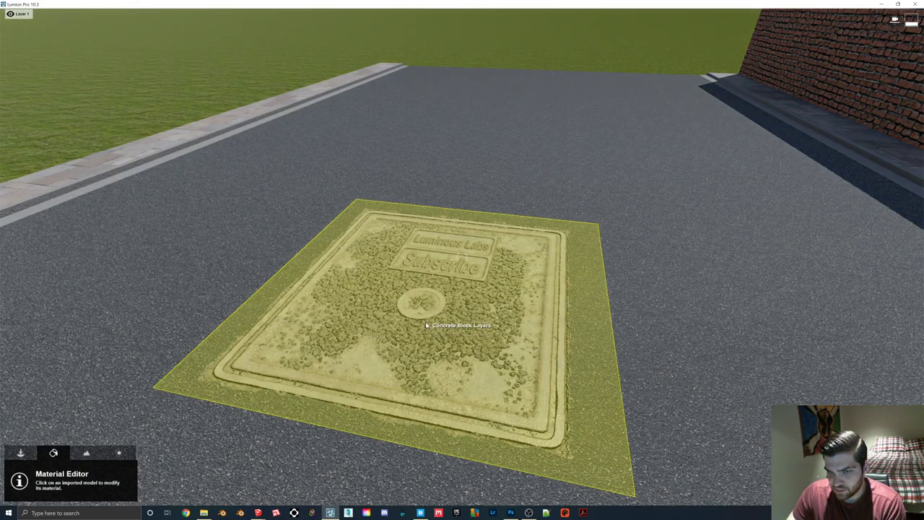
left_click(364, 367)
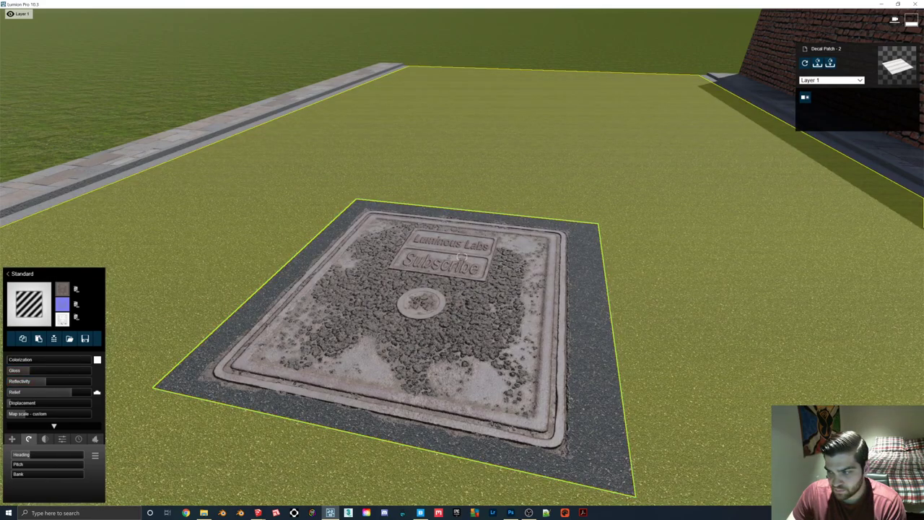
left_click(902, 491)
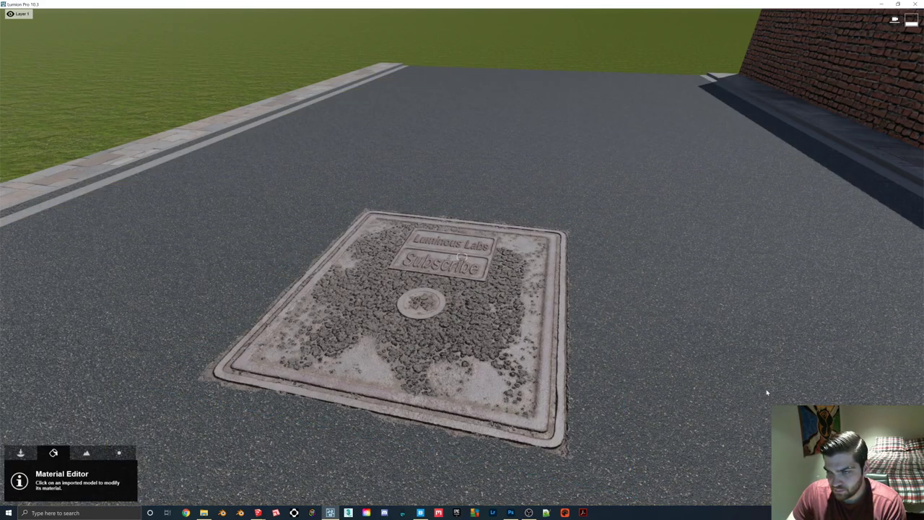
key("Escape")
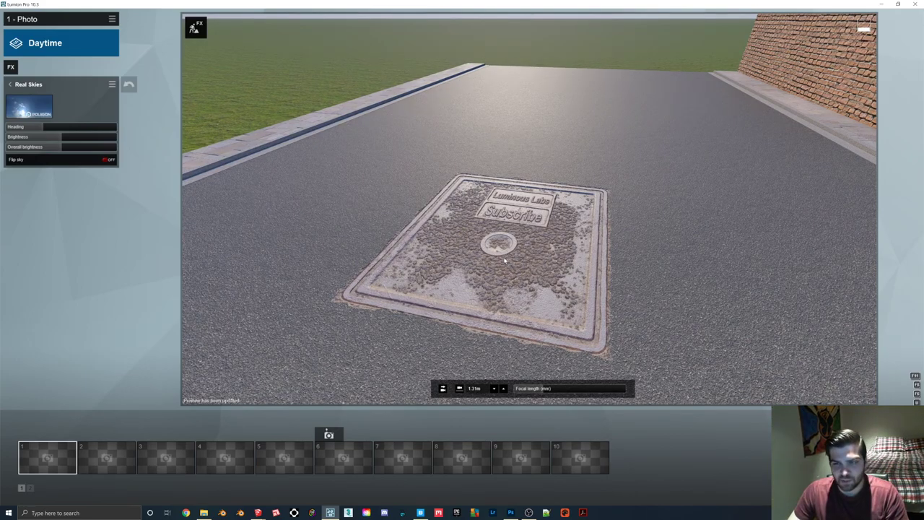
Step: Back away from the manhole cover and preview the whole road with its STOP marking and decals in Photo mode
left_click(913, 439)
key("s")
right_click_drag(585, 319, 623, 293)
key("s")
right_click_drag(543, 282, 570, 296)
key("w")
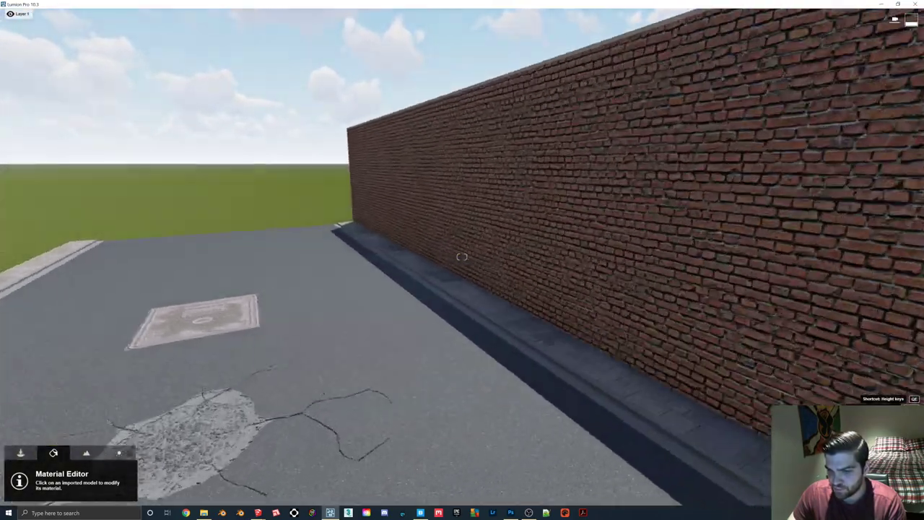
key("s")
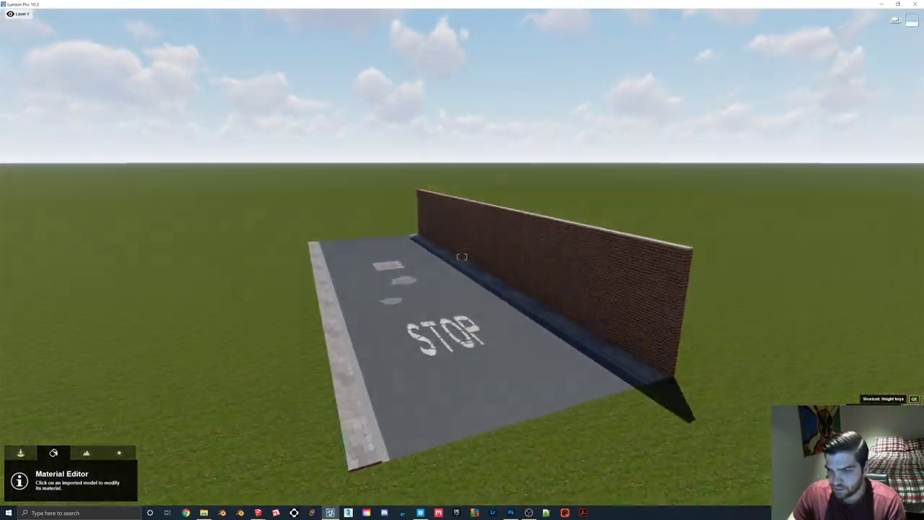
key("w")
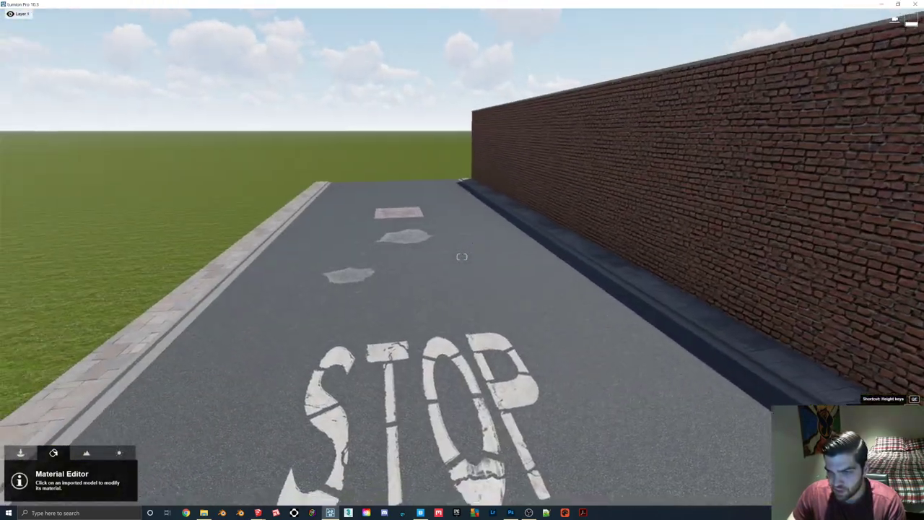
key("w")
key("s")
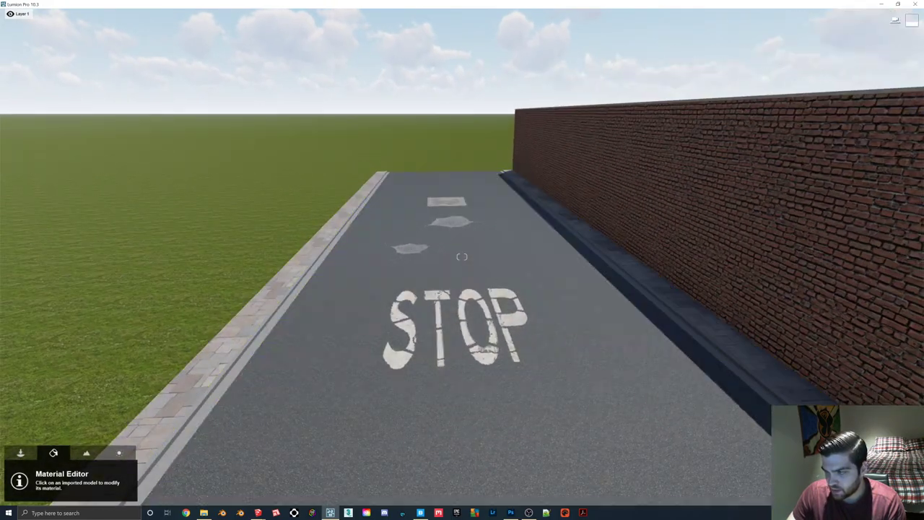
left_click(912, 437)
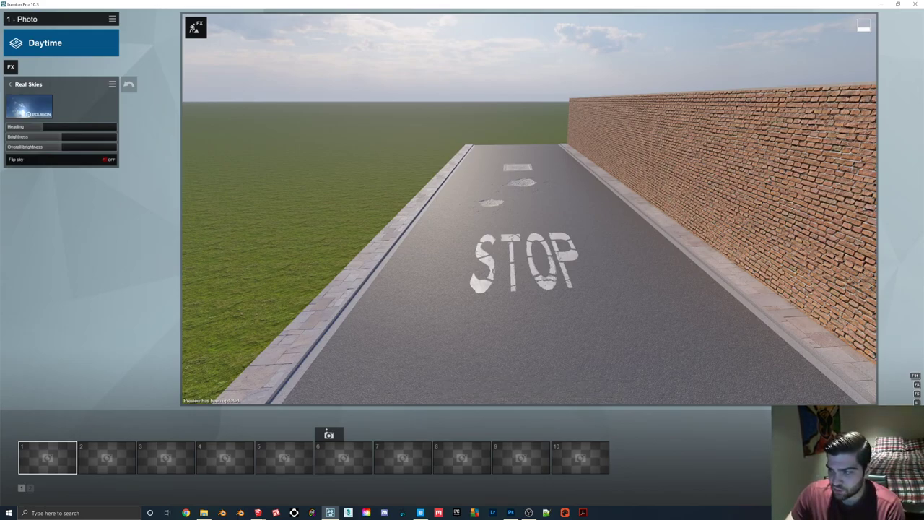
Step: Place a new instance of the imported Decal Patch - 1 model on the road beside the brick wall
left_click(911, 427)
key("w")
right_click_drag(482, 303, 581, 295)
key("s")
left_click(20, 452)
left_click(41, 473)
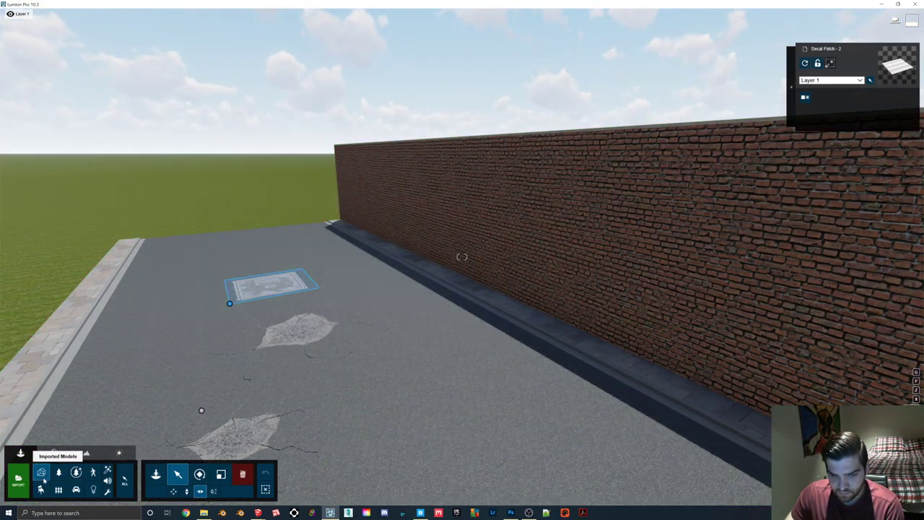
left_click(156, 473)
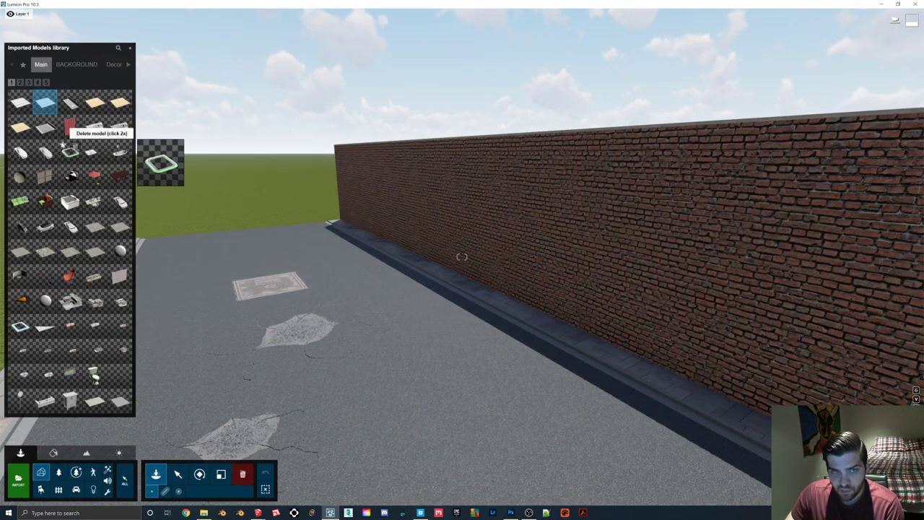
left_click(42, 108)
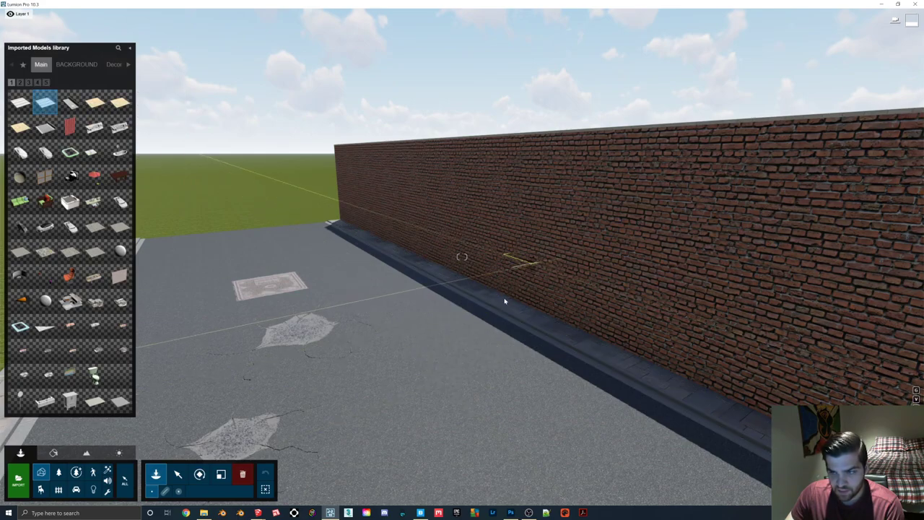
left_click(457, 347)
key("w")
right_click_drag(457, 347, 458, 350)
Step: Rotate the new decal patch upright and turn it parallel to the brick wall
left_click(199, 473)
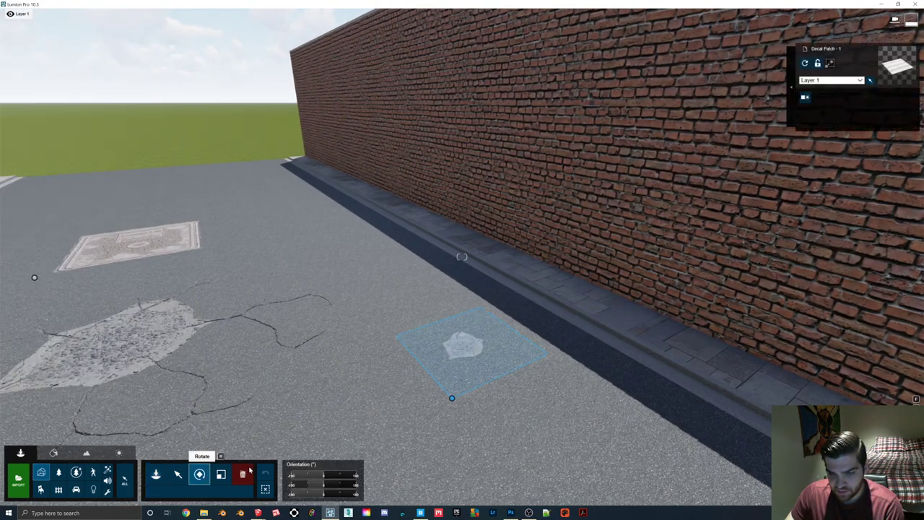
left_click_drag(326, 485, 341, 488)
left_click(341, 494)
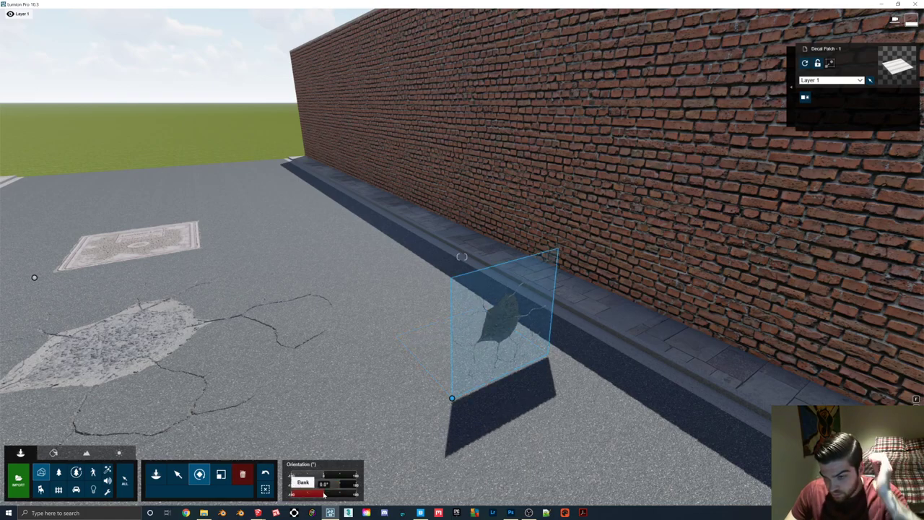
left_click_drag(341, 494, 308, 490)
Step: Move the upright decal patch across the sidewalk to the face of the brick wall
left_click(179, 474)
key("s")
left_click_drag(455, 358, 553, 277)
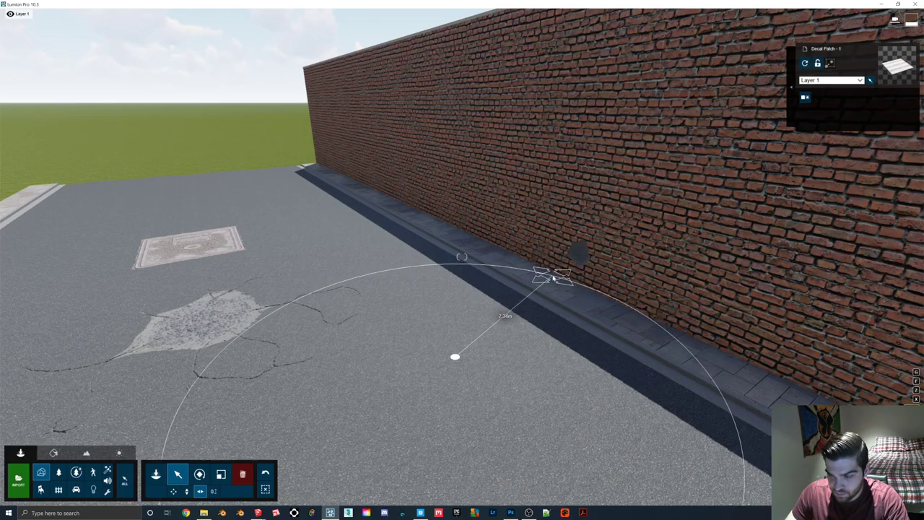
right_click_drag(553, 276, 447, 310)
key("w")
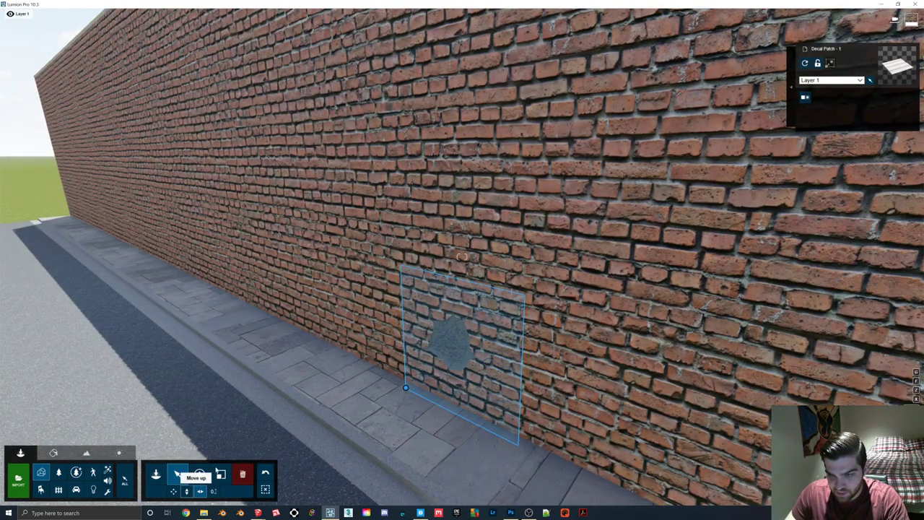
Step: Raise the decal patch partway up the brick wall and shift it horizontally against the bricks
left_click(188, 490)
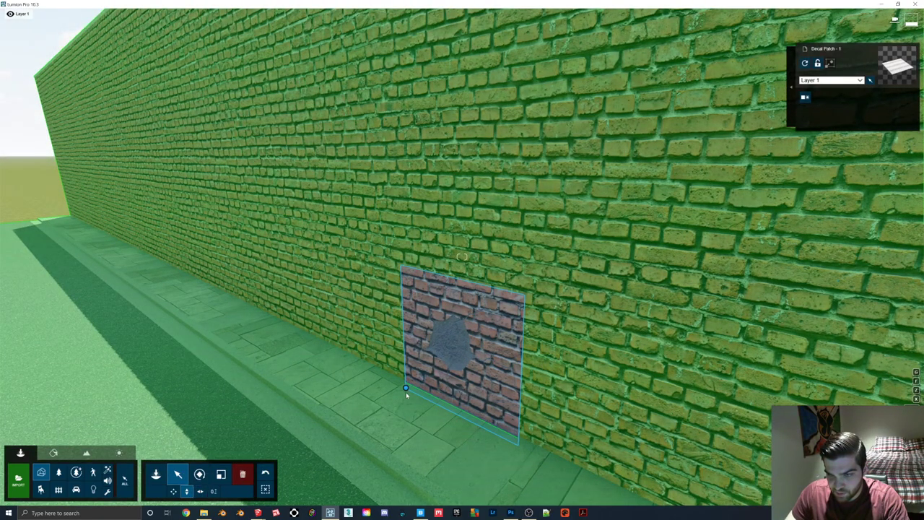
mouse_move(406, 388)
left_mouse_down()
mouse_move(412, 356)
mouse_move(414, 376)
left_mouse_up()
key("w")
right_click_drag(413, 375, 460, 336)
left_click(200, 490)
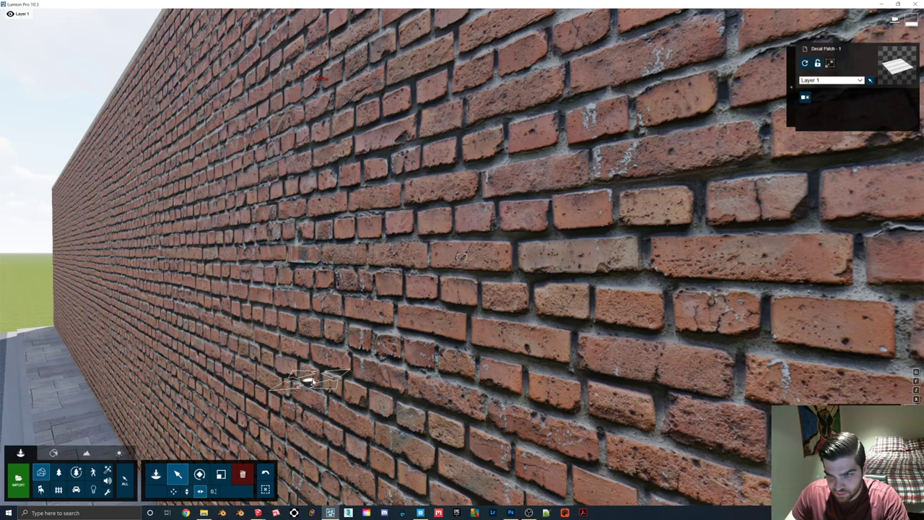
Step: Preview the cracked patch on the brick wall in Photo mode, and return to Build mode facing the wall
left_click(221, 474)
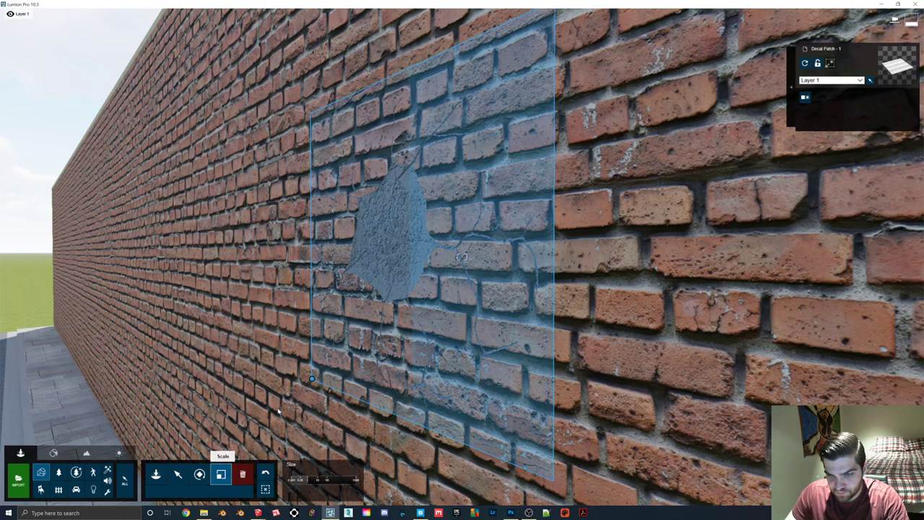
scroll(271, 413, "down", 3)
left_click_drag(363, 341, 373, 329)
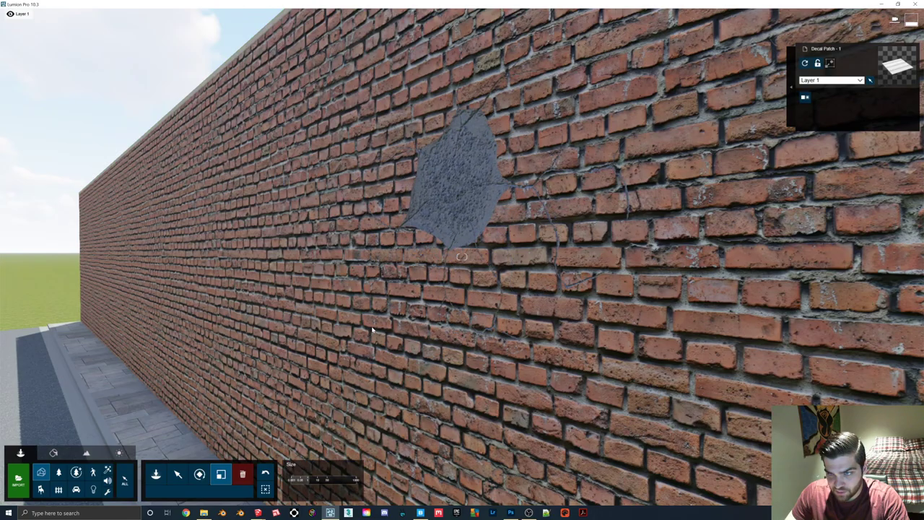
key("s")
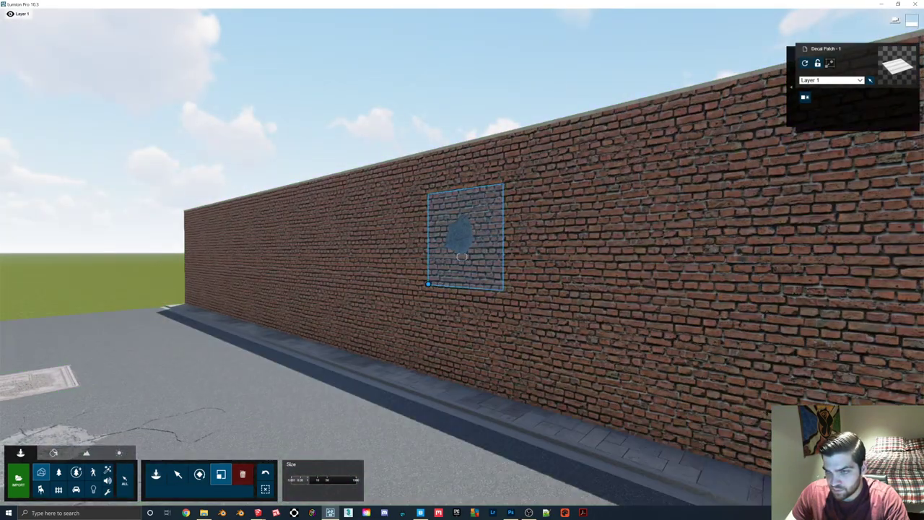
left_click(915, 441)
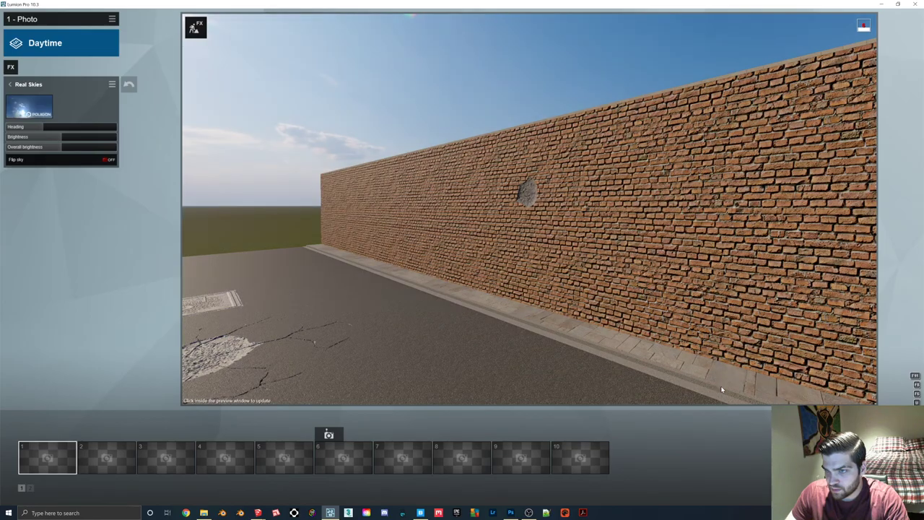
left_click(914, 428)
key("w")
right_click_drag(462, 306, 563, 318)
key("s")
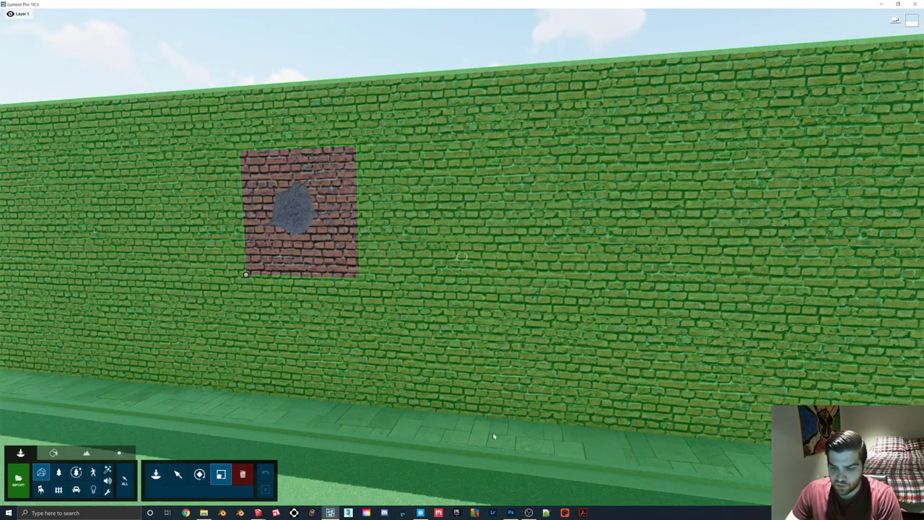
Step: Switch to File Explorer, go into the Spray Tag folder and open spray_paint_tag in Substance Player
left_click(204, 513)
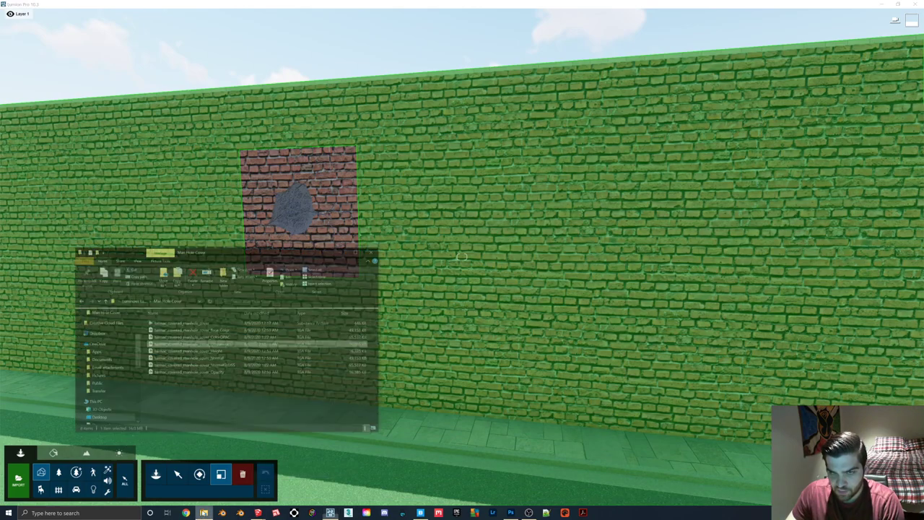
double_click(172, 321)
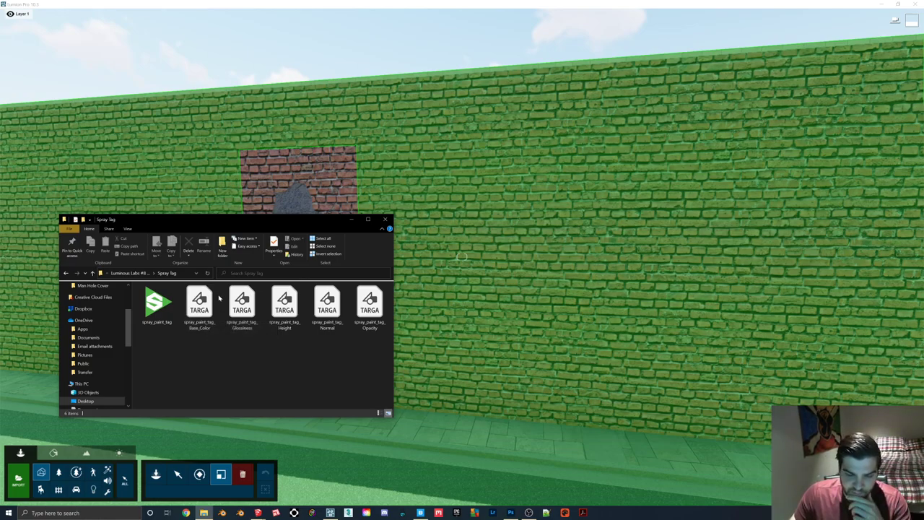
left_click(162, 302)
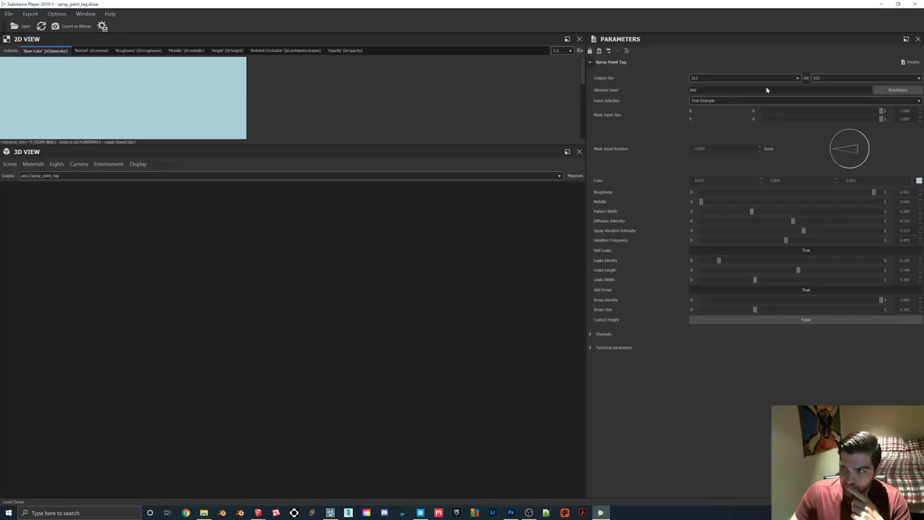
Step: Preview the spray paint tag's Cat Head, Scribble, Crown and Text Example input selections, and close Substance Player
left_click(701, 100)
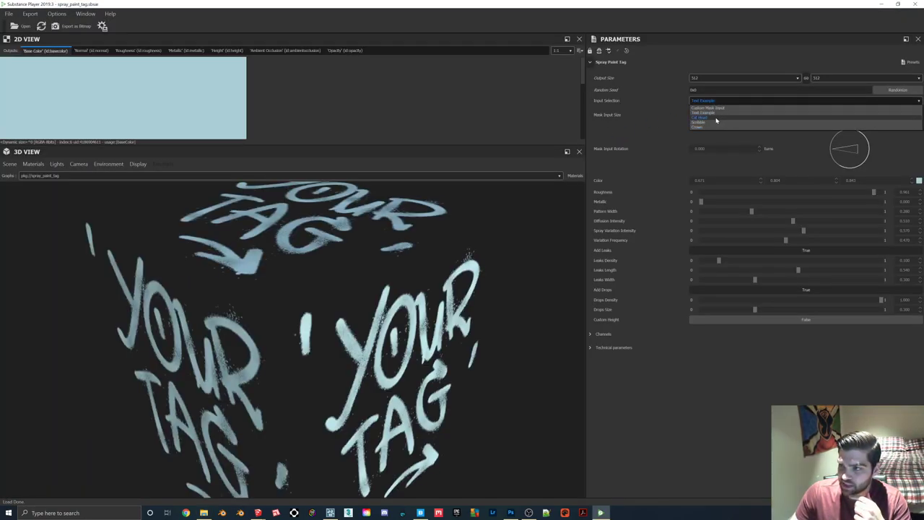
left_click(719, 120)
left_click_drag(347, 329, 314, 293)
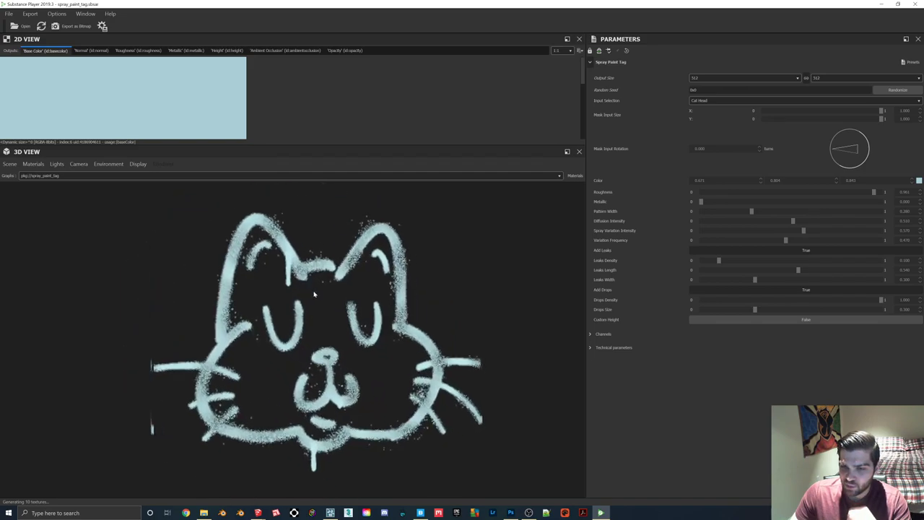
left_click(707, 100)
left_click(699, 119)
left_click(707, 100)
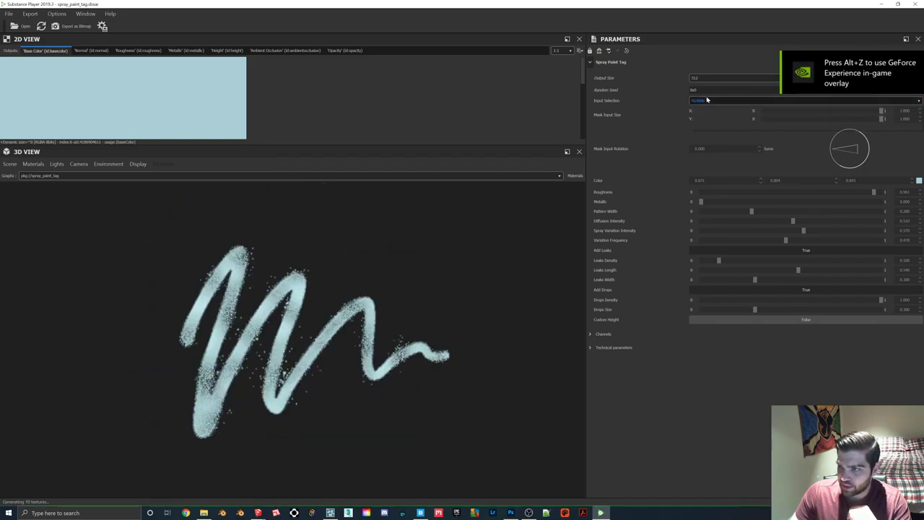
left_click(697, 126)
left_click_drag(360, 325, 399, 332)
left_click(705, 101)
left_click(700, 112)
left_click_drag(418, 302, 303, 277)
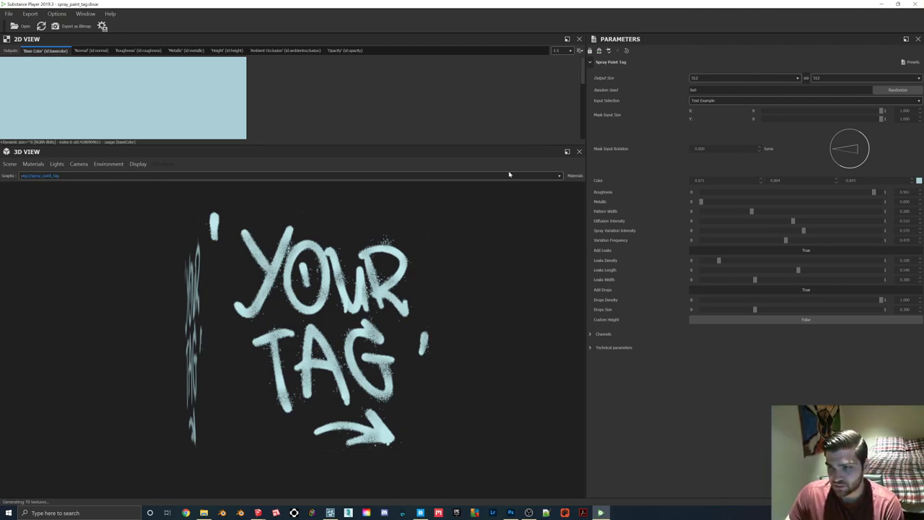
left_click(918, 4)
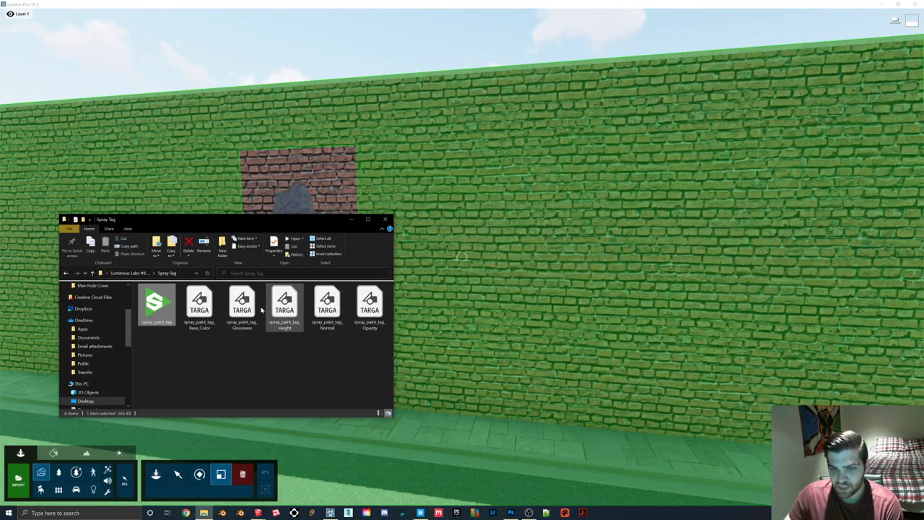
Step: Switch to Photoshop and close both manhole cover texture documents
left_click(510, 513)
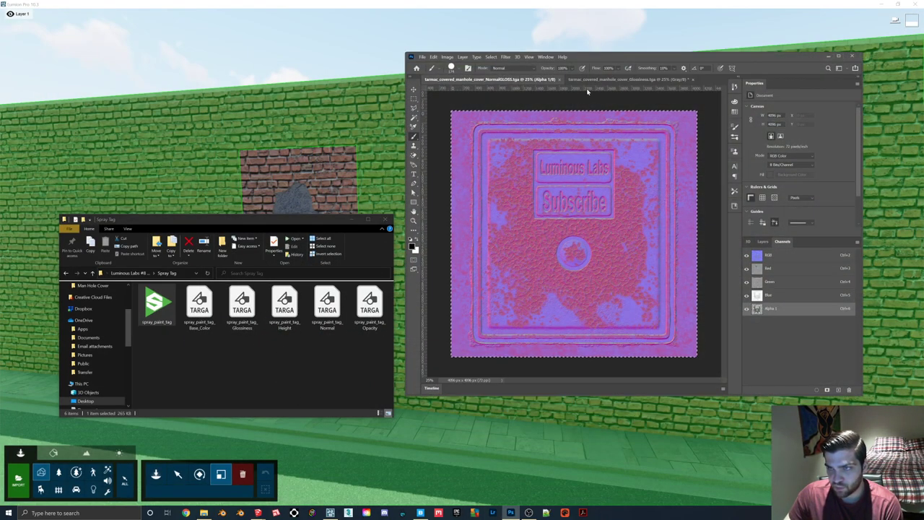
left_click(563, 79)
left_click(550, 80)
left_click(655, 192)
Step: Open the spray_paint_tag Base_Color and Opacity textures from the Spray Tag folder in Photoshop
left_click_drag(199, 314, 476, 303)
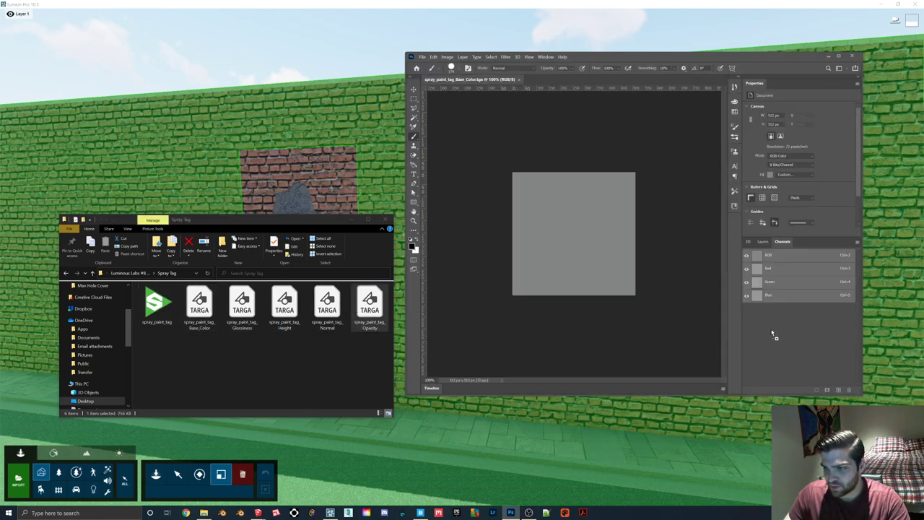
left_click_drag(771, 332, 771, 330)
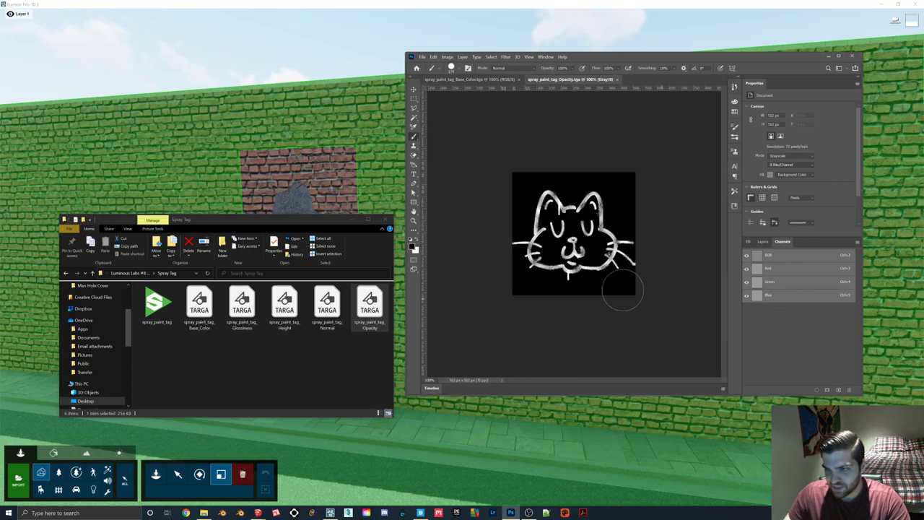
Step: Cut the entire opacity map and paste it into a new alpha channel of the Base_Color document, with the RGB channels shown
key("ctrl+a")
key("ctrl+x")
left_click(471, 79)
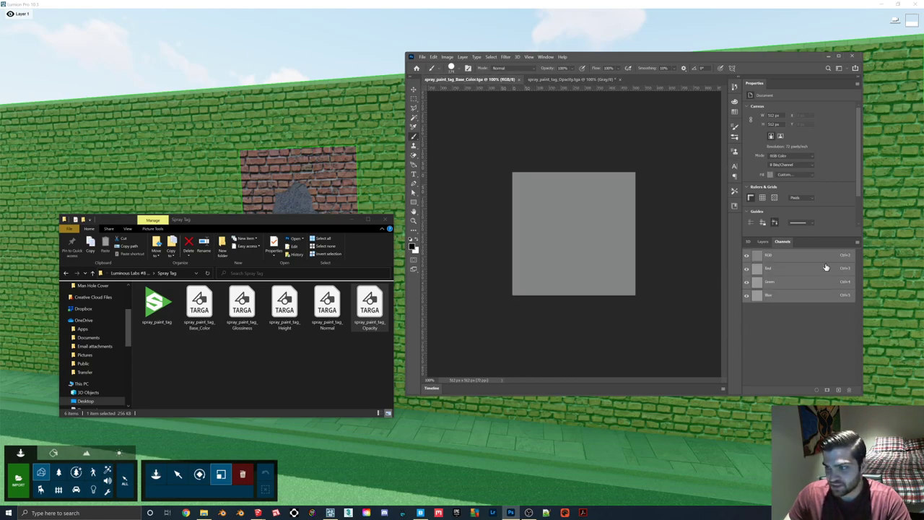
left_click(837, 390)
key("ctrl+v")
left_click(746, 255)
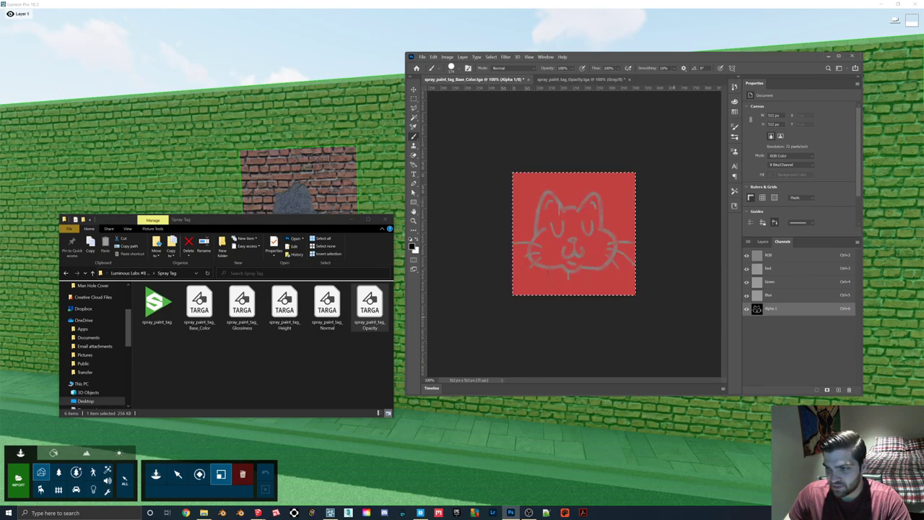
Step: Save the combined color and opacity texture as spray_paint_tag_ColorOPAC in Targa format in the Spray Tag folder
left_click(423, 57)
left_click(447, 116)
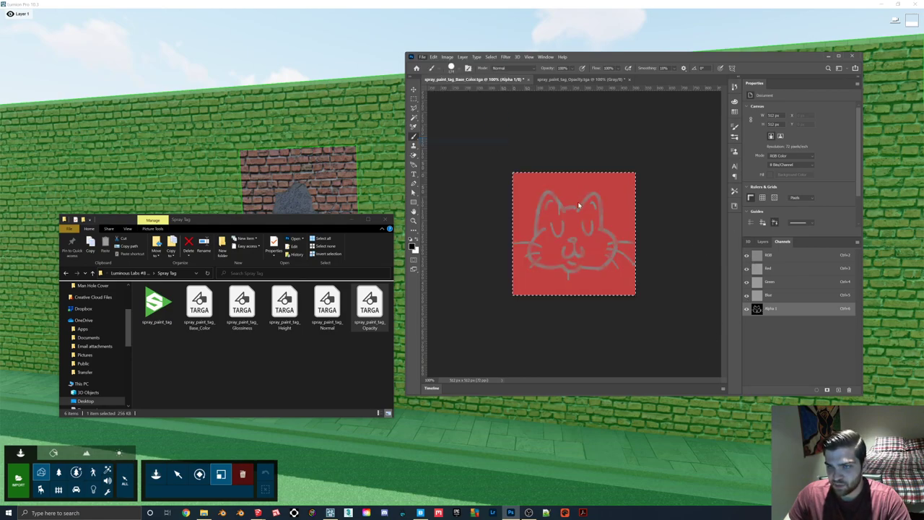
left_click_drag(509, 207, 502, 207)
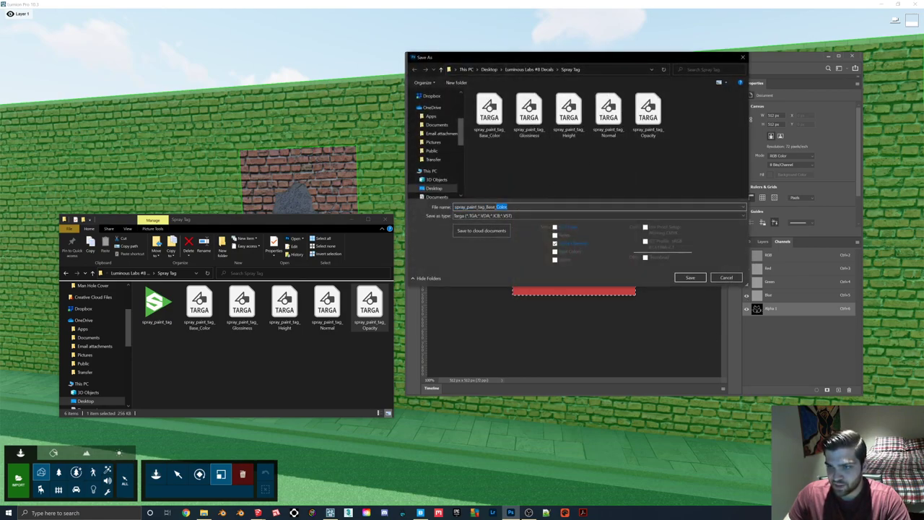
type("C")
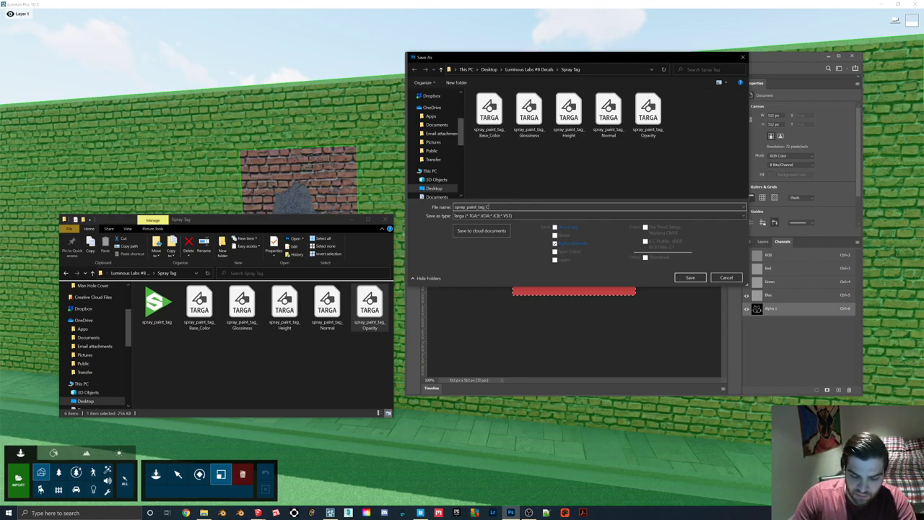
key("Return")
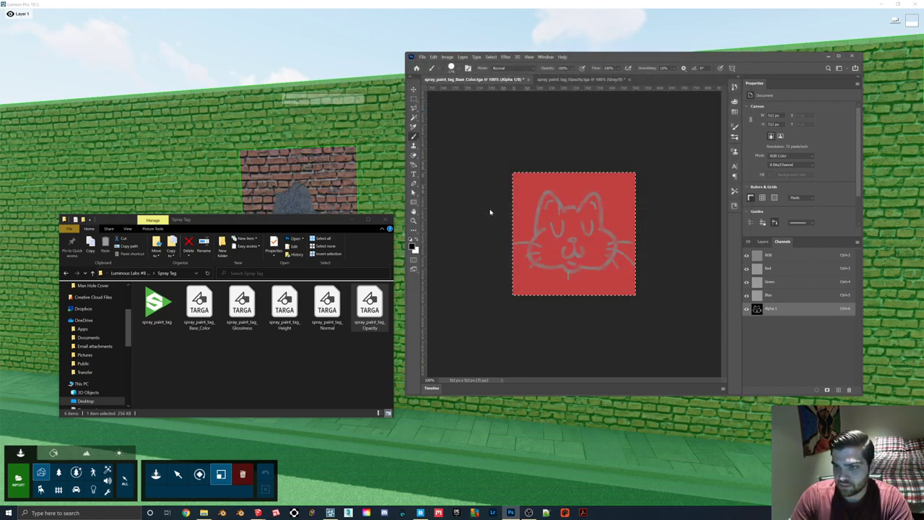
left_click(342, 114)
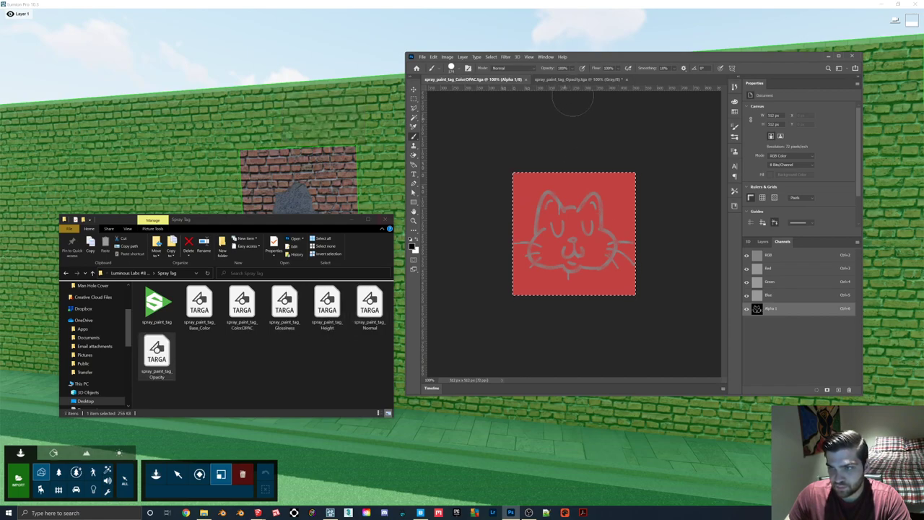
Step: Close the ColorOPAC document and the Opacity document, discarding the changes to the Opacity texture
left_click(526, 80)
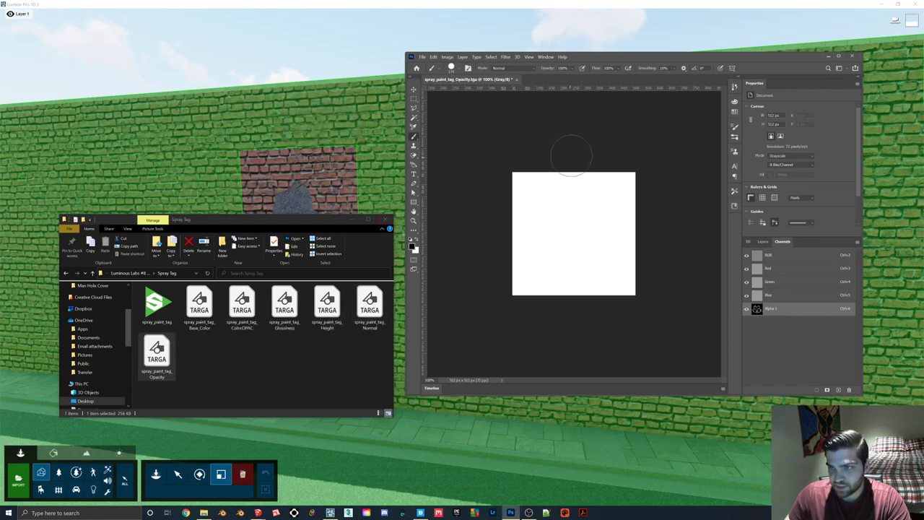
left_click(516, 80)
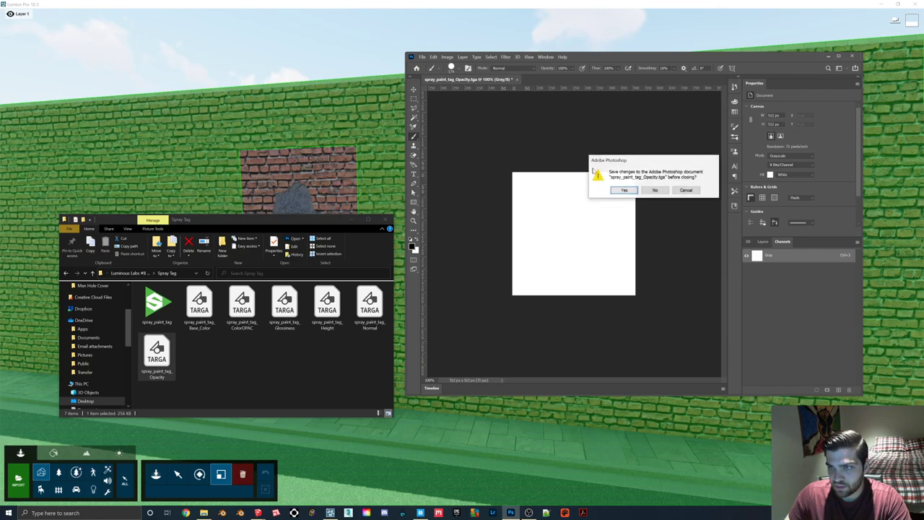
left_click(646, 191)
Step: Open the spray_paint_tag Normal and Glossiness textures and move the glossiness map into a new alpha channel of Normal, showing all channels
left_click_drag(367, 306, 517, 288)
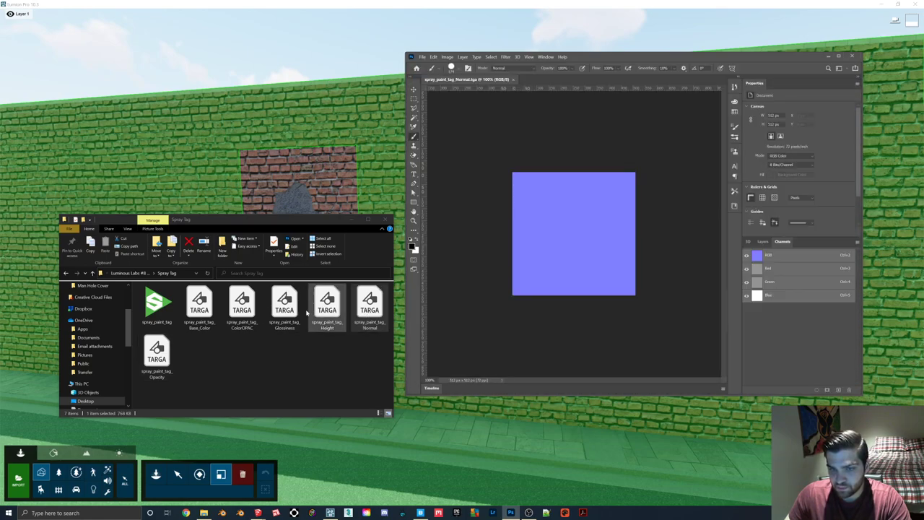
mouse_move(284, 307)
left_mouse_down()
mouse_move(332, 307)
mouse_move(578, 231)
left_mouse_up()
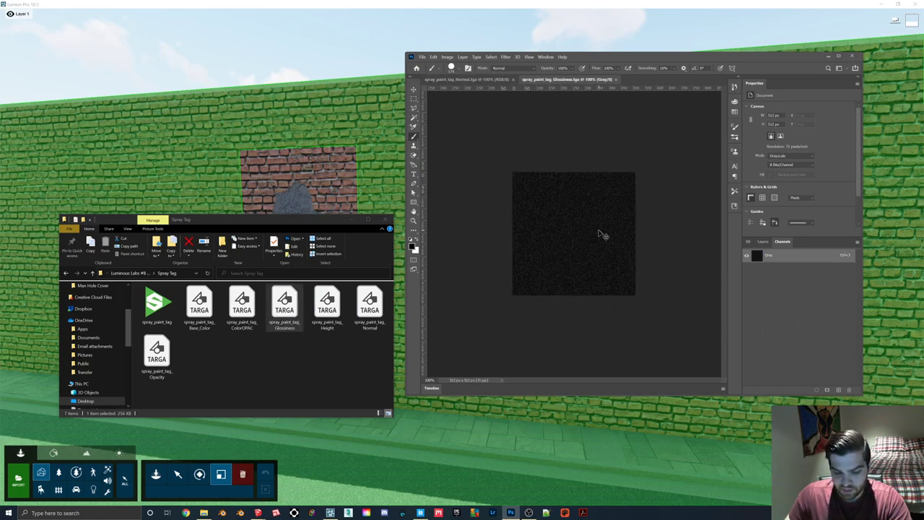
key("ctrl+i")
left_click(469, 79)
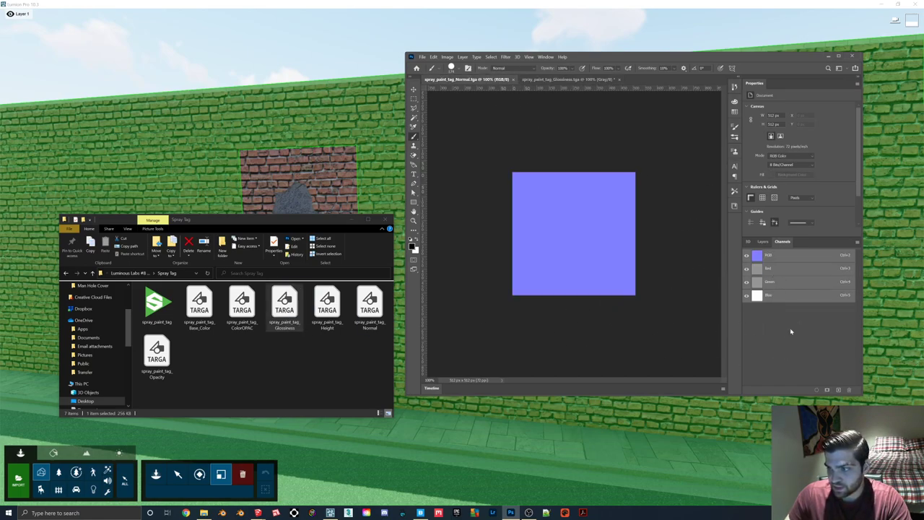
left_click(837, 390)
key("ctrl+v")
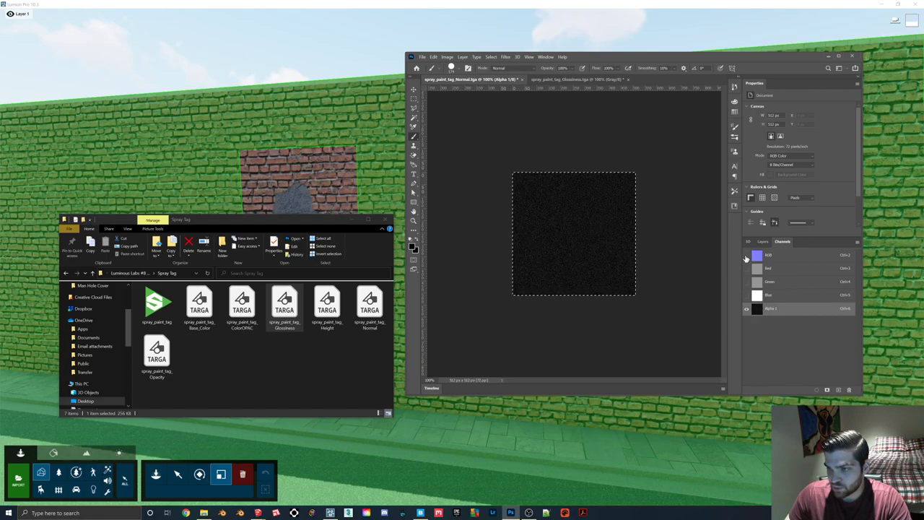
left_click(746, 256)
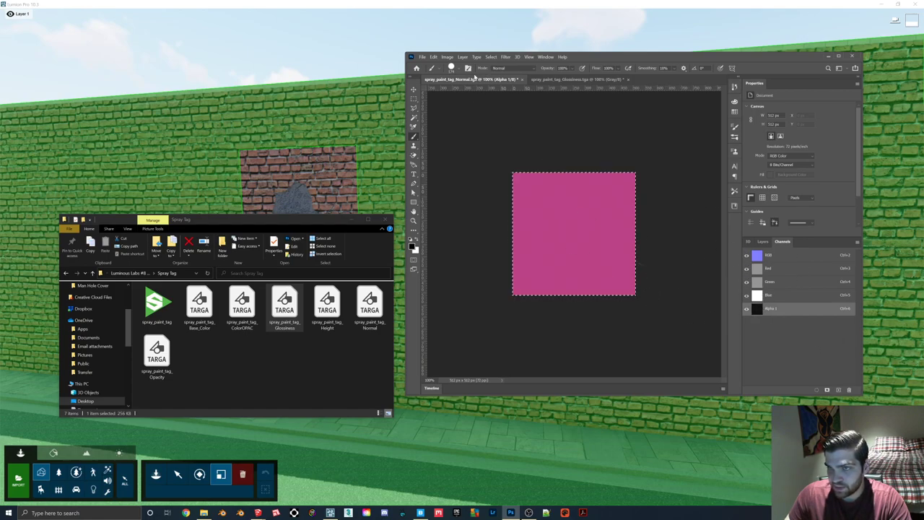
Step: Save the combined normal and glossiness texture as spray_paint_tag_NormalGloss in Targa format at 32 bits/pixel
left_click(422, 56)
left_click(448, 139)
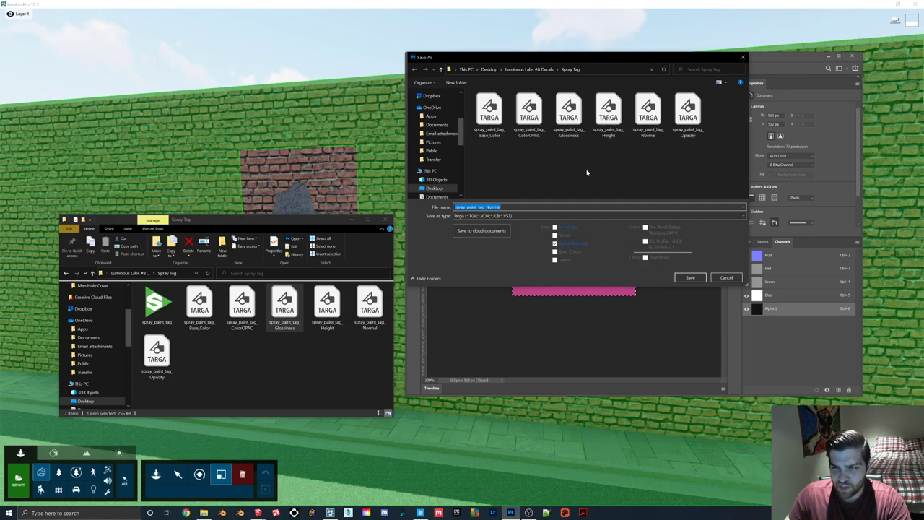
left_click_drag(504, 207, 493, 207)
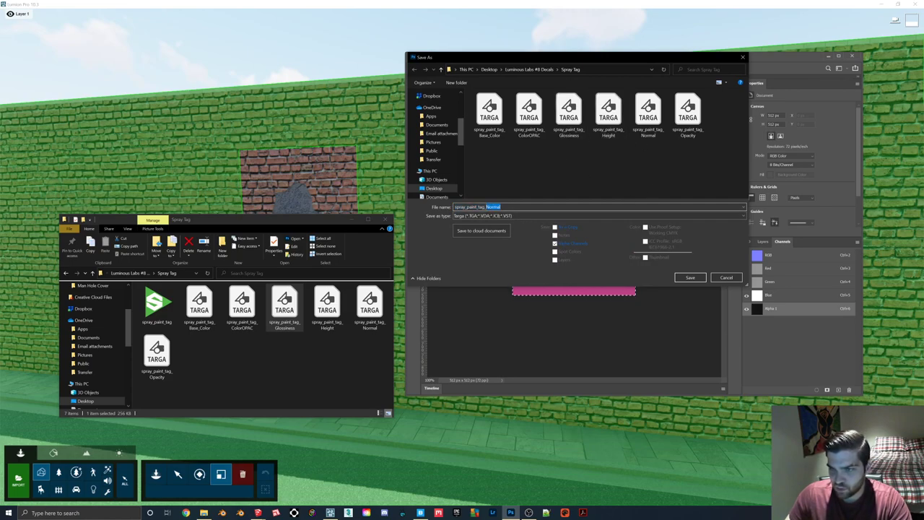
type("Norm")
type("Glos")
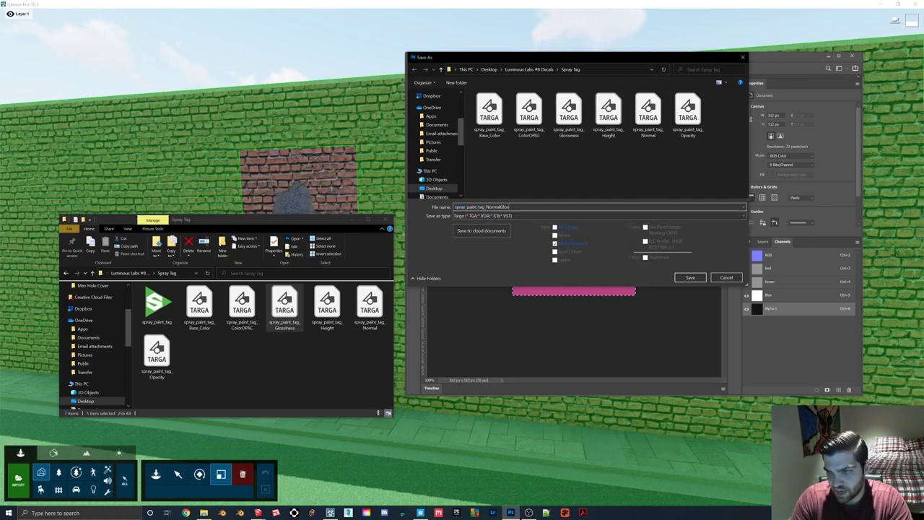
type("s")
key("Return")
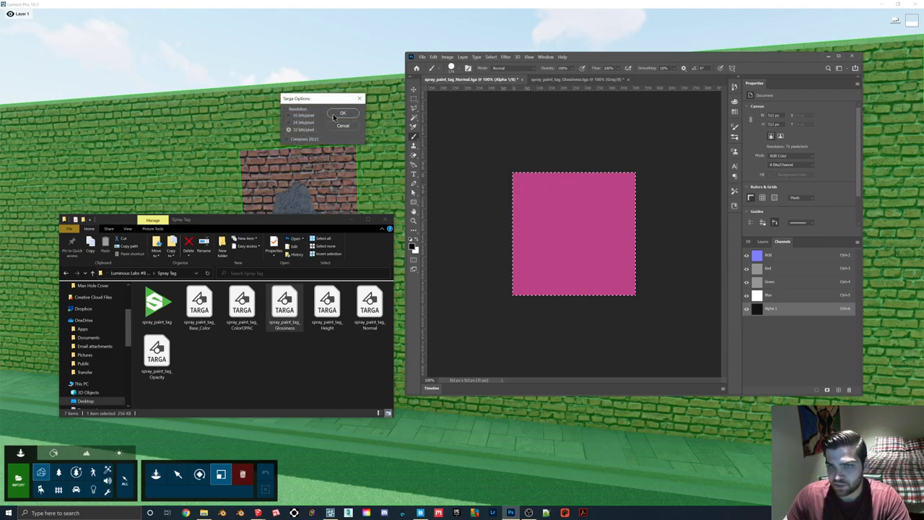
left_click(335, 114)
Step: Switch to Lumion and import the Decal Patch 3 SketchUp model under the name Decal Patch - 3 without edges
left_click(828, 56)
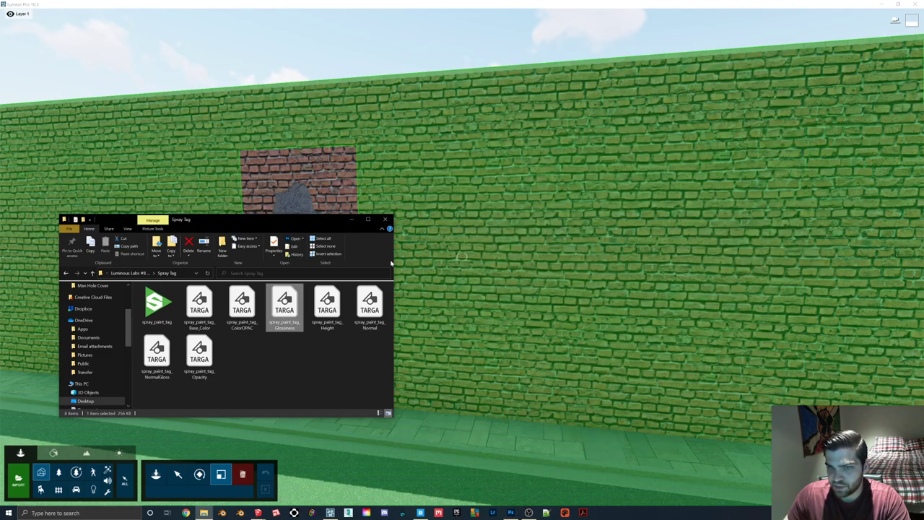
left_click(351, 219)
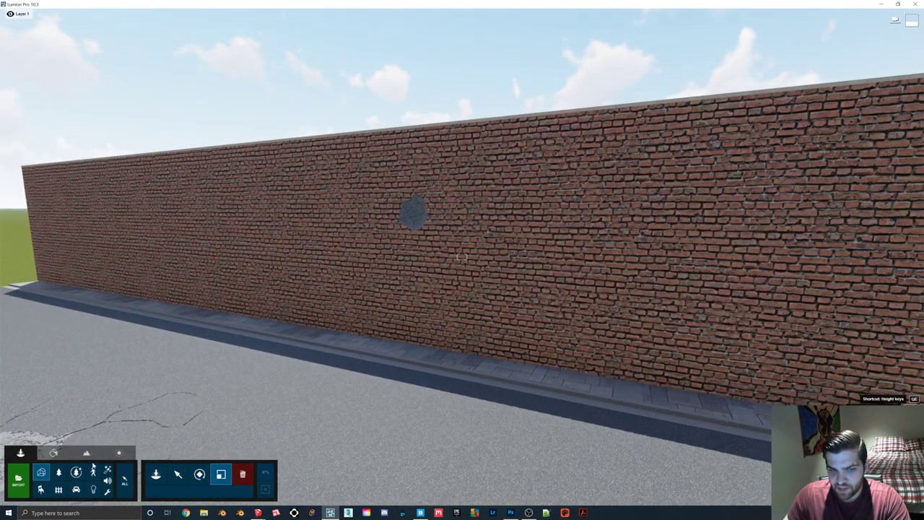
left_click(18, 476)
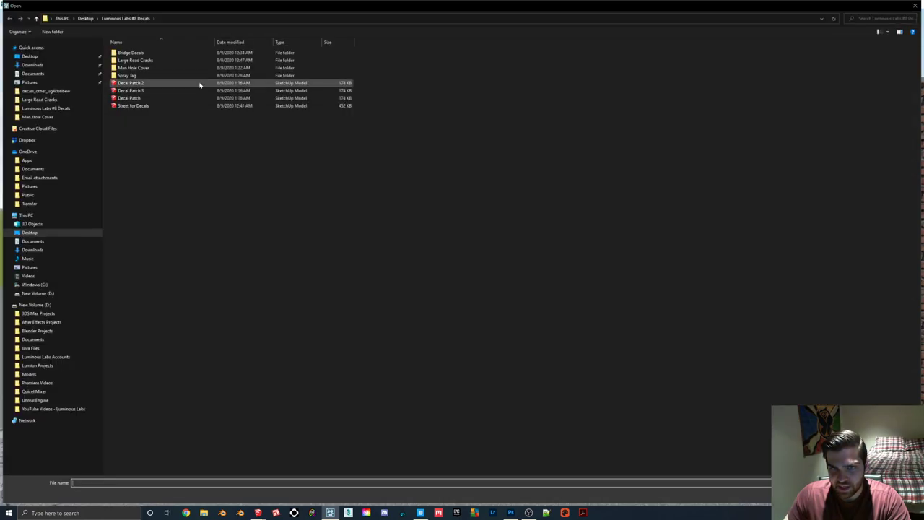
double_click(151, 90)
left_click(485, 217)
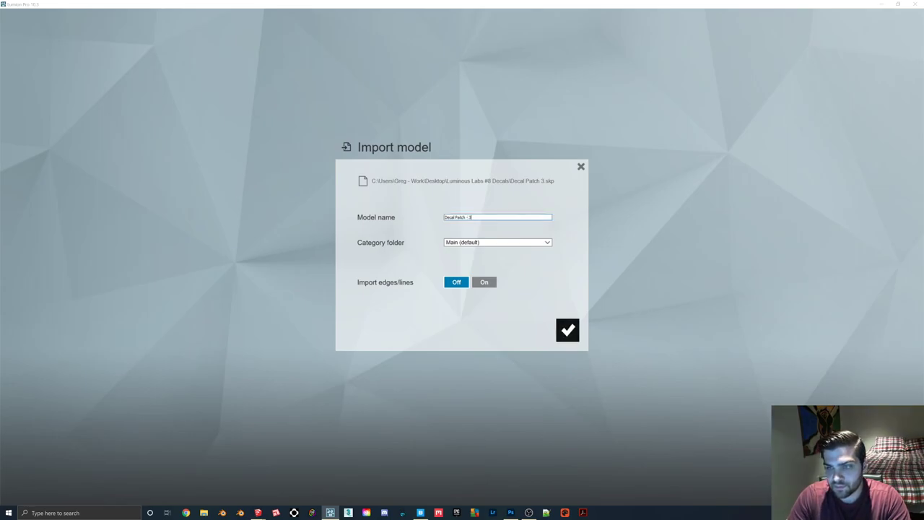
left_click(564, 333)
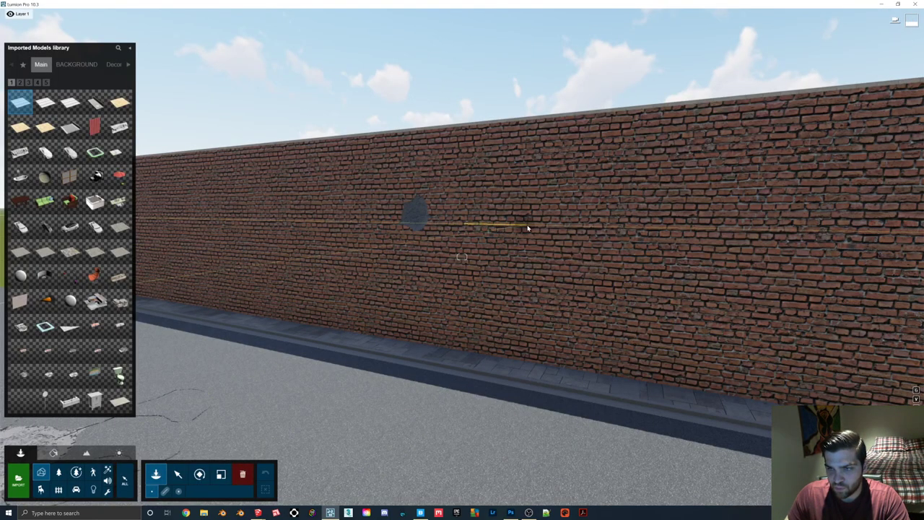
Step: Place Decal Patch - 3 at the brick wall beside the hole decal, tilt it upright and pull it out in front of the wall
key("w")
right_click_drag(528, 228, 547, 267)
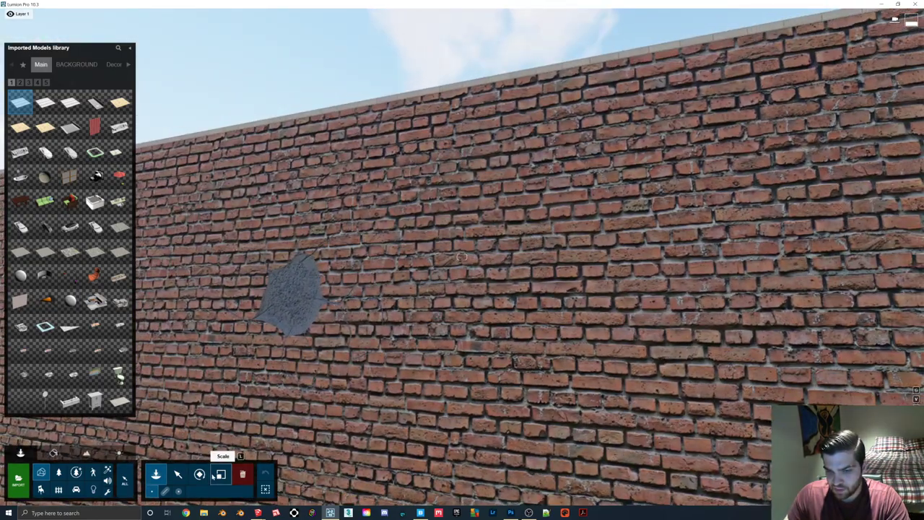
left_click(199, 475)
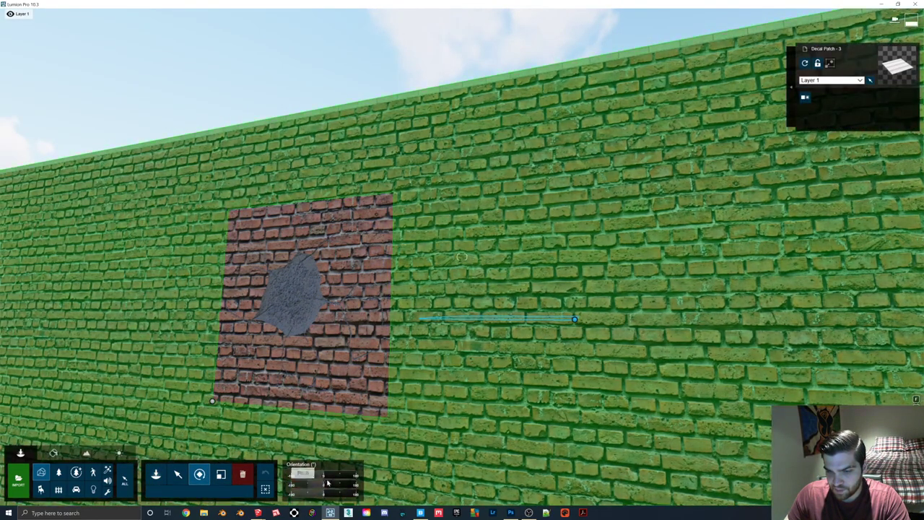
mouse_move(327, 482)
left_mouse_down()
mouse_move(338, 477)
mouse_move(326, 477)
left_mouse_up()
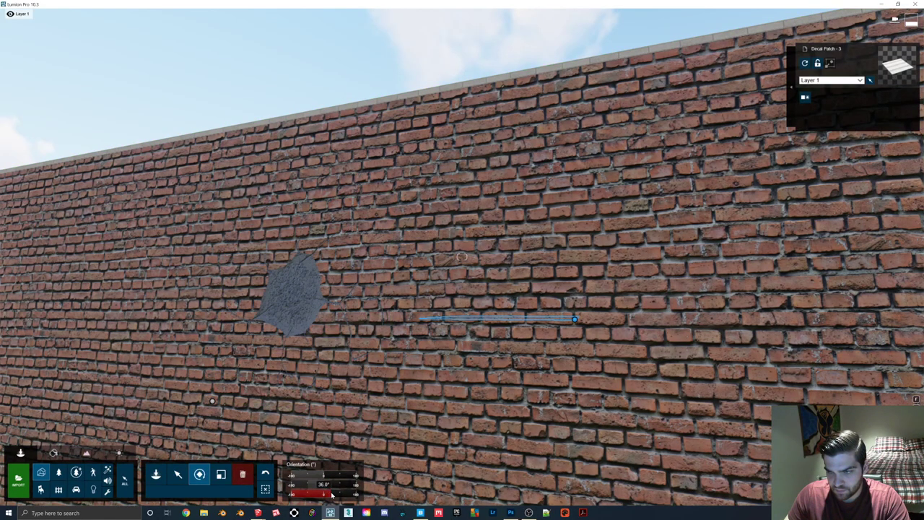
key("w")
right_click_drag(346, 426, 353, 389)
key("s")
left_click(178, 474)
left_click_drag(447, 315, 404, 368)
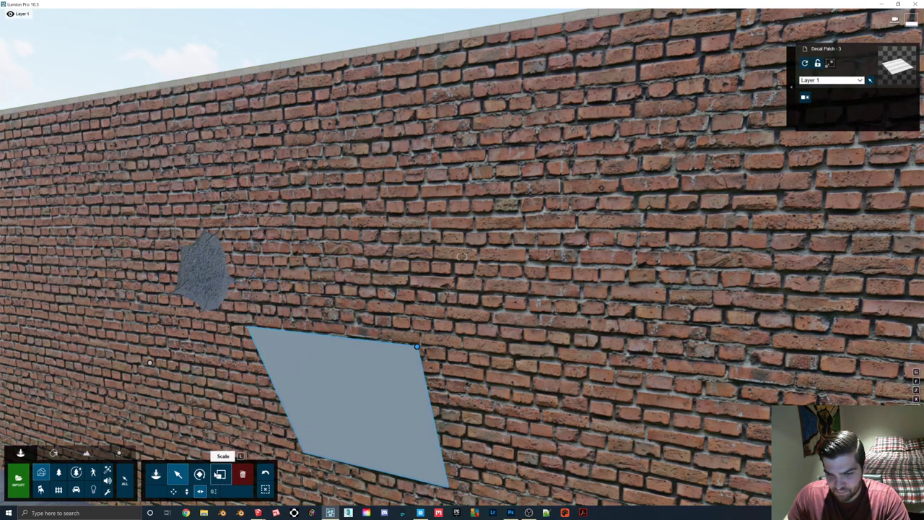
Step: Rotate the decal patch to line up with the wall, and move it up against the bricks
left_click(199, 473)
left_click_drag(323, 494, 341, 498)
right_click_drag(393, 380, 370, 433)
left_click(179, 475)
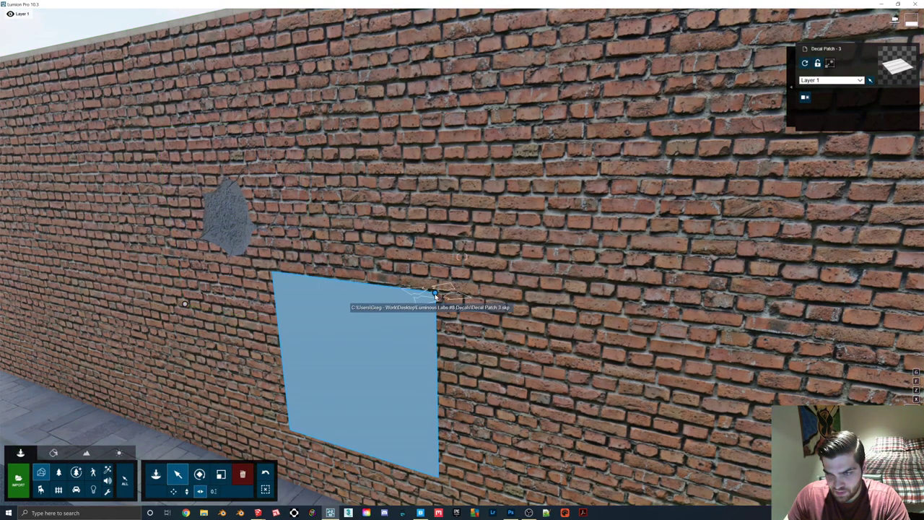
left_click_drag(435, 296, 486, 276)
Step: Flip the decal patch so its textured side faces outward, and reposition it close to the wall surface
left_click(199, 474)
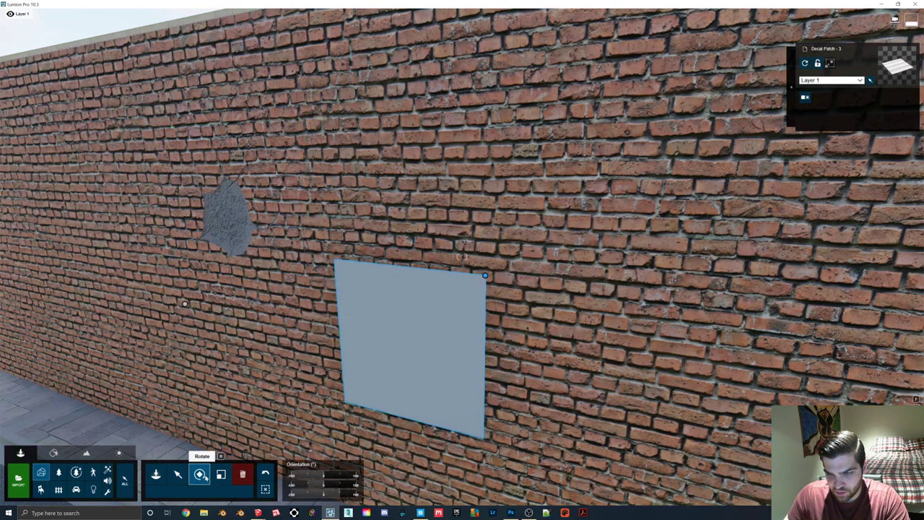
mouse_move(327, 494)
left_mouse_down()
mouse_move(342, 495)
mouse_move(308, 496)
left_mouse_up()
left_click(176, 474)
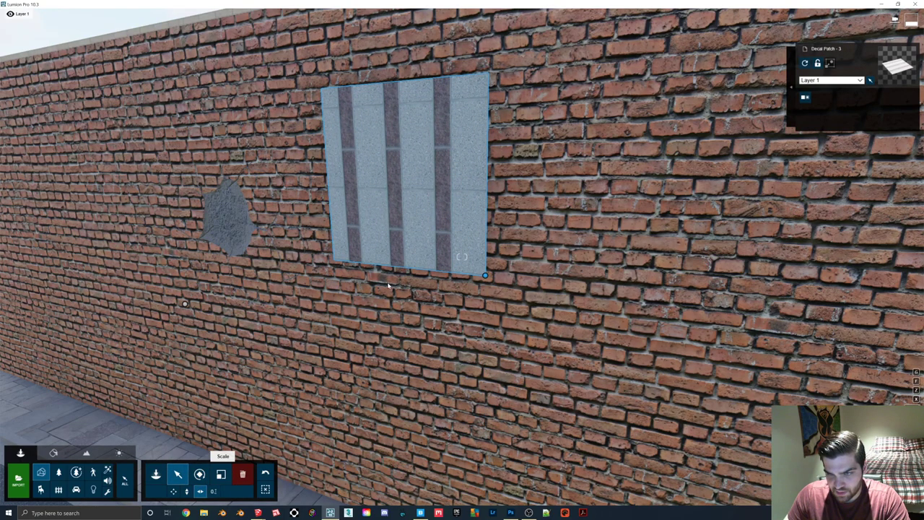
left_click(487, 273)
left_click_drag(488, 273, 499, 266)
Step: Assign a Standard material to the decal patch and load spray_paint_tag_ColorOPAC from the Spray Tag folder as its color map
left_click(53, 453)
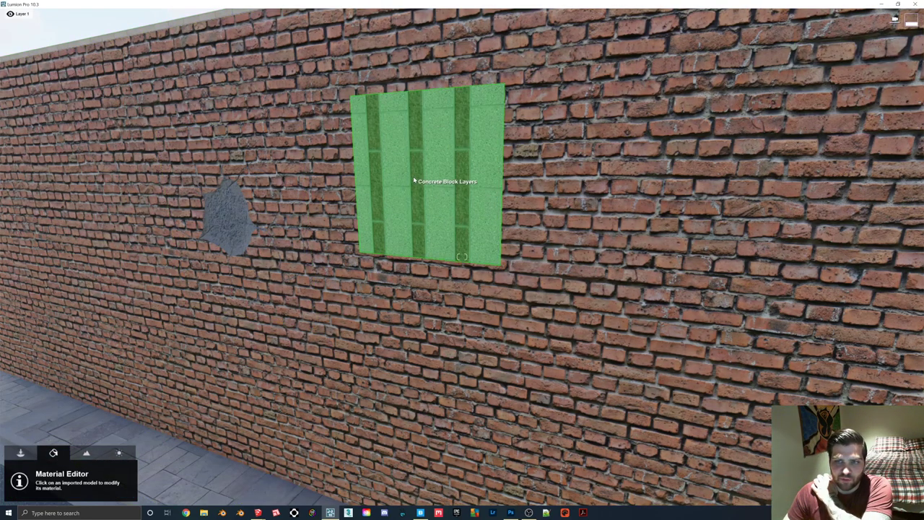
left_click(406, 181)
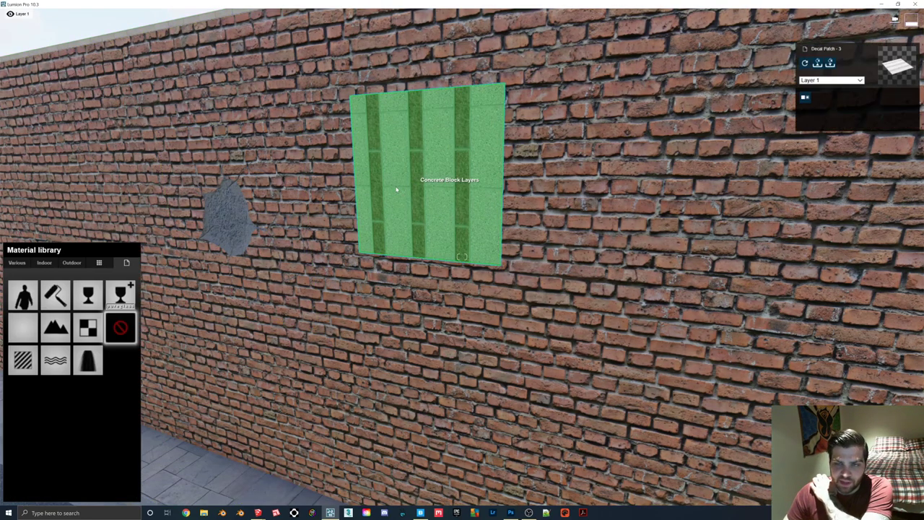
left_click(22, 359)
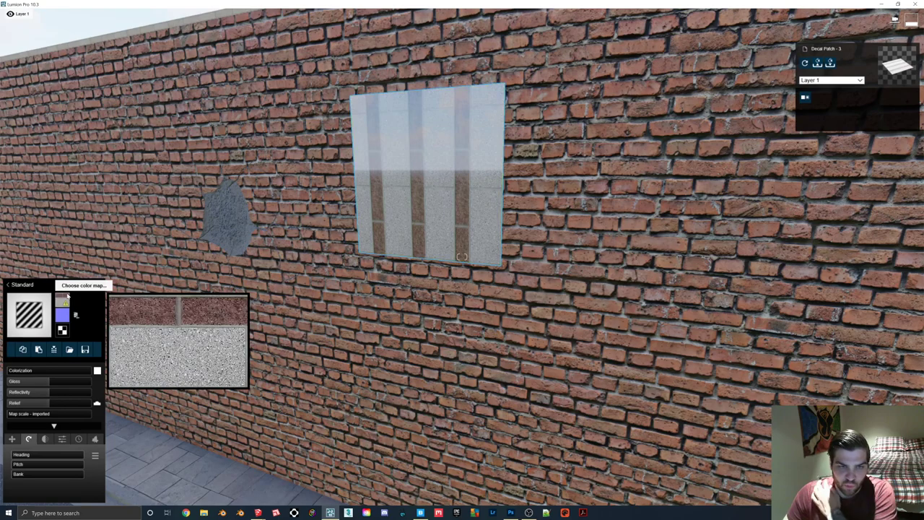
left_click(67, 295)
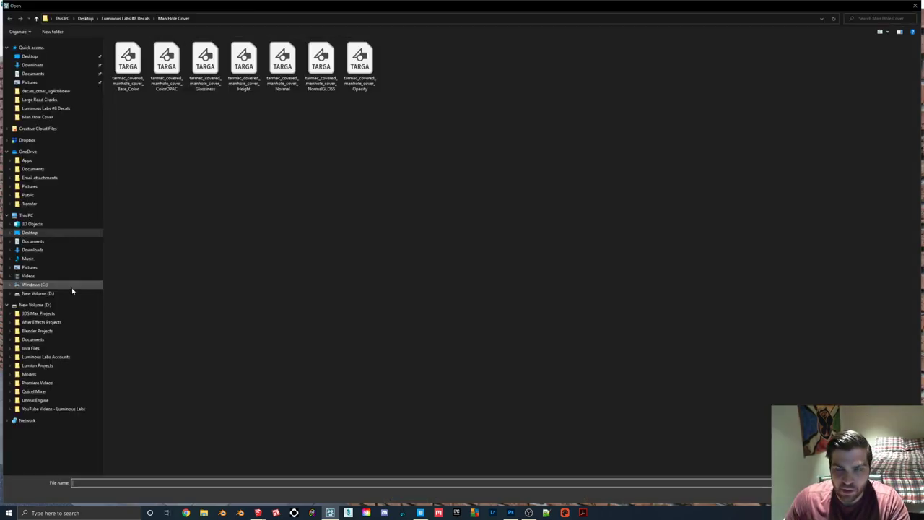
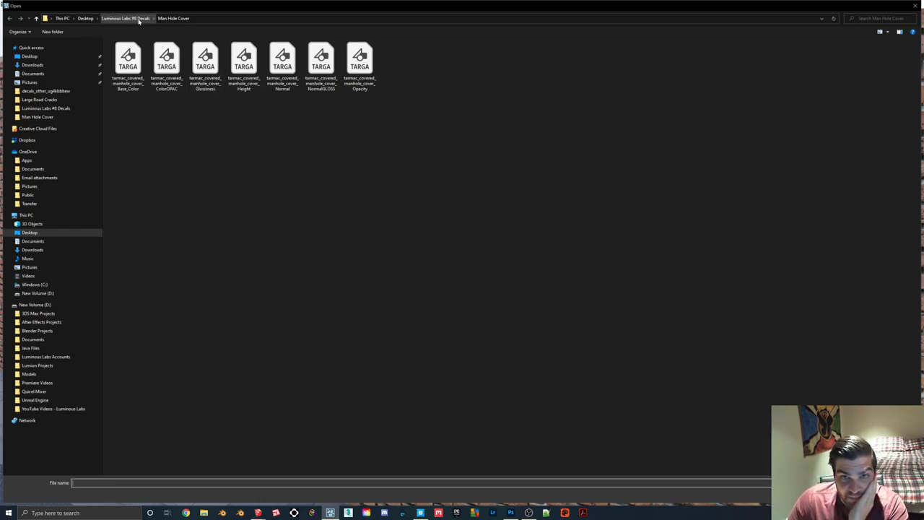
left_click(139, 20)
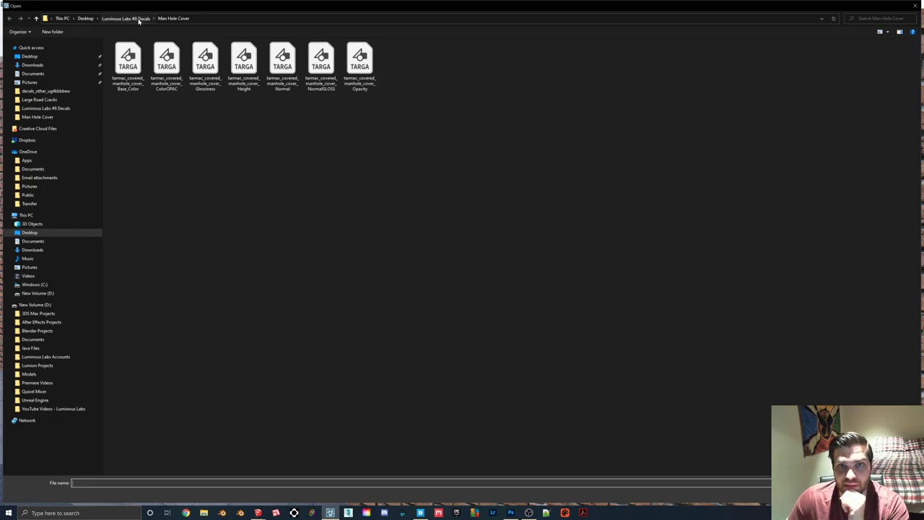
double_click(165, 67)
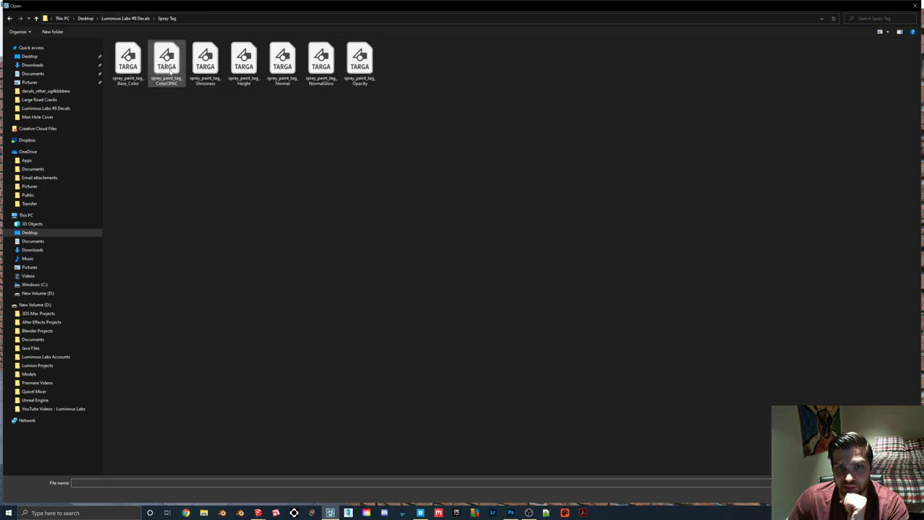
double_click(166, 67)
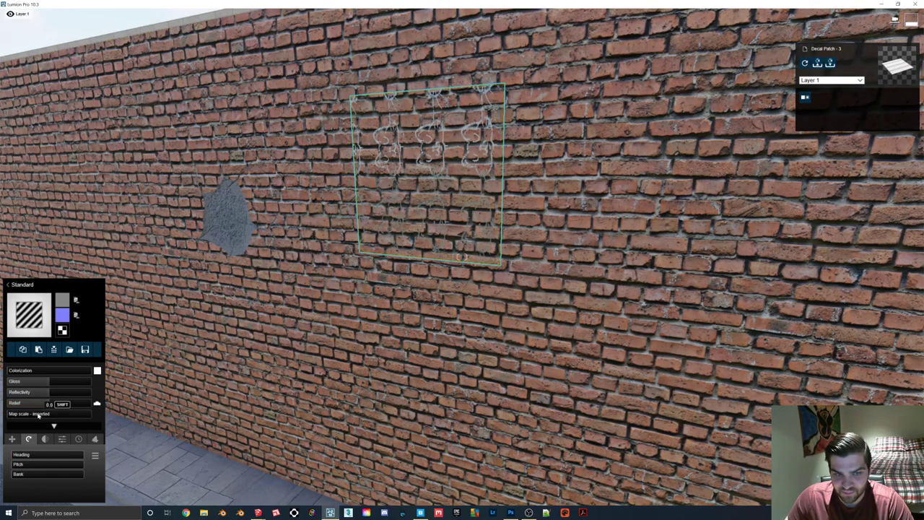
Step: Adjust the map scale so a single cat tag fills the decal patch, and shift the texture with the Z offset
left_click(26, 414)
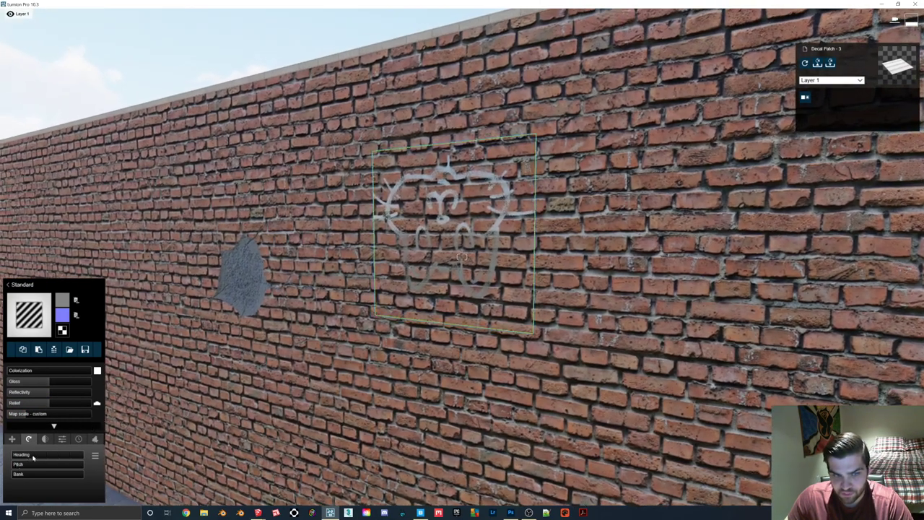
left_click(12, 438)
left_click_drag(22, 475, 18, 475)
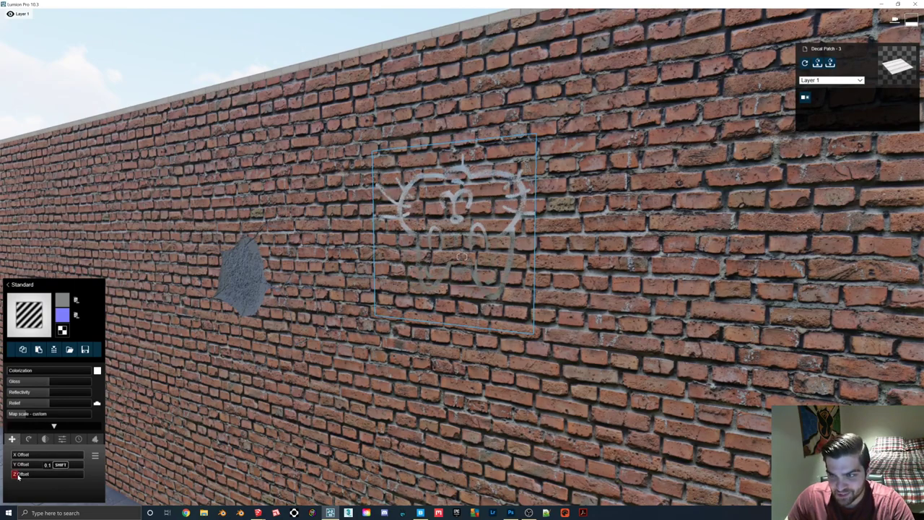
Step: Rotate the texture to turn the cat tag upright, and fine-tune its map scale within the patch
left_click(28, 438)
mouse_move(18, 456)
left_mouse_down()
mouse_move(49, 456)
mouse_move(14, 456)
mouse_move(8, 472)
left_mouse_up()
left_click(11, 438)
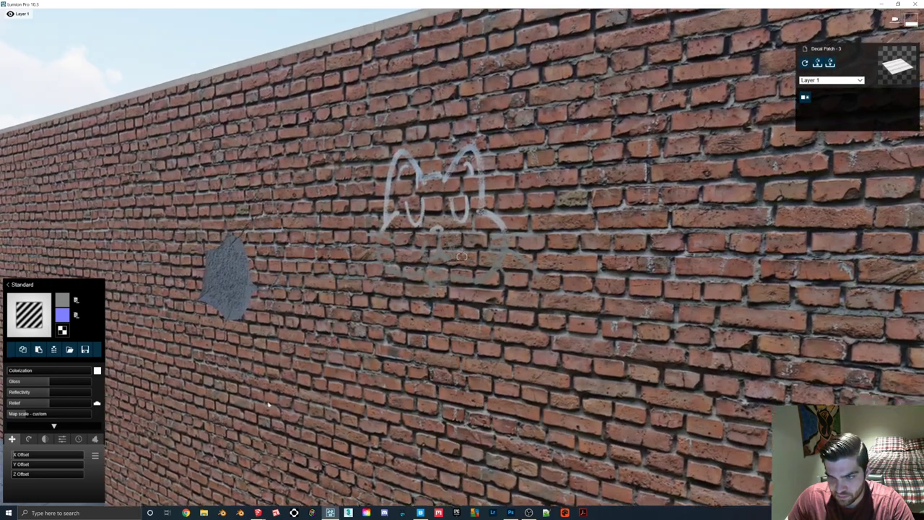
left_click(29, 414)
mouse_move(29, 413)
left_mouse_down()
mouse_move(3, 409)
mouse_move(68, 419)
mouse_move(43, 413)
left_mouse_up()
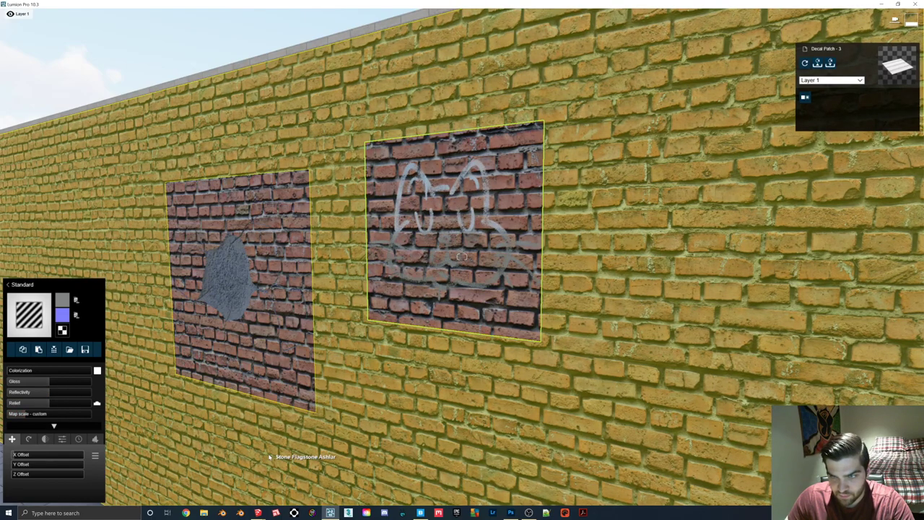
Step: Colorize the spray paint tag blue and save the material changes
scroll(306, 433, "down", 2)
mouse_move(26, 370)
left_mouse_down()
mouse_move(127, 373)
mouse_move(31, 372)
left_mouse_up()
left_click(96, 371)
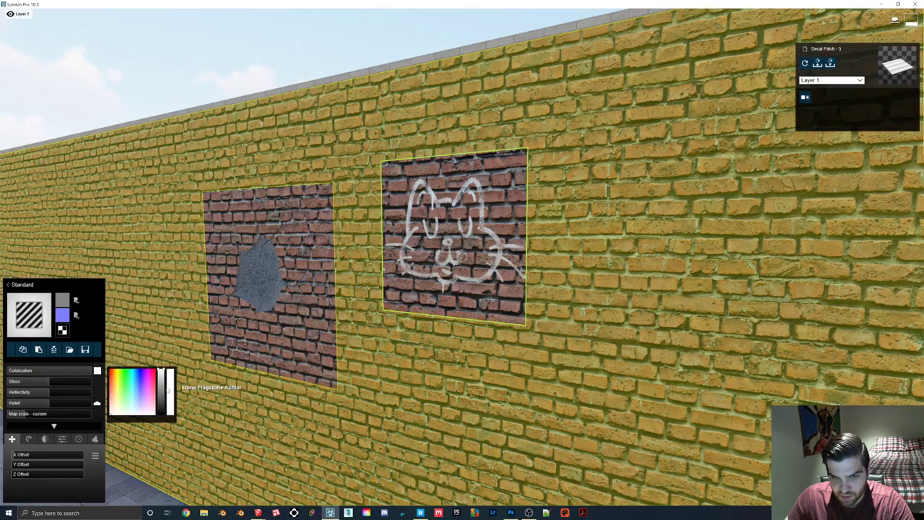
left_click(153, 383)
left_click_drag(153, 383, 141, 368)
scroll(390, 288, "down", 3)
left_click(901, 492)
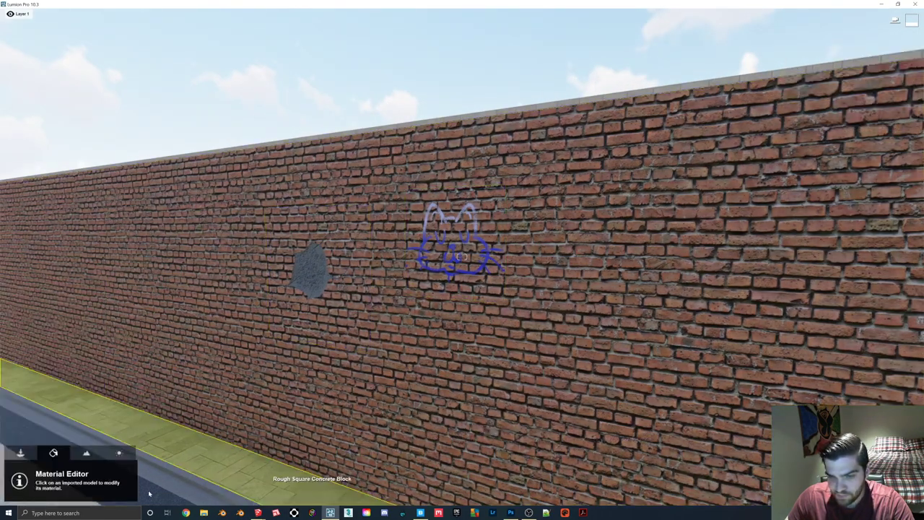
Step: Lower the cat decal patch on the wall, scale it up, and slide it along the bricks clear of the hole decal
left_click(20, 453)
left_click(186, 491)
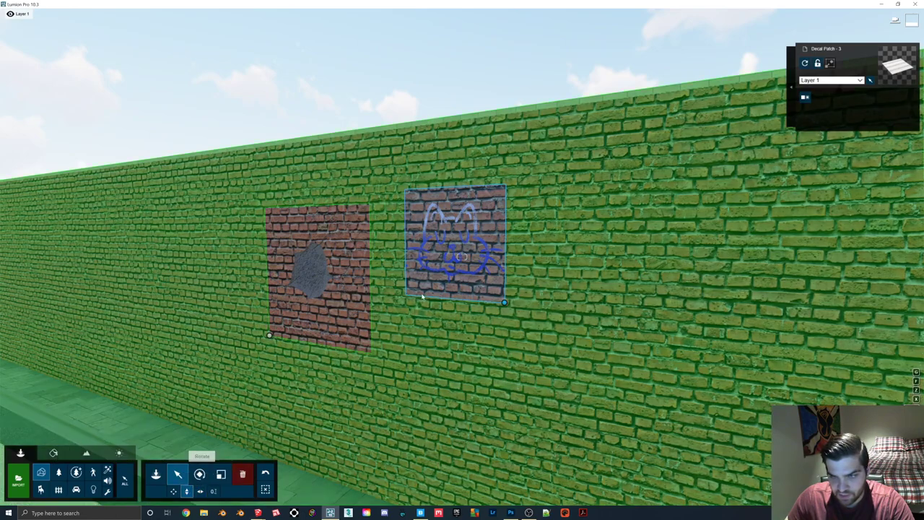
left_click_drag(506, 309, 511, 328)
left_click(221, 473)
left_click(178, 473)
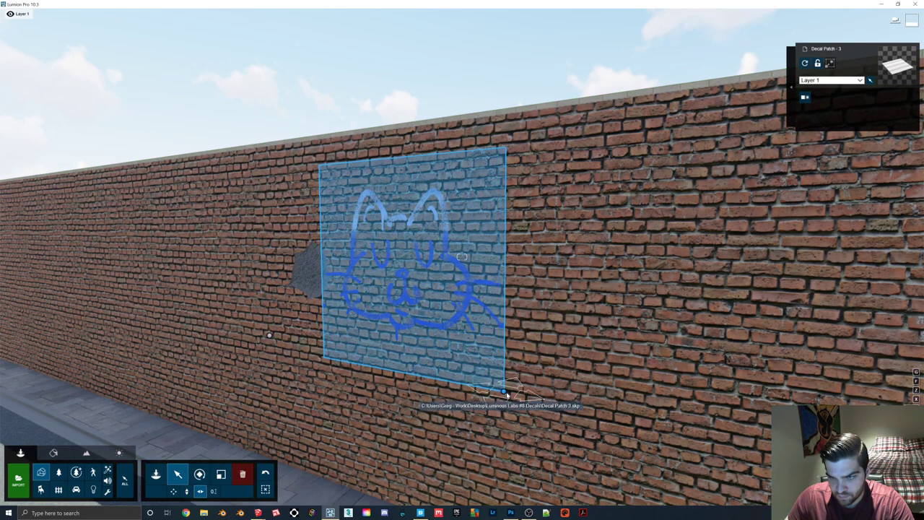
left_click_drag(507, 396, 586, 410)
Step: Go to Photo mode, update the preview, and frame the camera on the entire brick wall and the road decals
scroll(586, 410, "down", 10)
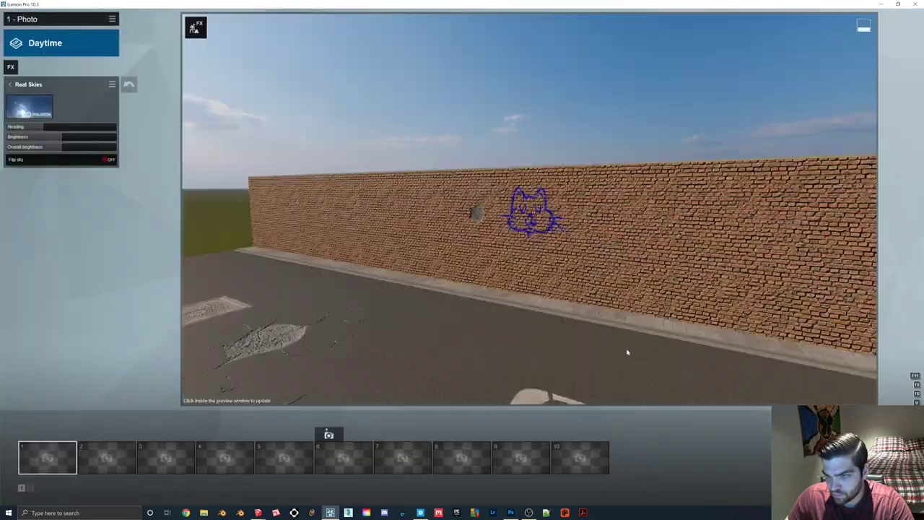
left_click(628, 352)
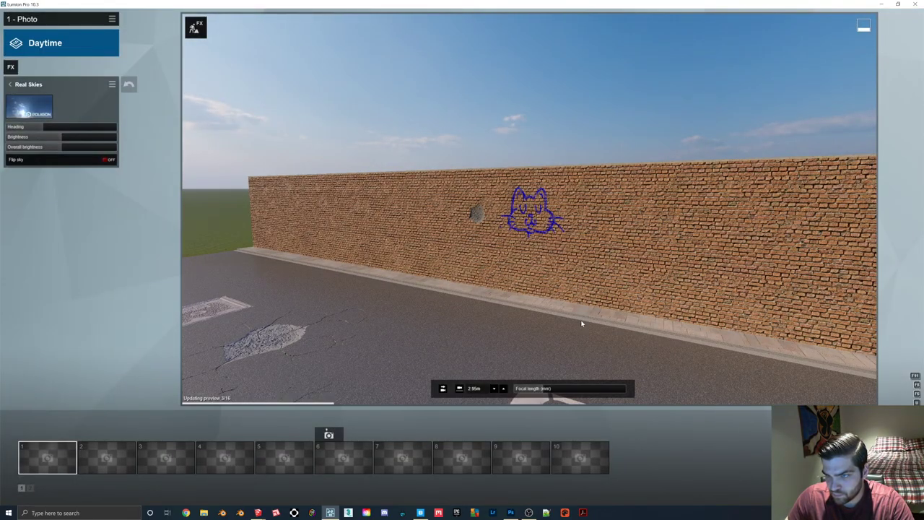
scroll(586, 312, "down", 5)
mouse_move(584, 296)
right_mouse_down()
mouse_move(585, 312)
mouse_move(582, 303)
right_mouse_up()
scroll(585, 312, "up", 3)
scroll(585, 312, "down", 4)
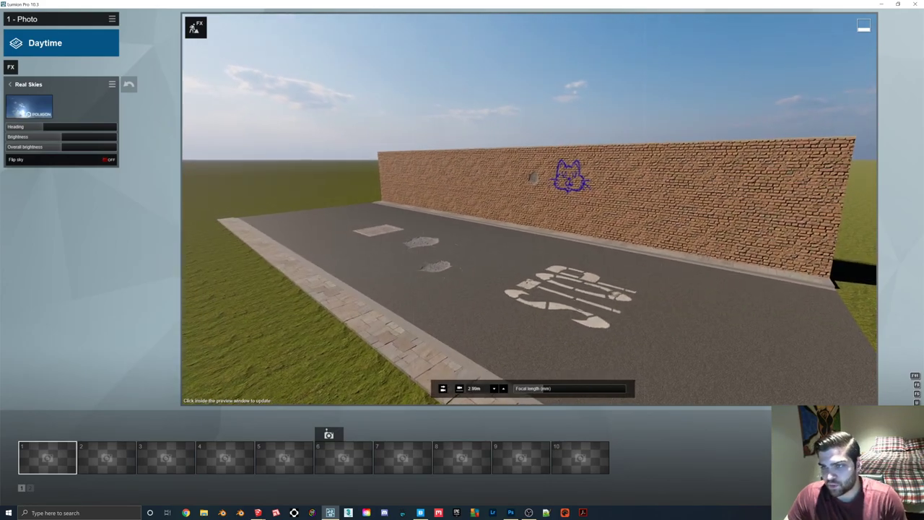
scroll(581, 304, "up", 1)
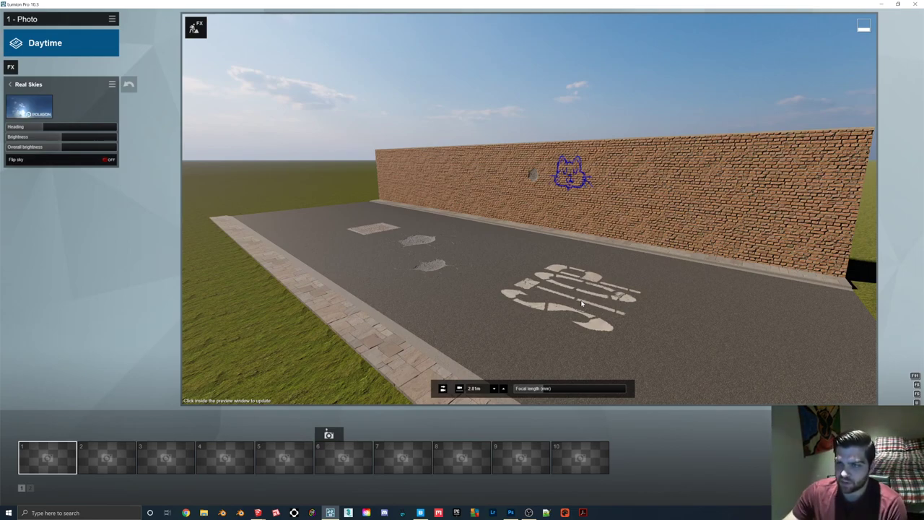
Step: Render the current photo at 1920x1080 as a TGA file named 1 on the Desktop, and close the finished render
left_click(863, 427)
left_click(415, 358)
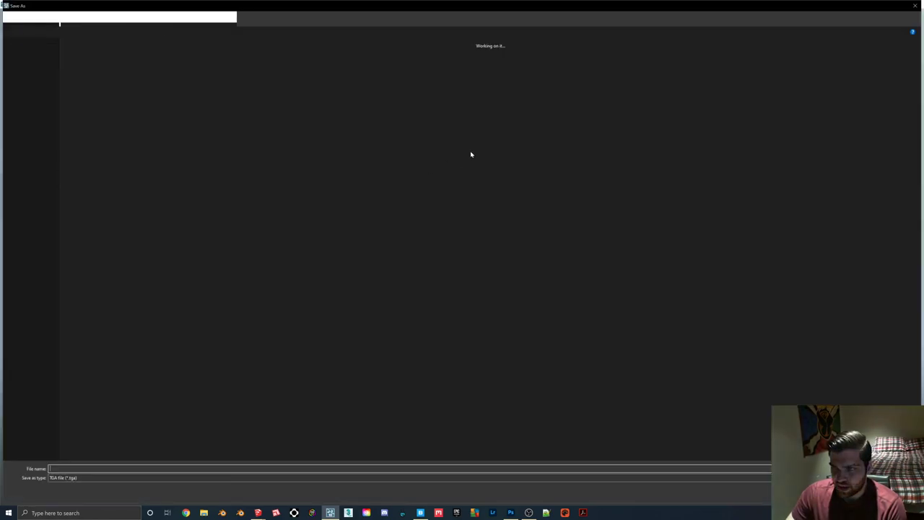
left_click(29, 57)
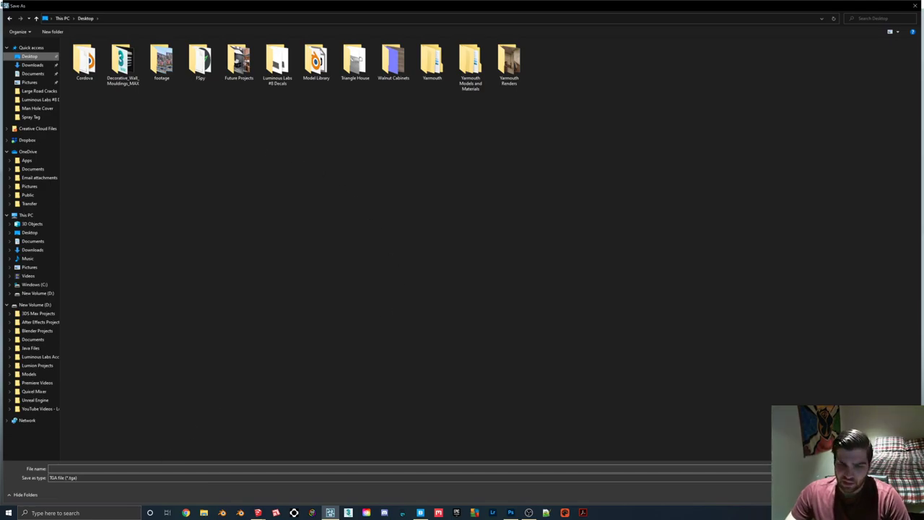
left_click(134, 468)
type("1")
key("Return")
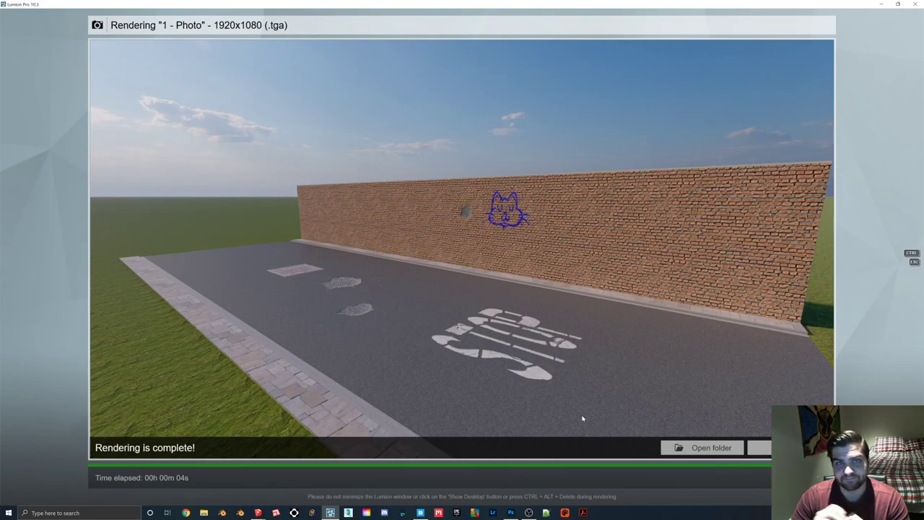
left_click(760, 448)
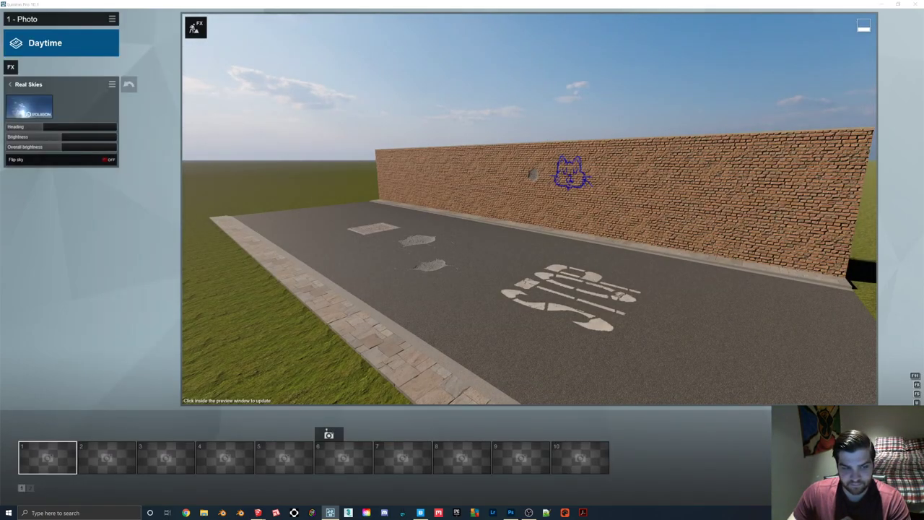